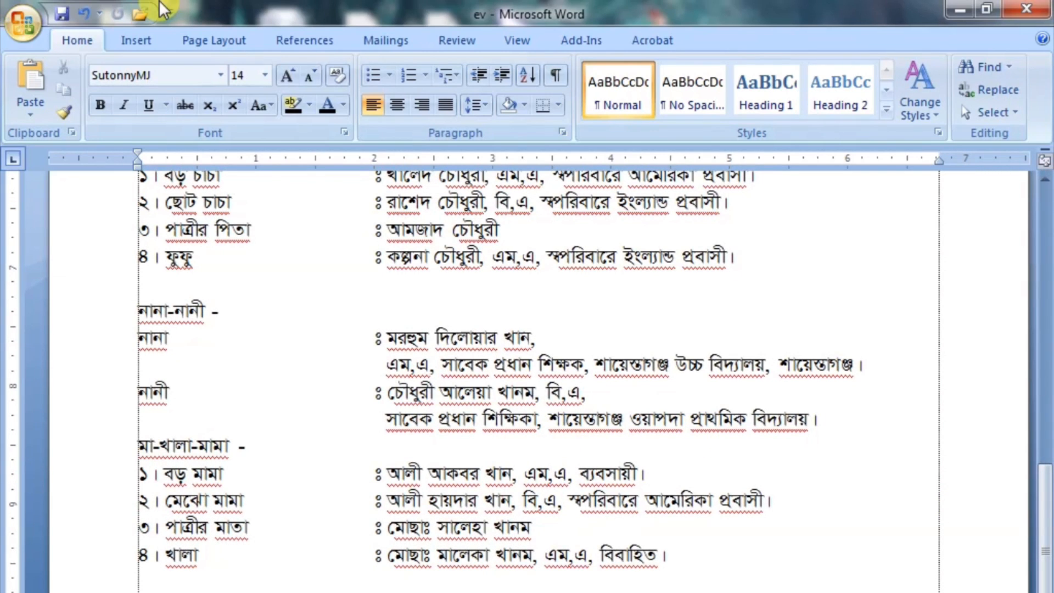
mouse_move(1044, 514)
left_mouse_down()
mouse_move(1043, 236)
mouse_move(1049, 518)
left_mouse_up()
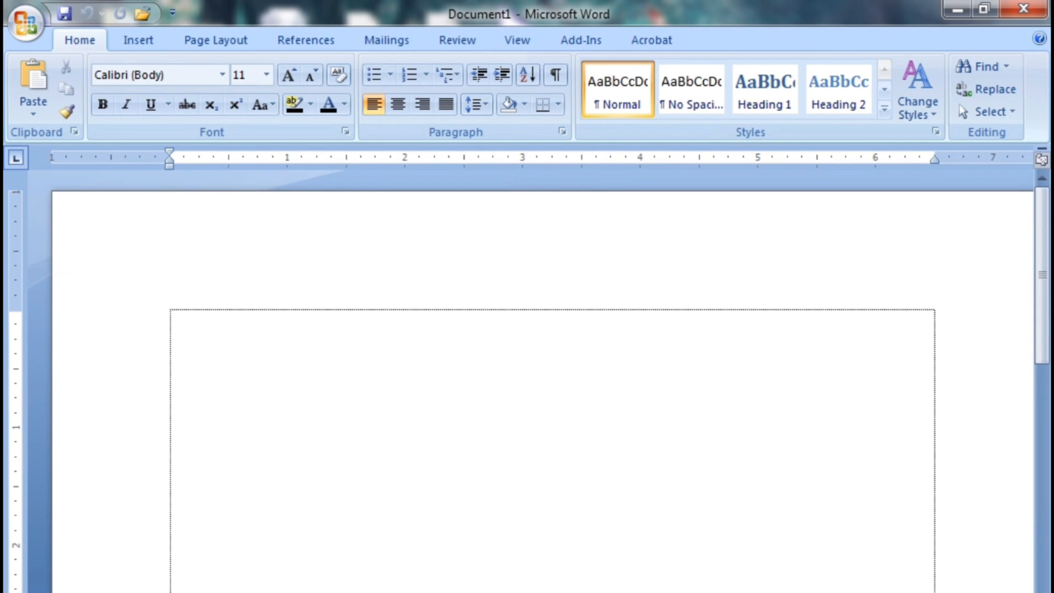
Set the page to a paper size about 8.27 inches wide and apply the Moderate margins
left_click(202, 39)
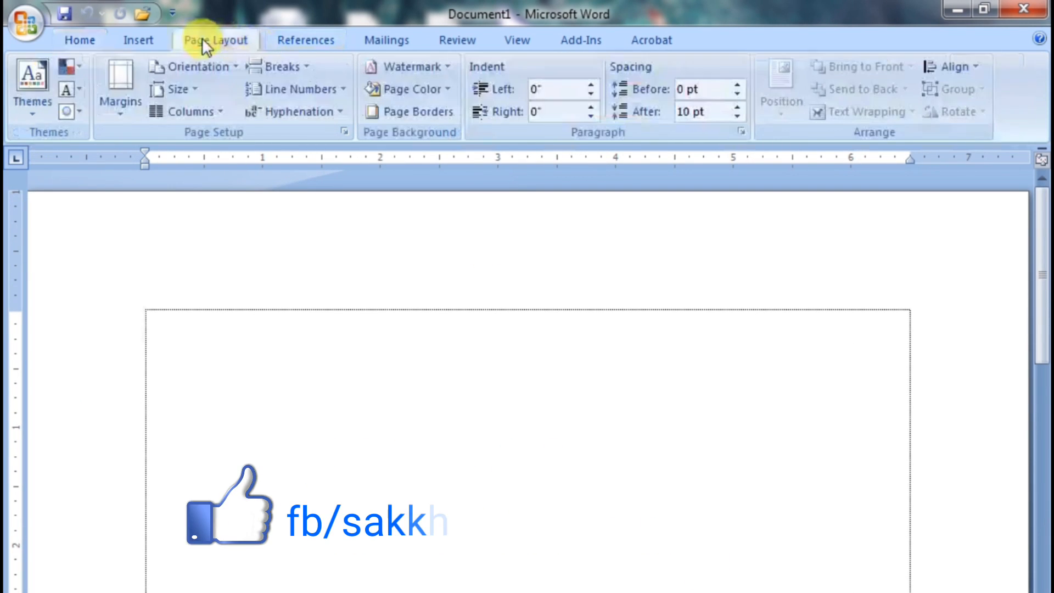
left_click(191, 66)
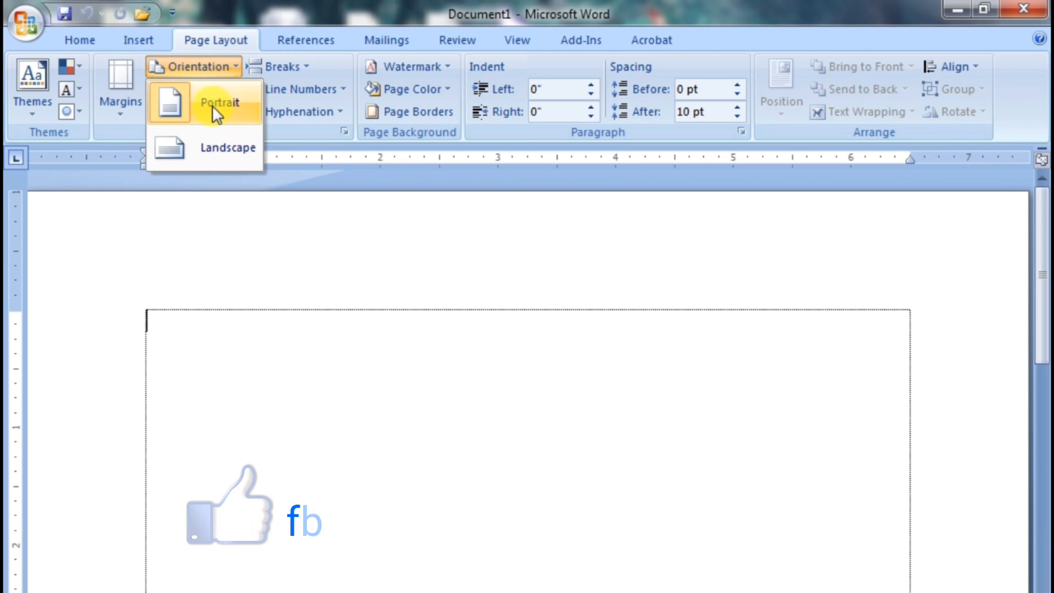
left_click(193, 65)
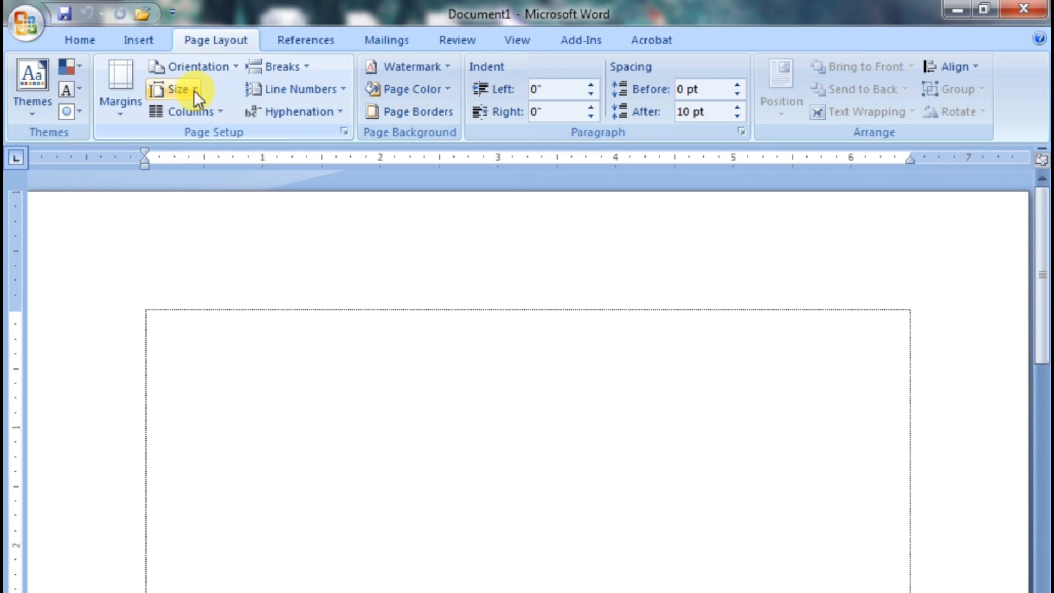
left_click(193, 90)
left_click(195, 247)
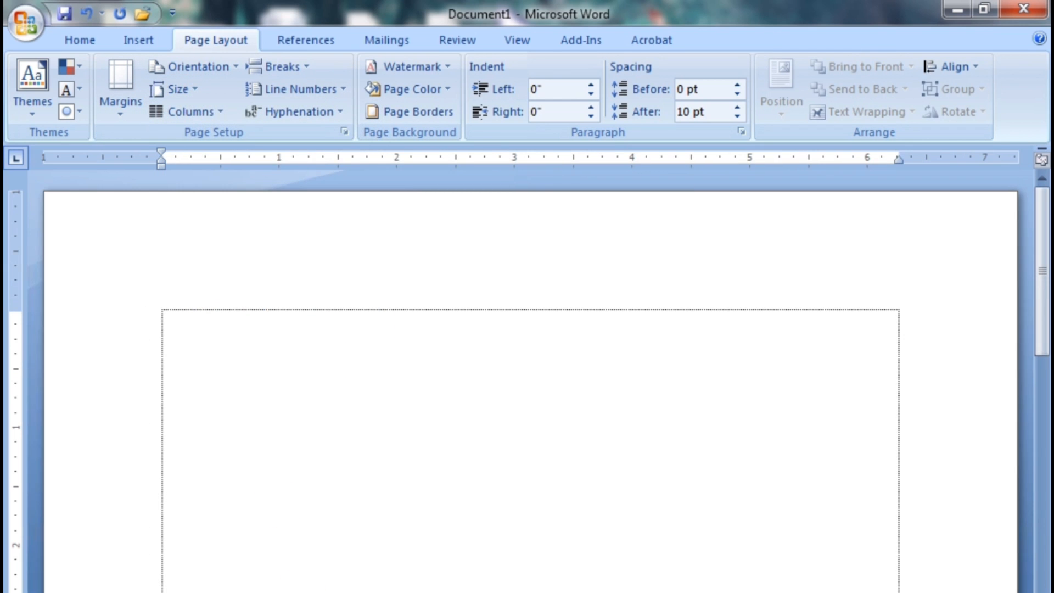
left_click(117, 104)
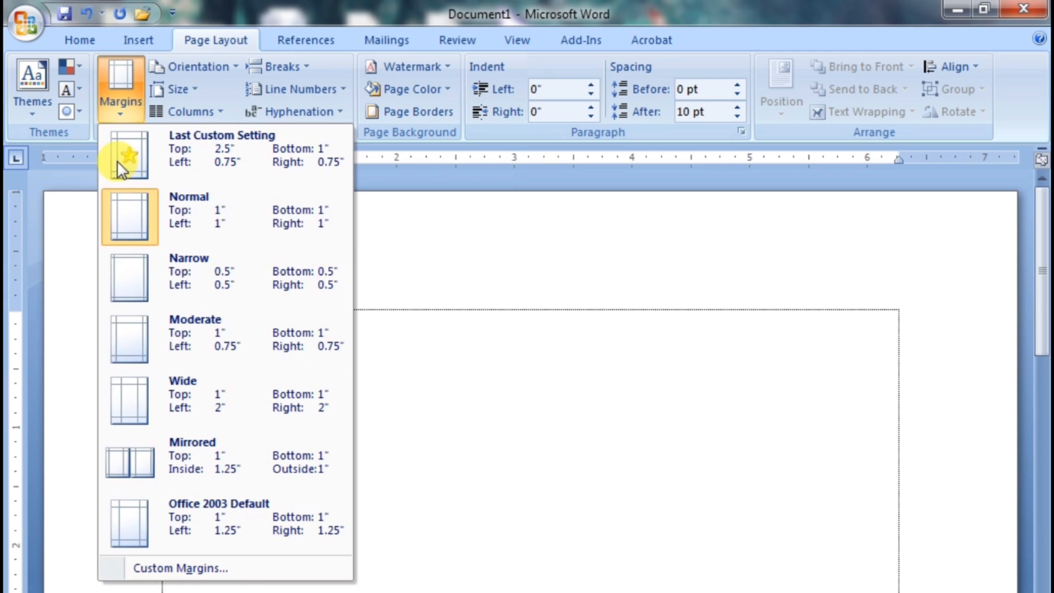
left_click(125, 345)
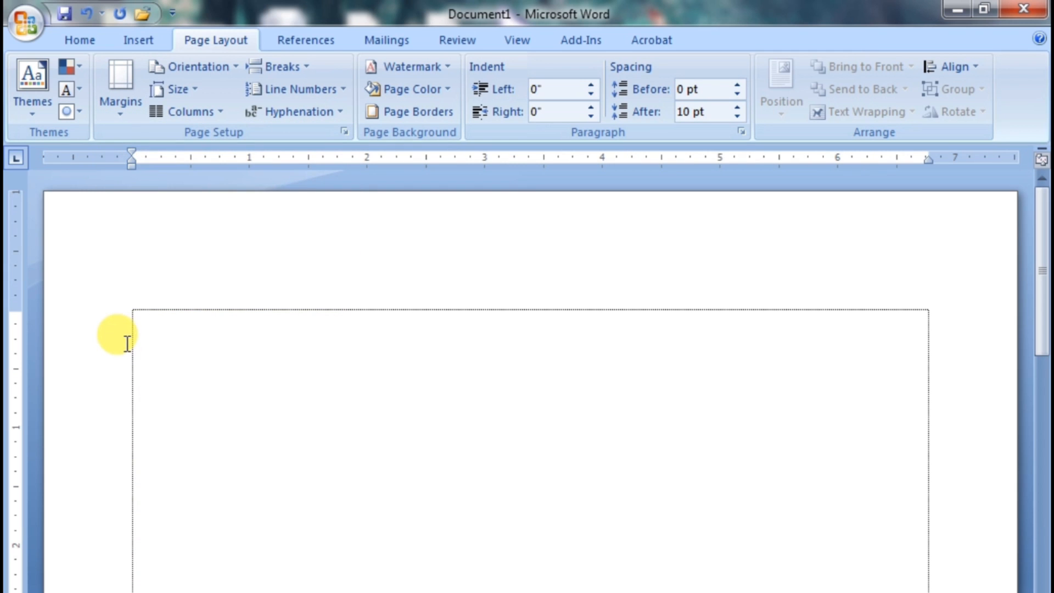
Set the text font to SutonnyMJ at size 30
left_click(79, 34)
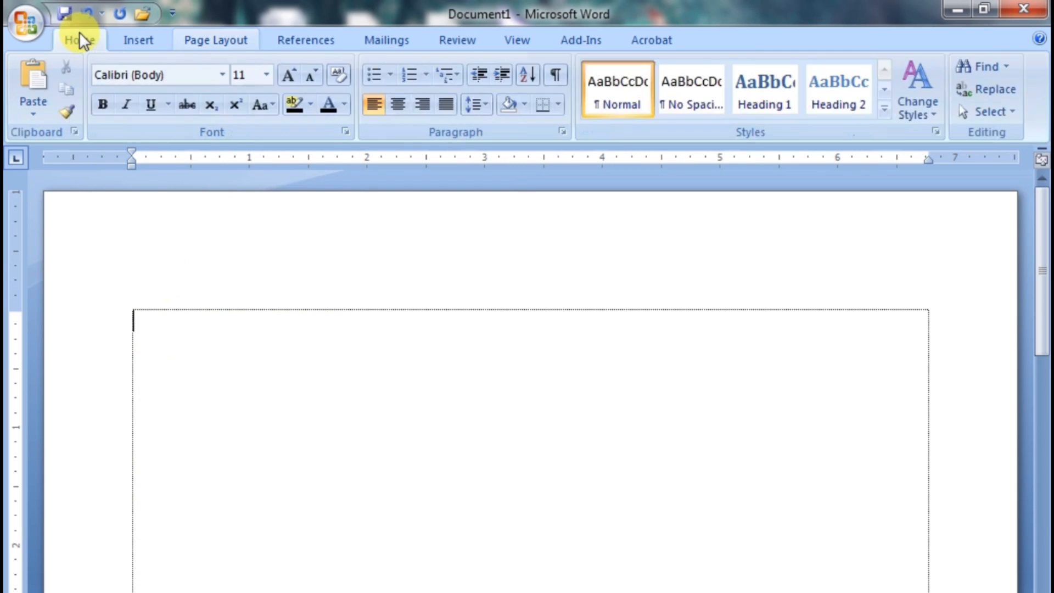
left_click(170, 77)
type("SutonnyMJ")
left_click(254, 75)
type("30")
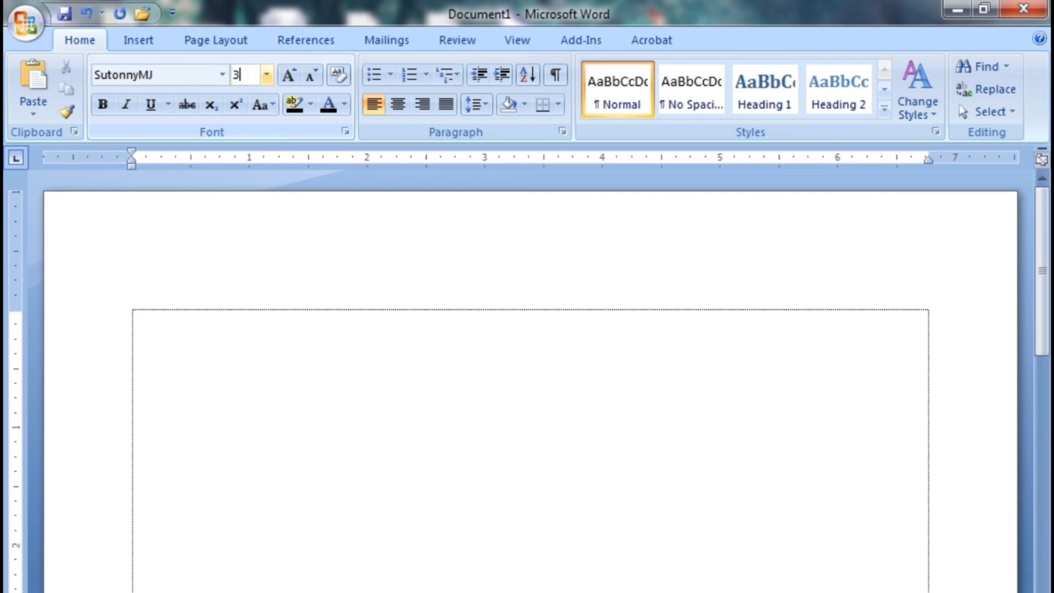
Enter the centred heading বায়োডাটা and start a new line below it
left_click(396, 106)
type("বায়ো")
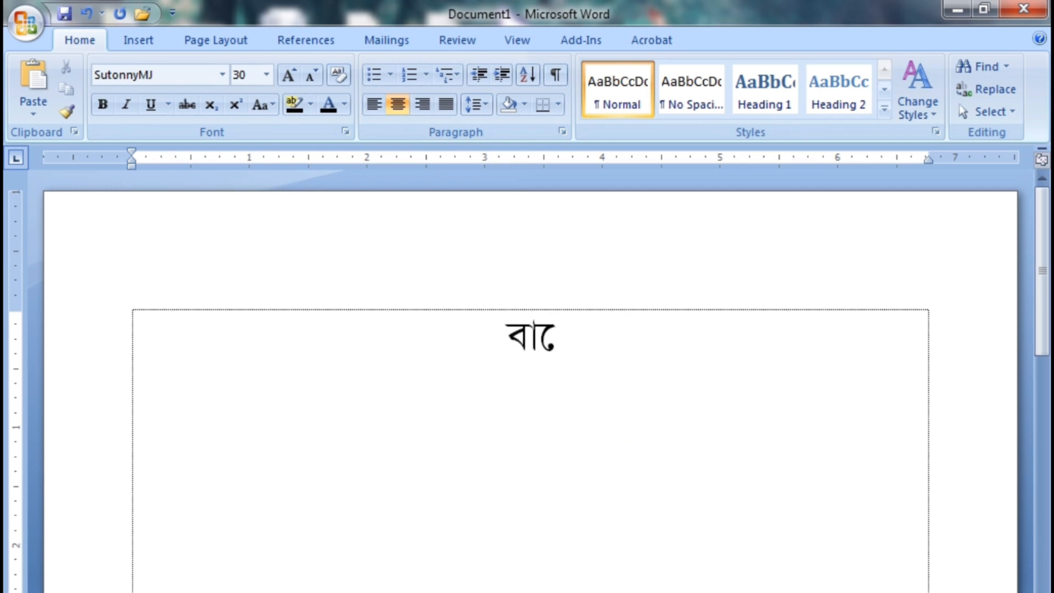
type("ডাটা")
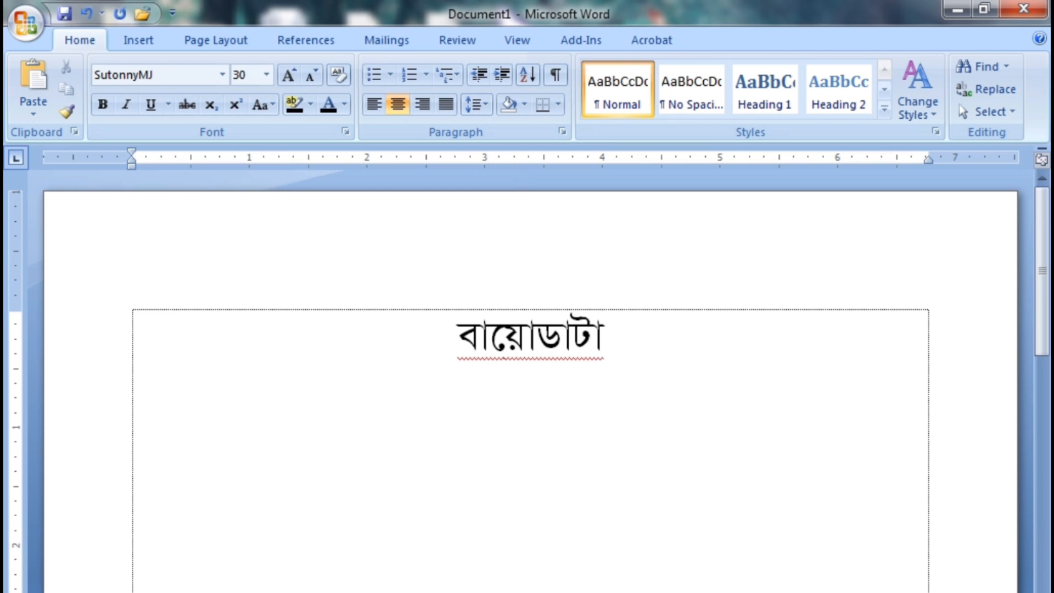
key("Return")
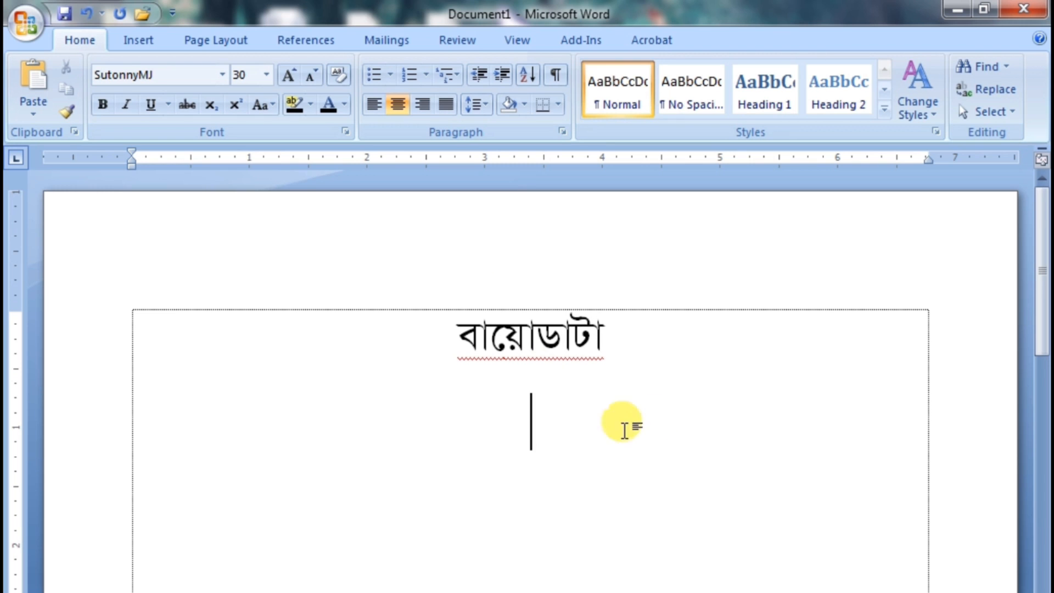
Left-align the line below the heading at font size 16 and fill it with the label পাত্রীর নাম, "ঃ" and the bride's full name
left_click(372, 104)
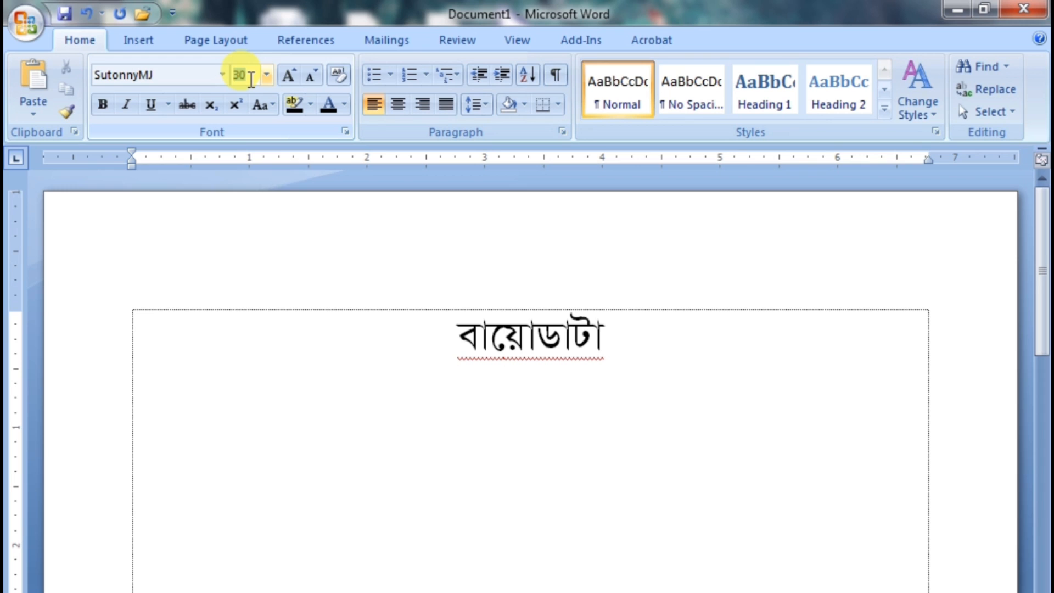
type("18")
key("Return")
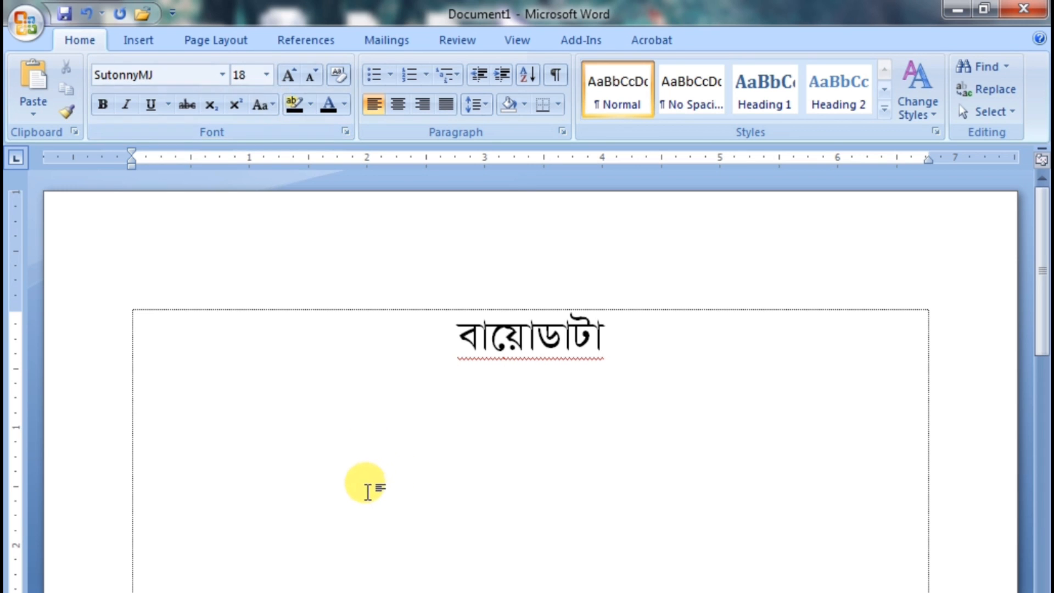
type("পাত্রীর ")
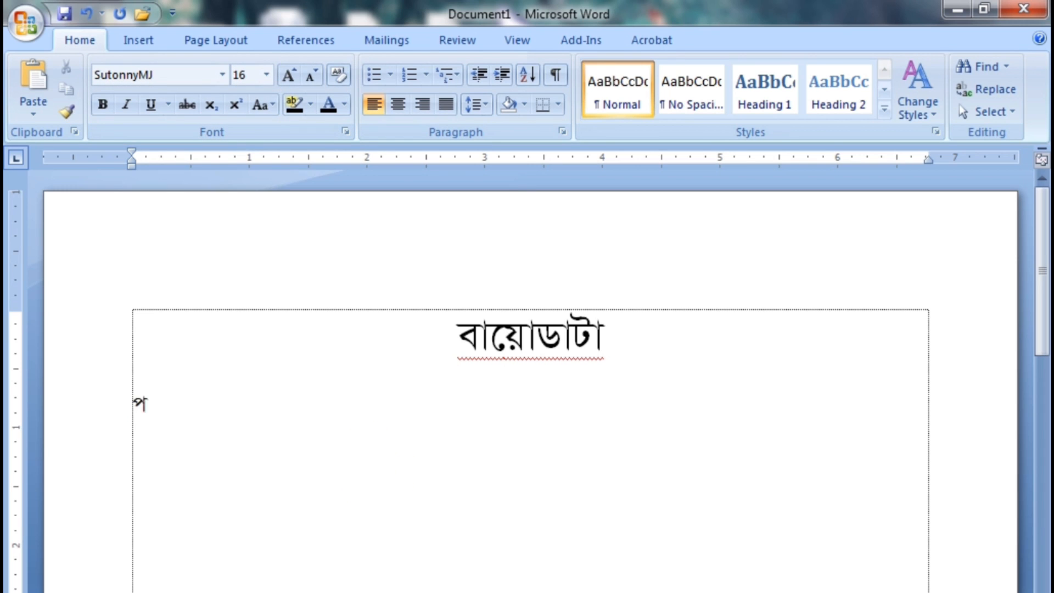
type("নাম")
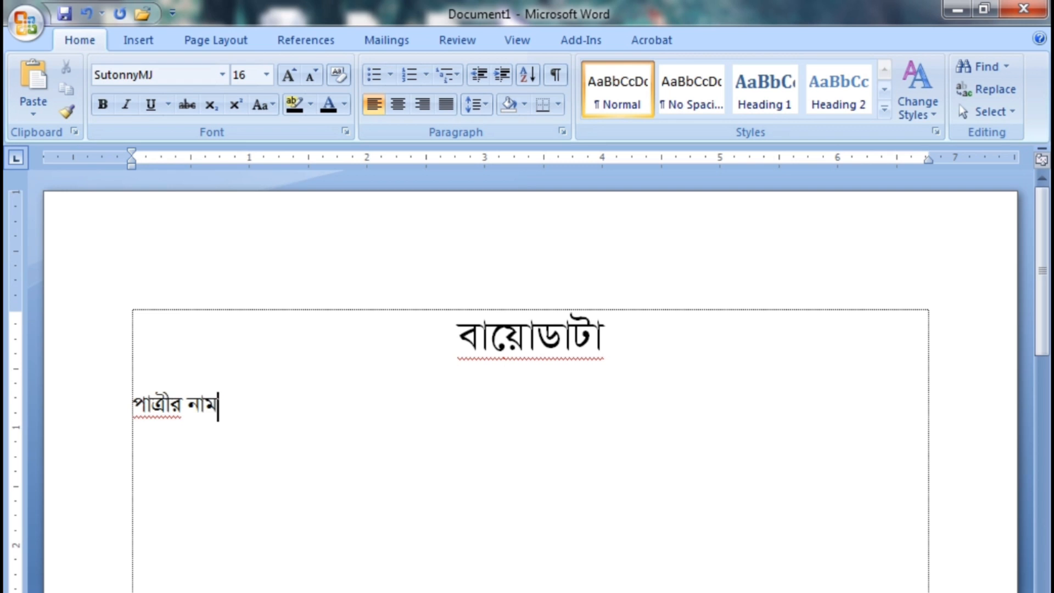
key("Tab")
key("Tab")
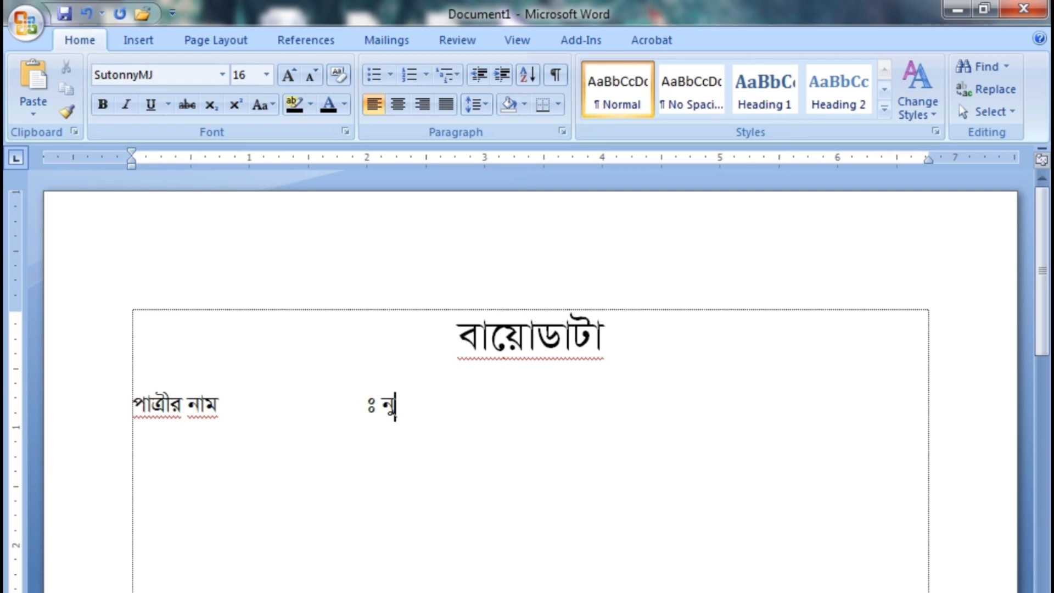
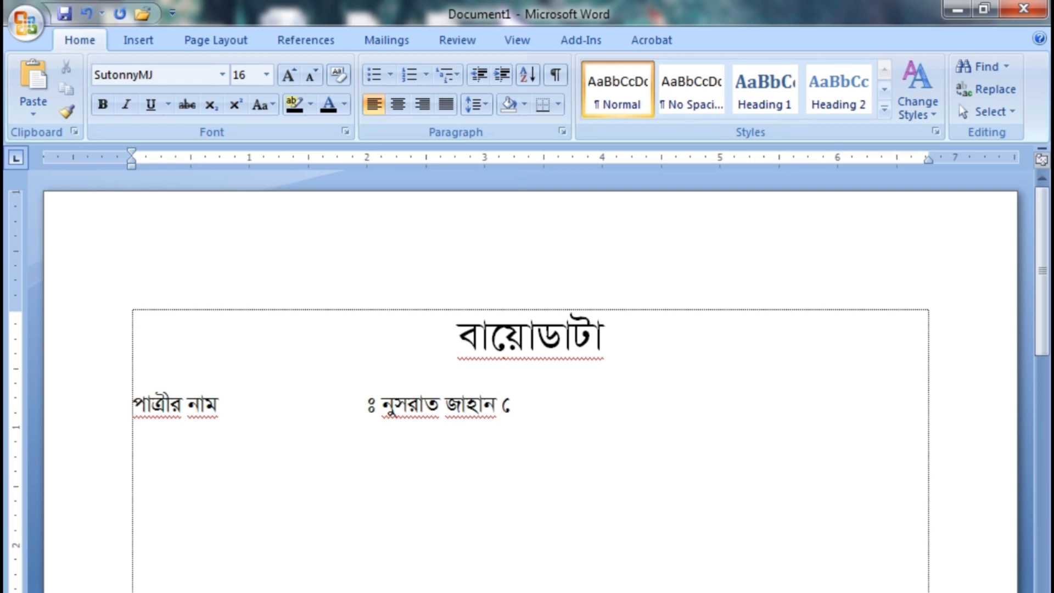
Add a line labelled শিক্ষাগত যোগ্যতা with the tab-aligned entry "ঃ বি,এ, (অনার্স ইংরেজি) বৃন্দাবন সরকারি কলেজ, হবিগঞ্জ ।"
key("Return")
type("শিক্ষাগত যোগ্যতা\tঃ")
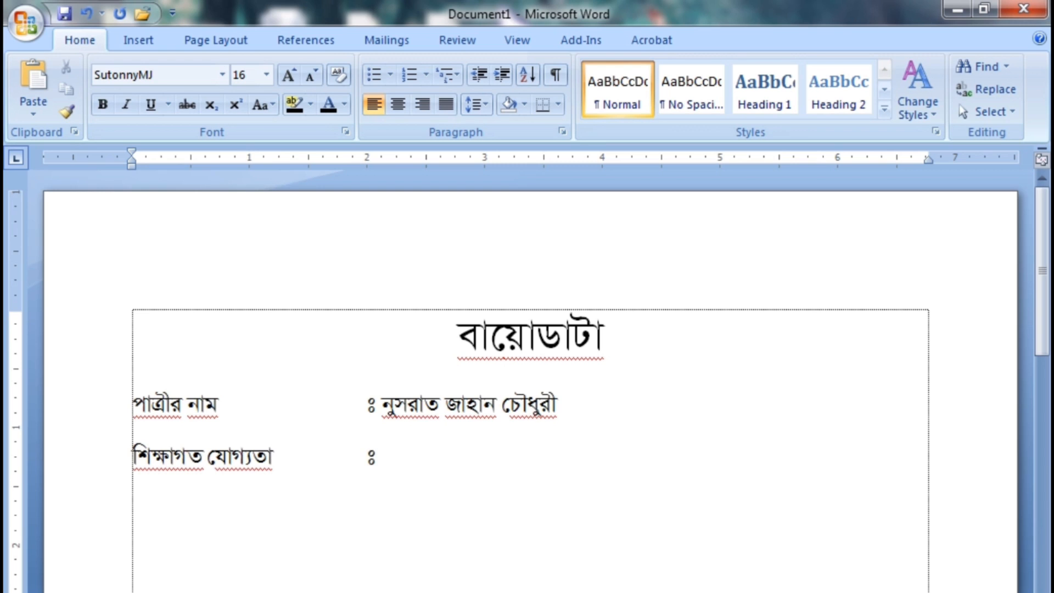
type(" বি,এ, (অনার্স")
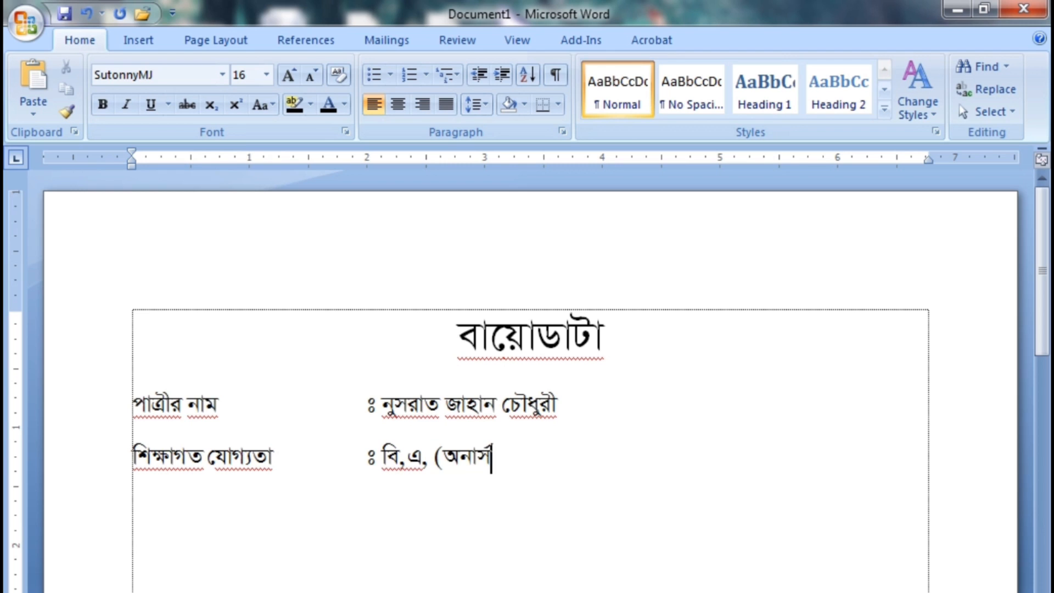
type(" ইংরেজি) বৃ")
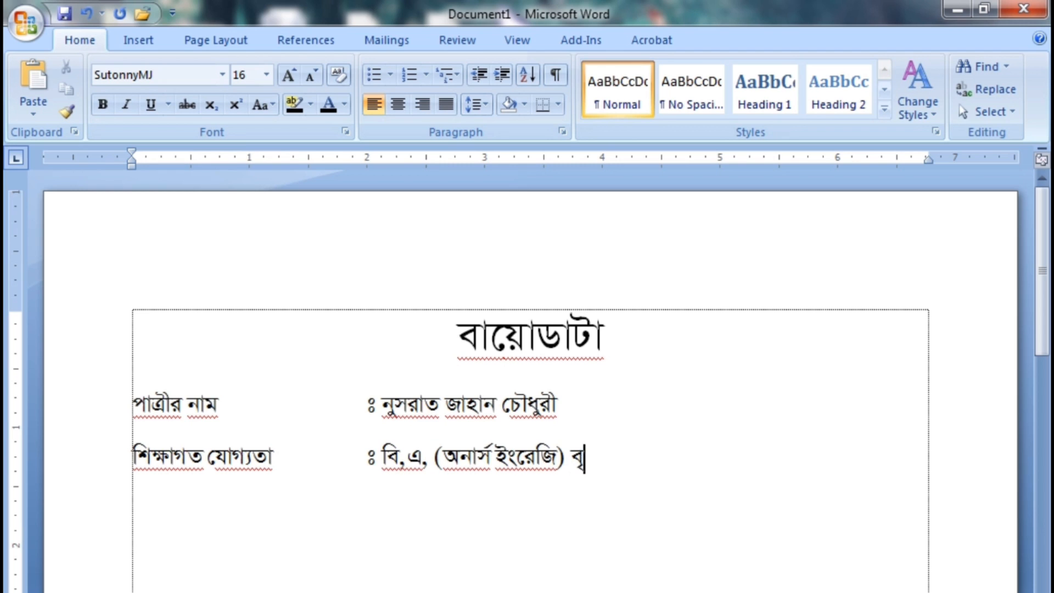
type("ন্দাবন সরকারি কলে")
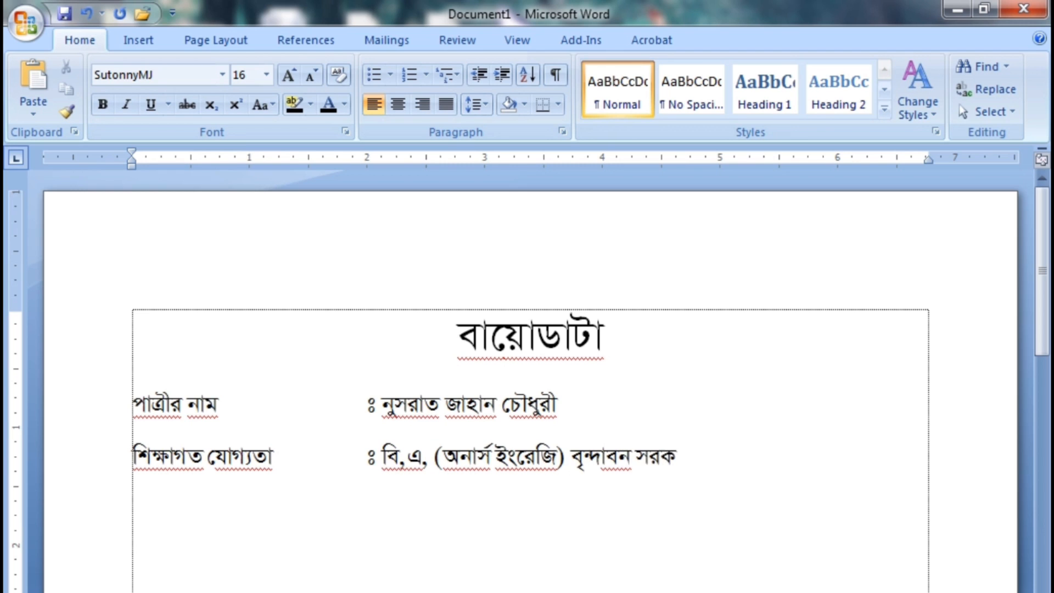
type("জ,")
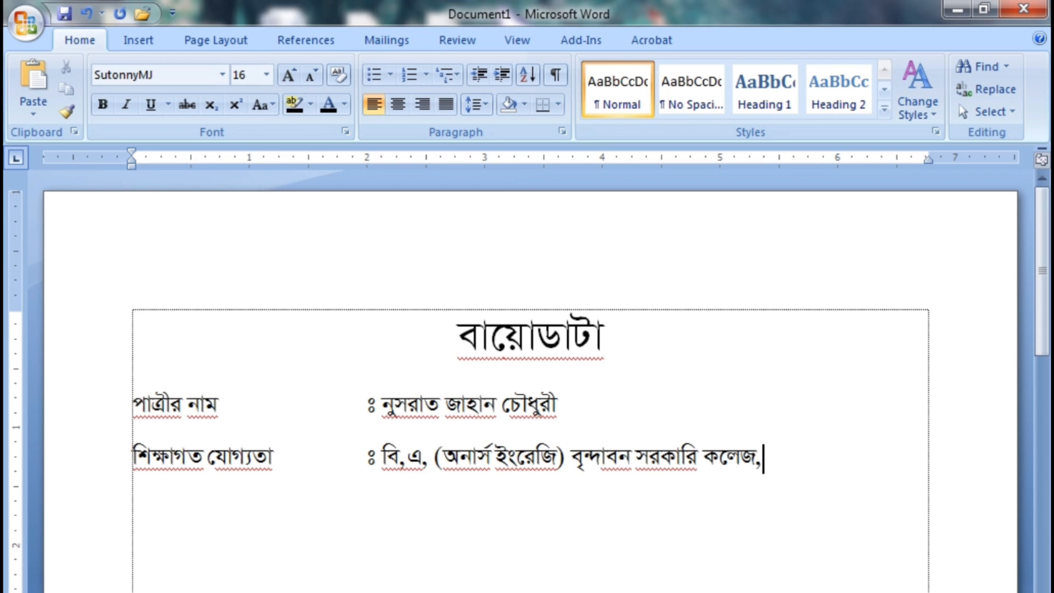
type(" হবিগঞ্জ ।")
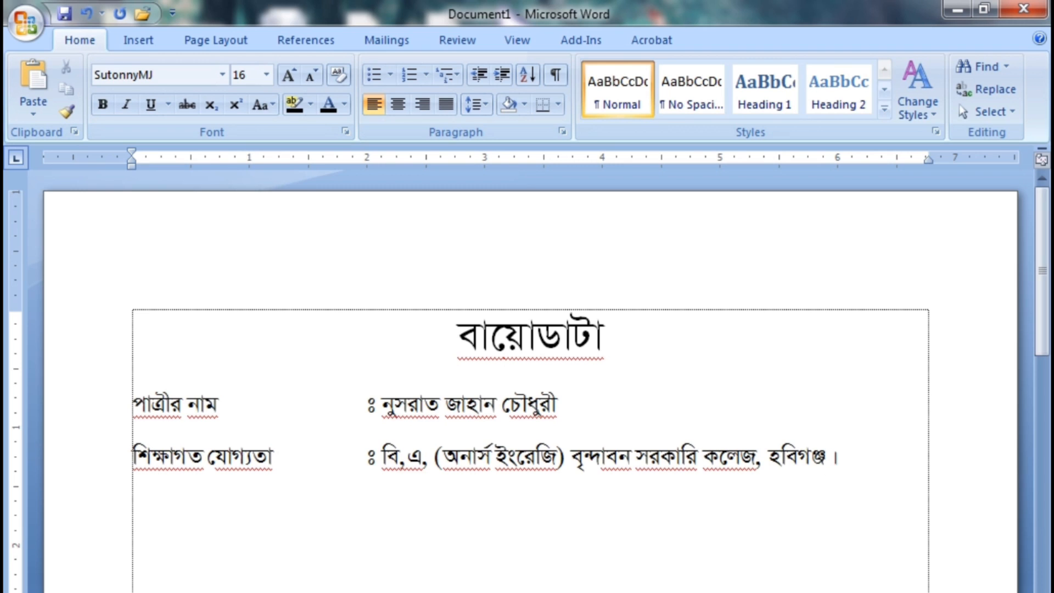
Add a line labelled উচ্চতা with the tab-aligned height "ঃ ৫’-৬”"
key("Return")
type("উচ্চতা")
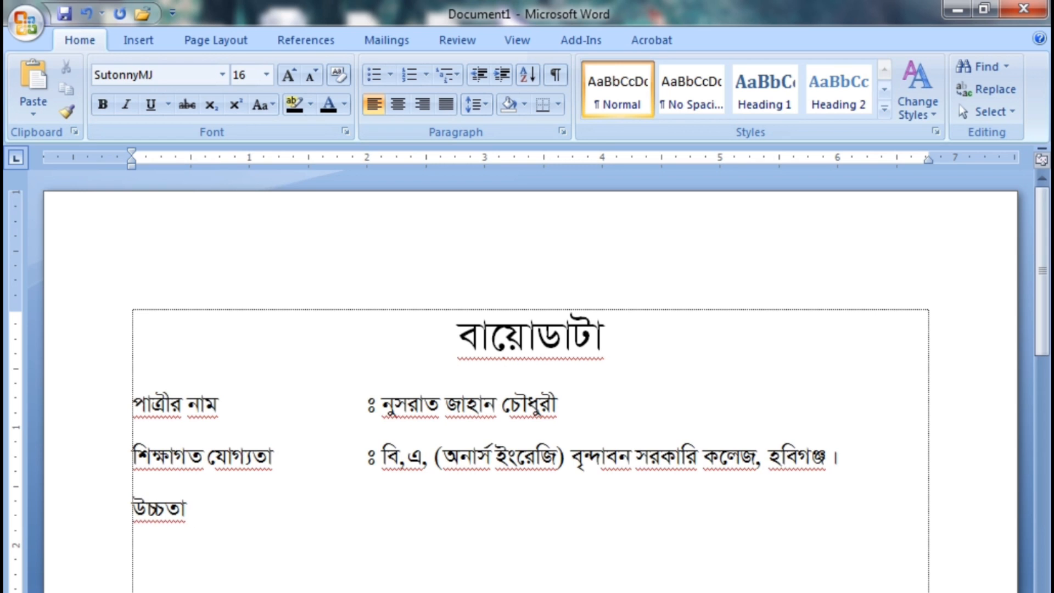
key("Tab")
type("ঃ ৫’- ৬”")
Add a line labelled রক্তের গ্রুপ with the tab-aligned blood group "ঃ বি নেগেটিভ"
key("Return")
scroll(207, 463, "down", 2)
type("রক্তে")
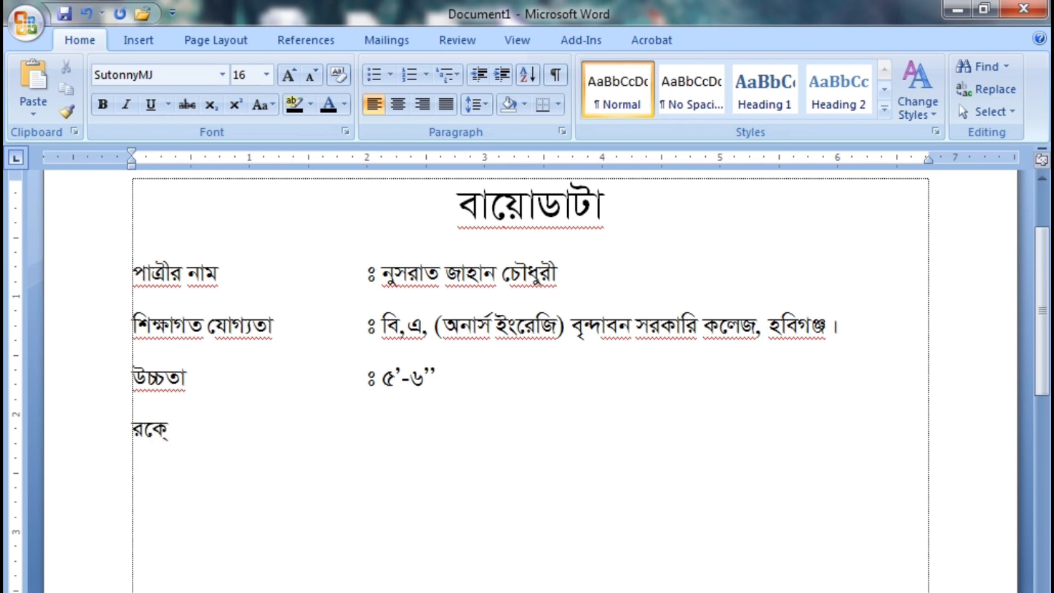
type("র গ্রুপ")
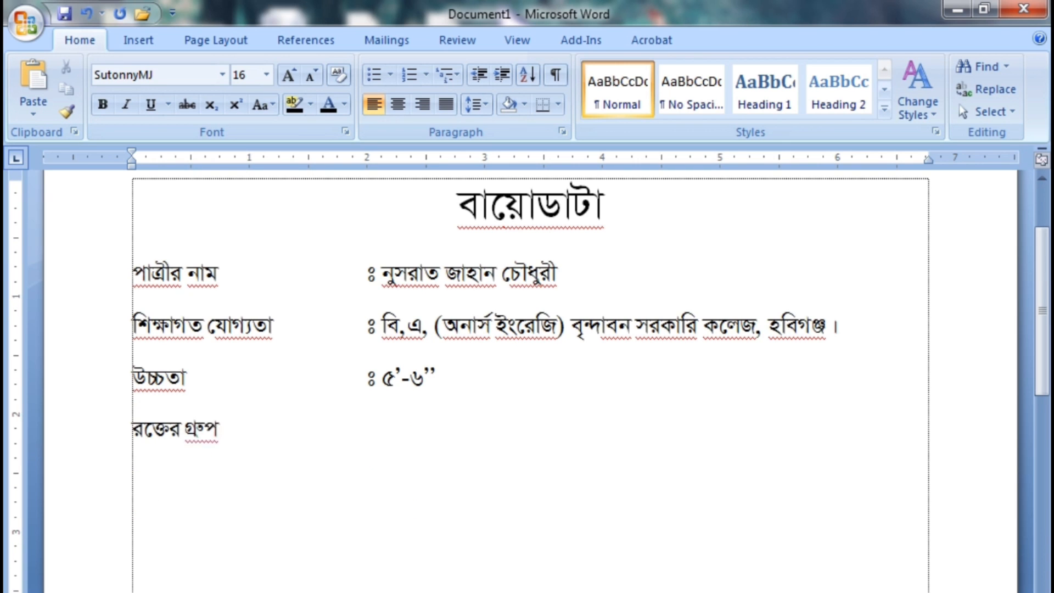
key("Tab")
key("Tab")
key("Tab")
type("ঃ বি নেগেটিভ")
Add a line labelled বাবার নাম with "ঃ", the father's full name and "বি,এ, ব্যবসায়ী- চৌধুরী ট্রেডার্স, শায়েস্তাগঞ্জ ।"
key("Return")
type("বাবার নাম")
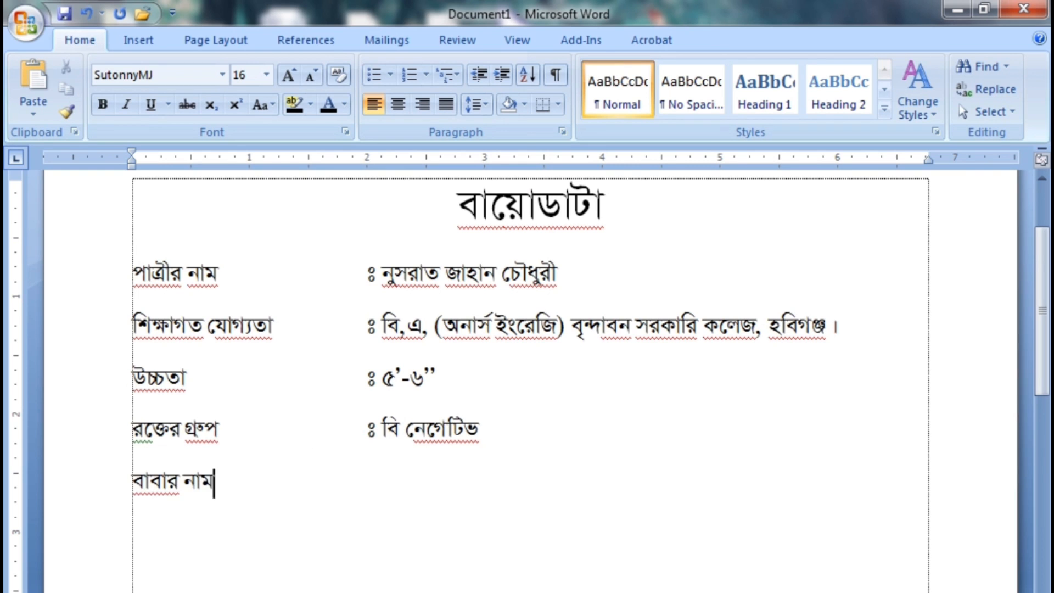
key("Tab")
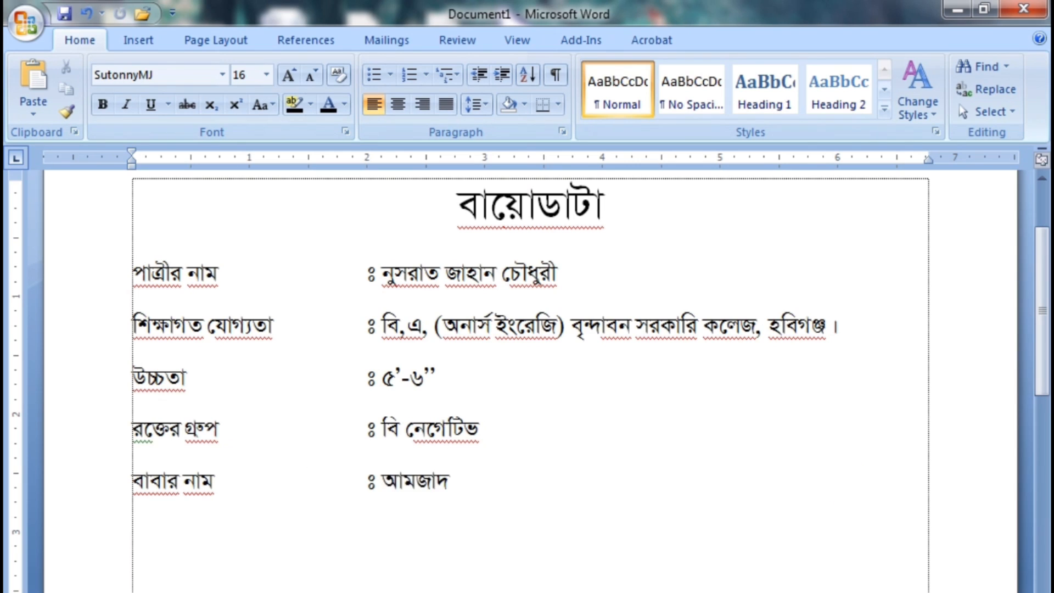
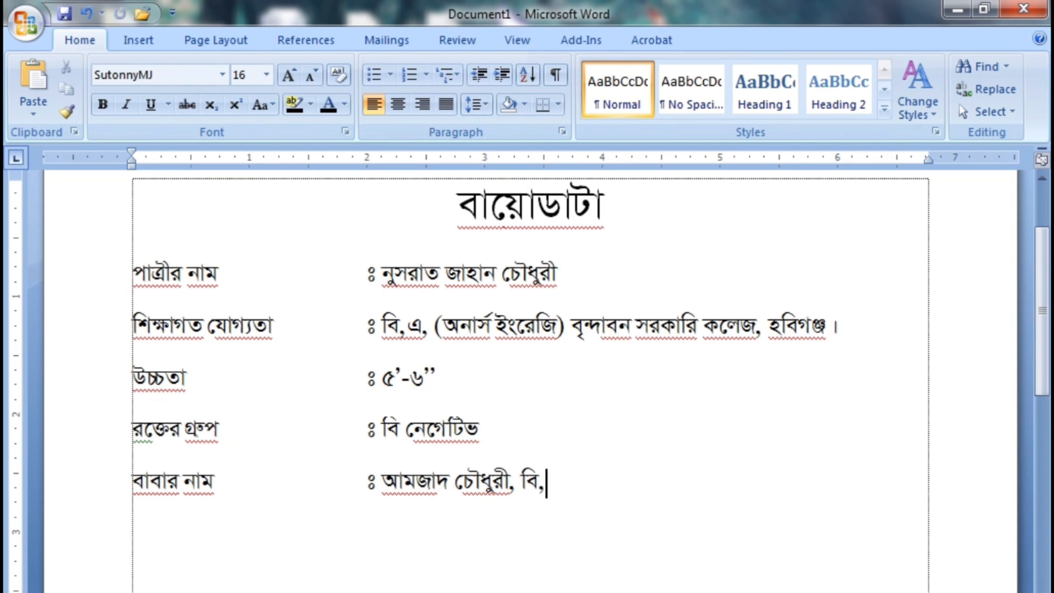
type("এ, ব্যবসায়ী- চৌধুরী")
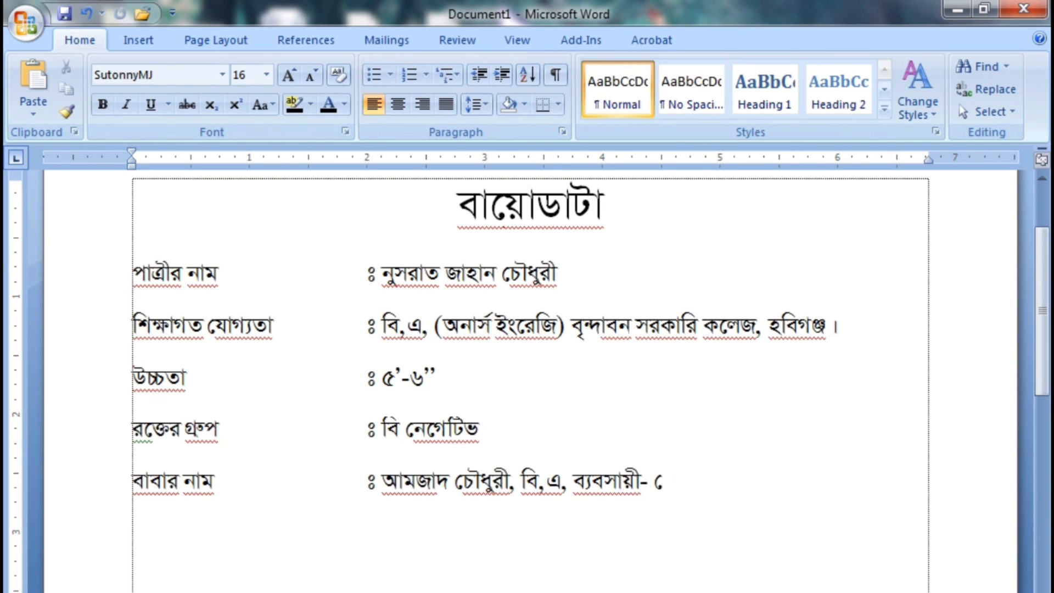
type(" ট্রেডার্স")
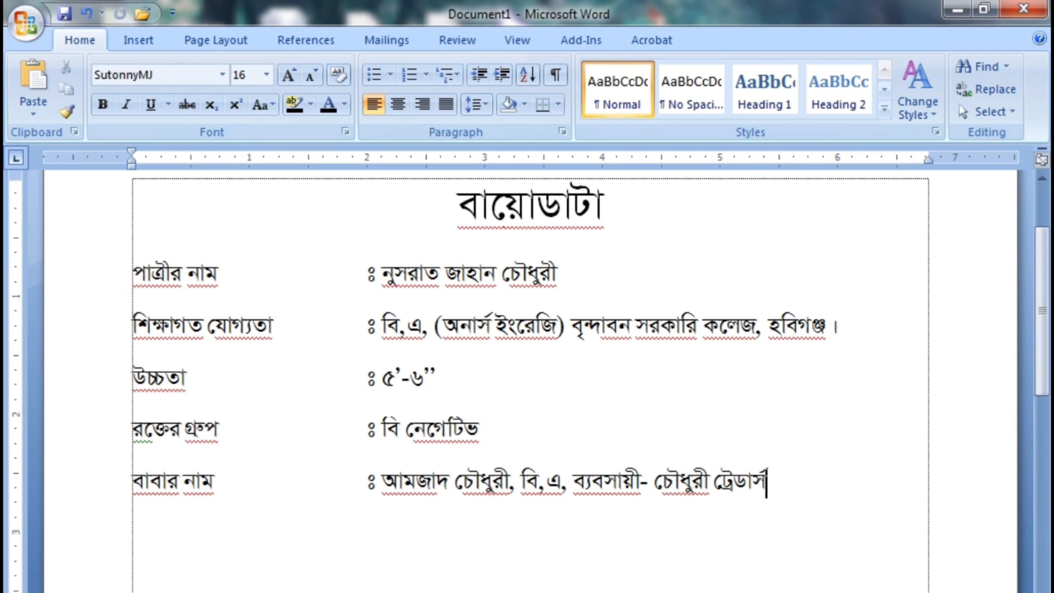
type(", শায়েস্তাগঞ্জ ।")
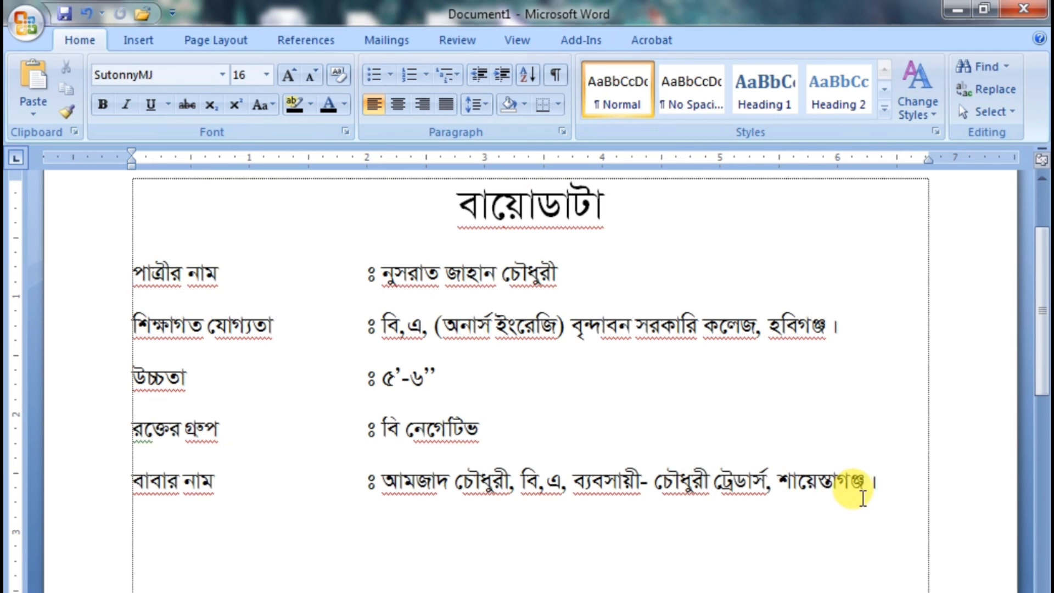
Add a line labelled মাতার নাম with the tab-aligned "ঃ", the mother's full name and "বিএ, গৃহিনী।"
key("Return")
type("মাতার নাম")
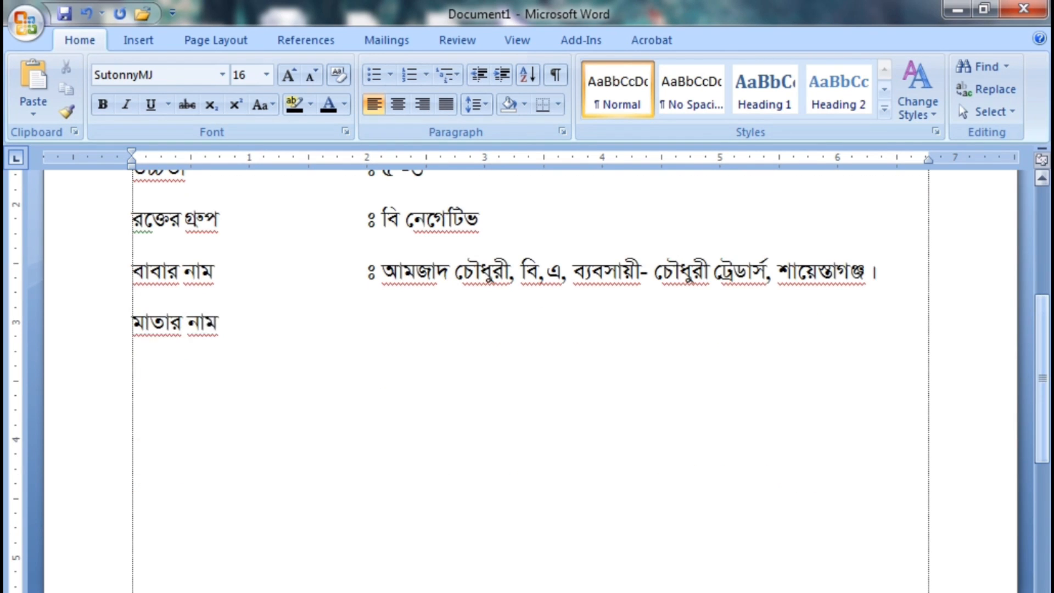
key("Tab")
key("Tab")
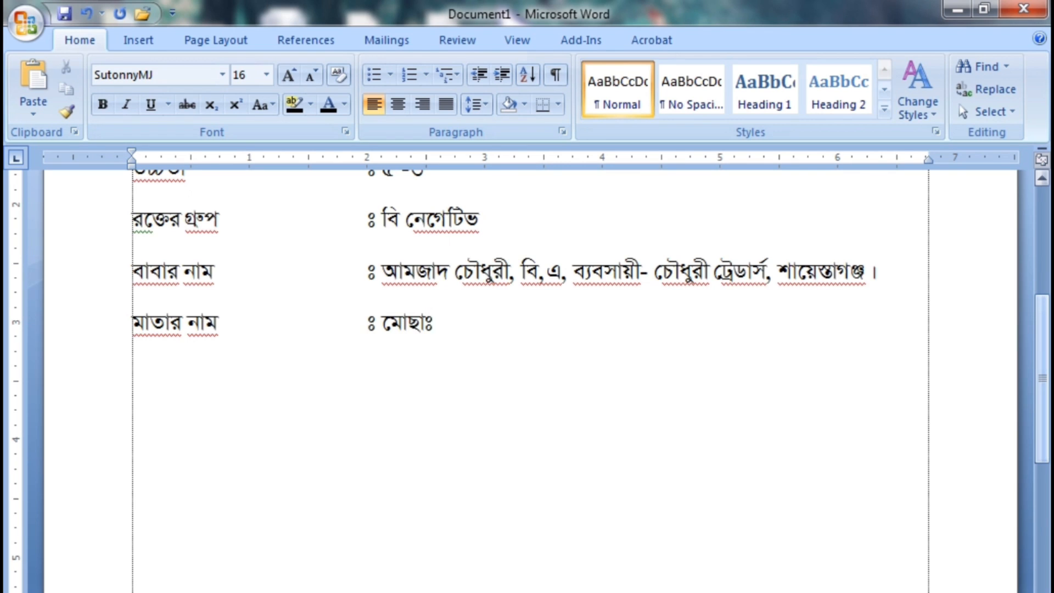
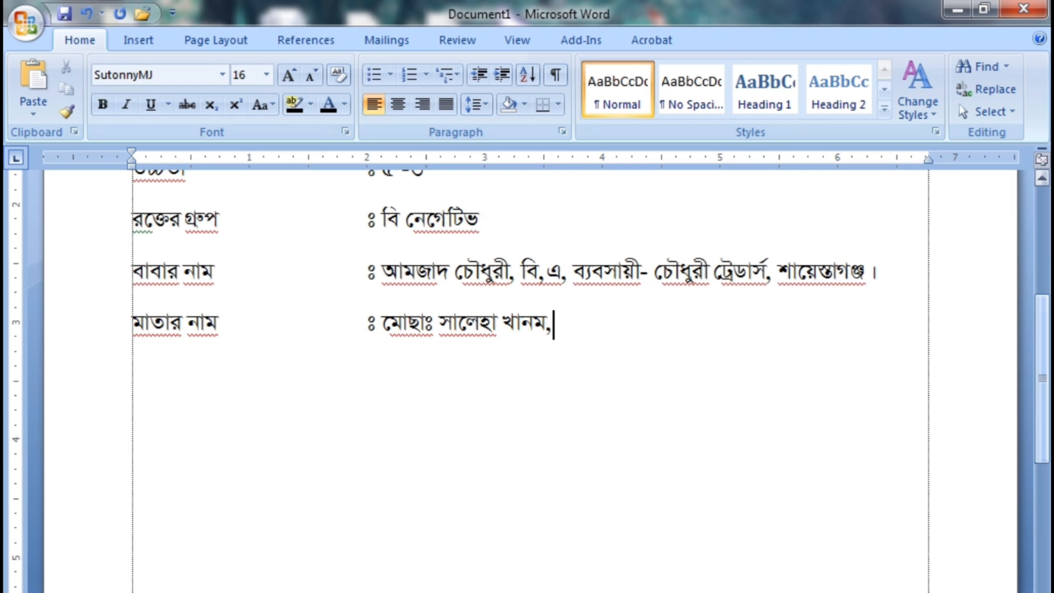
type(" বিএ, গৃহিনী।")
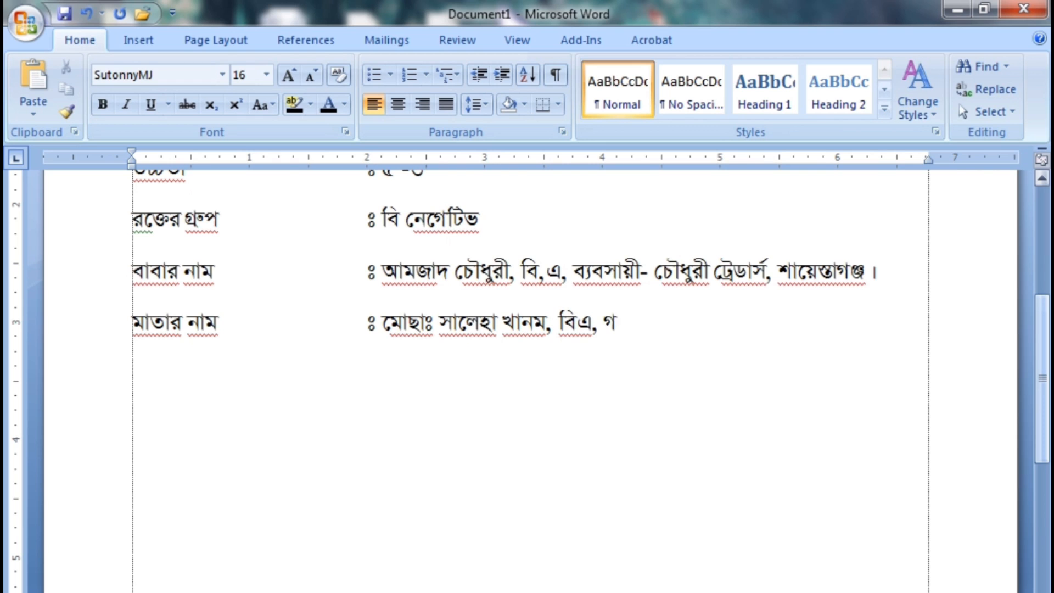
Add a line labelled স্থায়ী ঠিকানা with the tab-aligned "ঃ" and the permanent address
key("Return")
type("স্থায়")
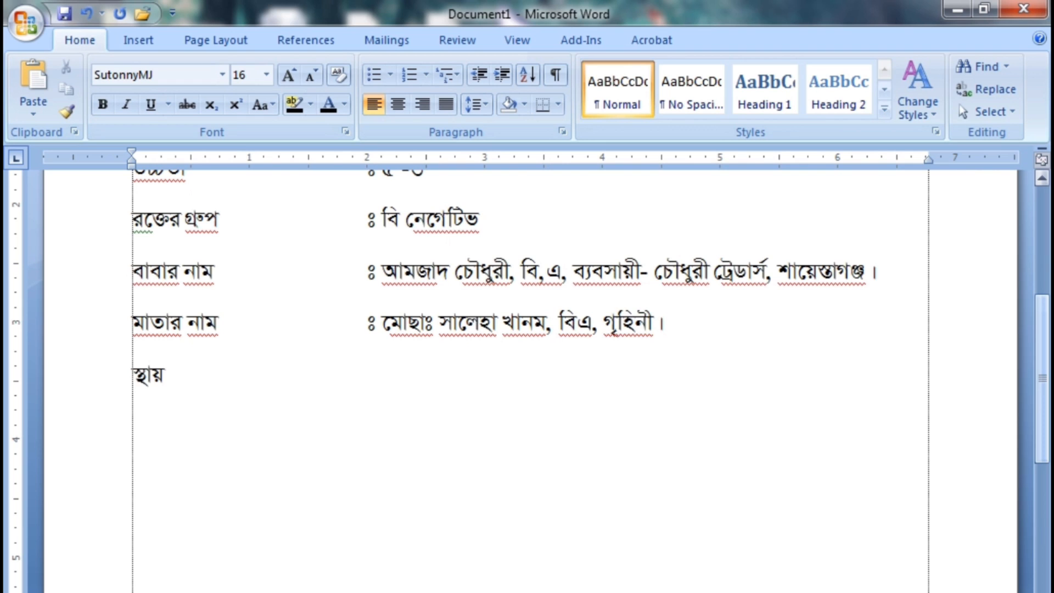
type("ী ঠিকানা")
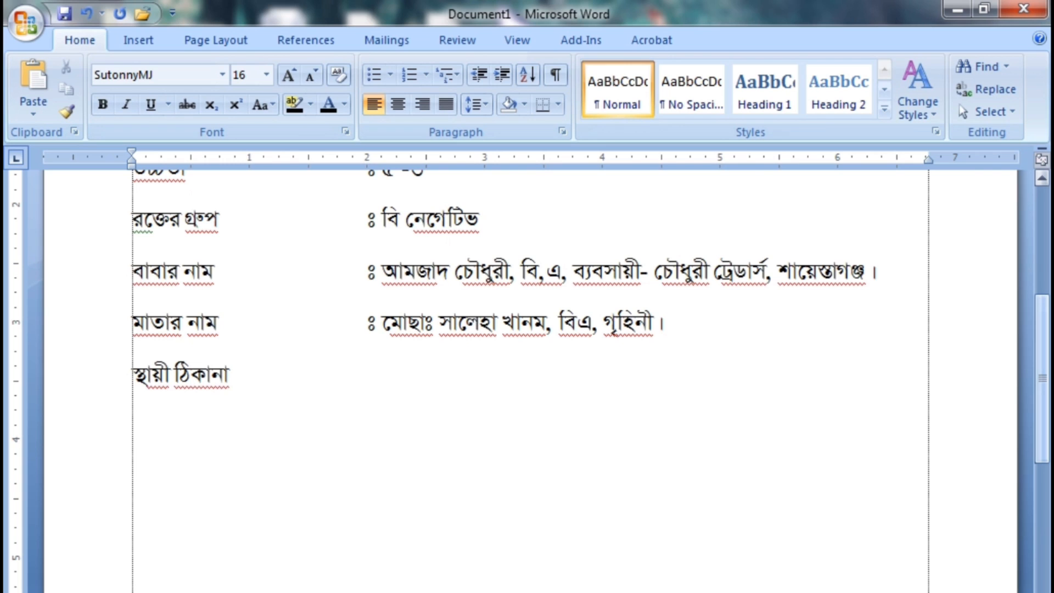
key("Tab")
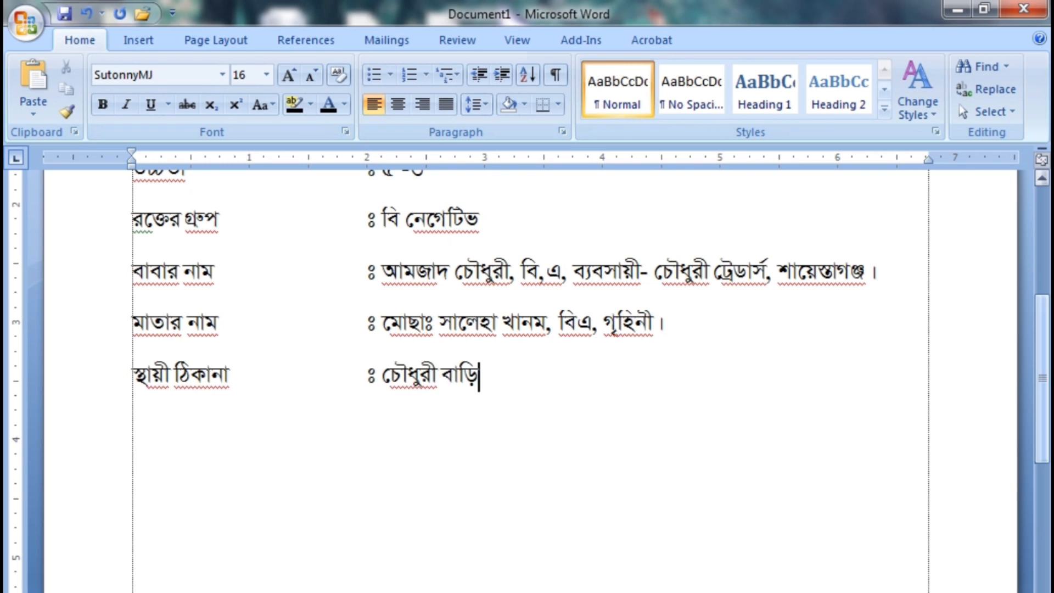
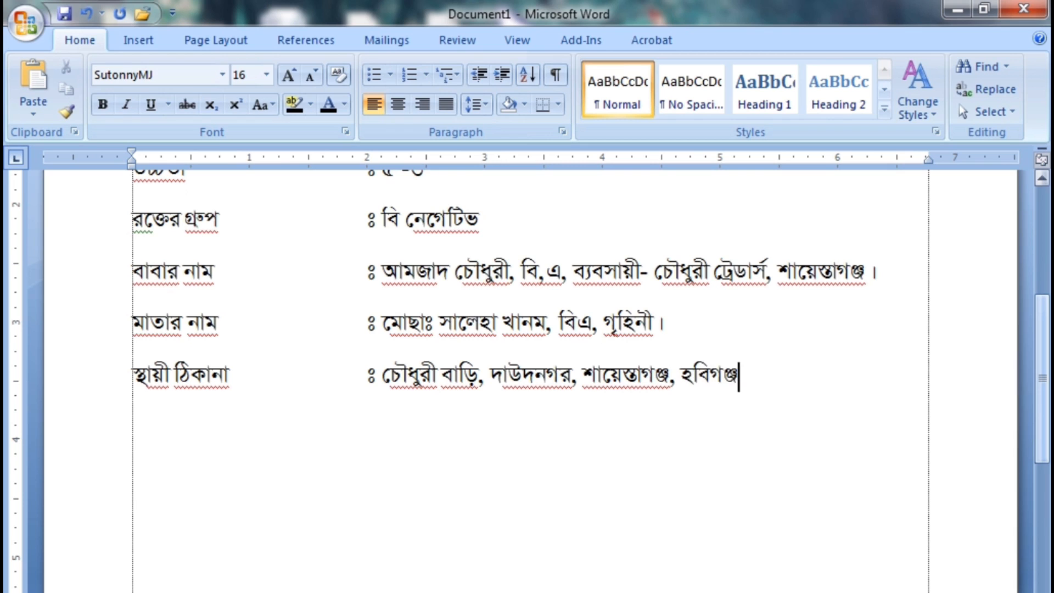
Add a line labelled বর্তমান ঠিকানা with the tab-aligned "ঃ" and the current address
key("Return")
type("বর্তমান")
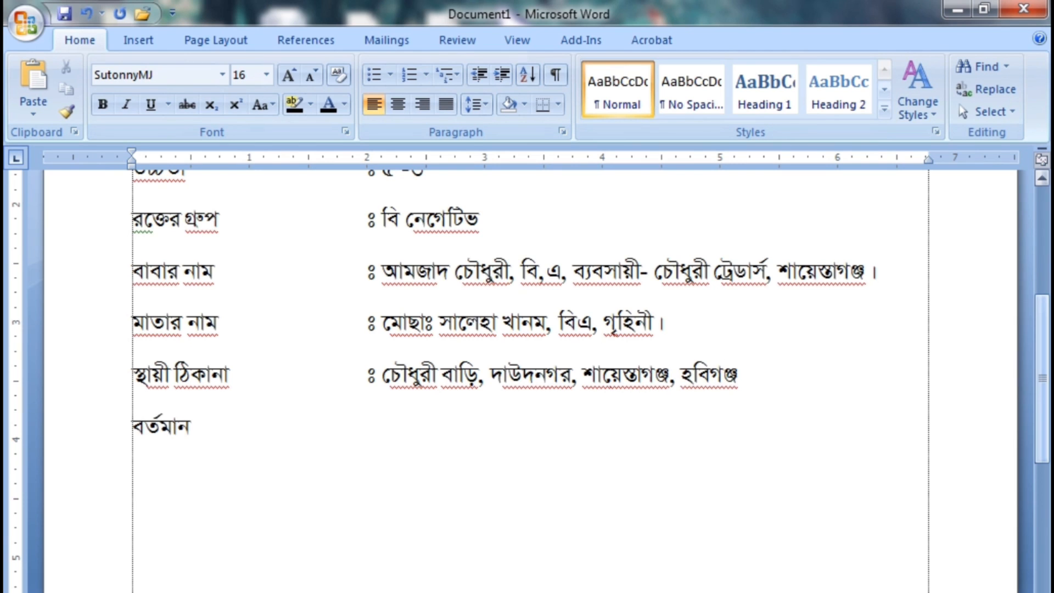
type(" ঠিকানা")
key("Tab")
key("Tab")
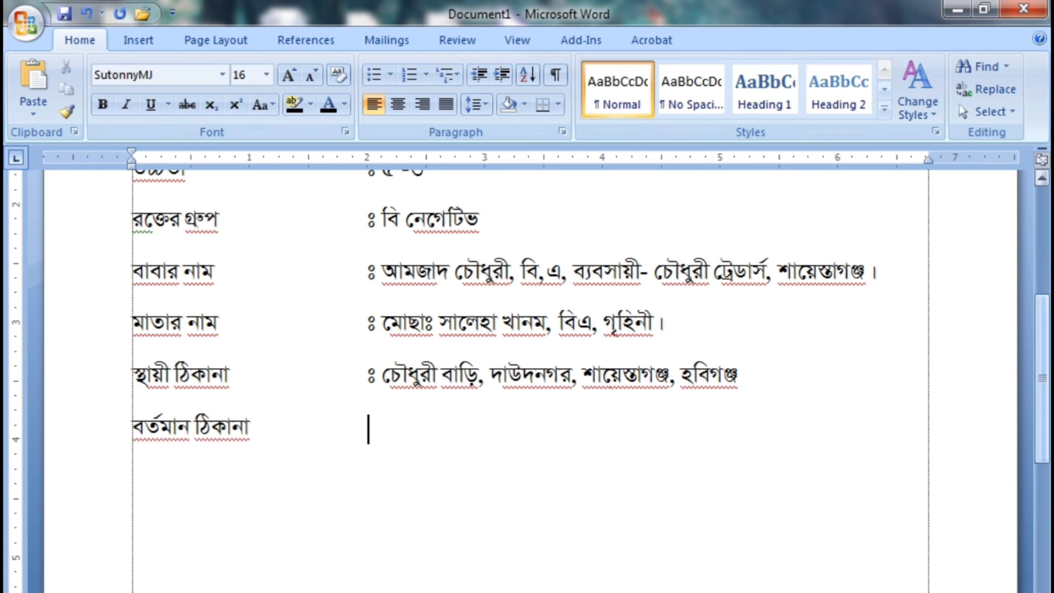
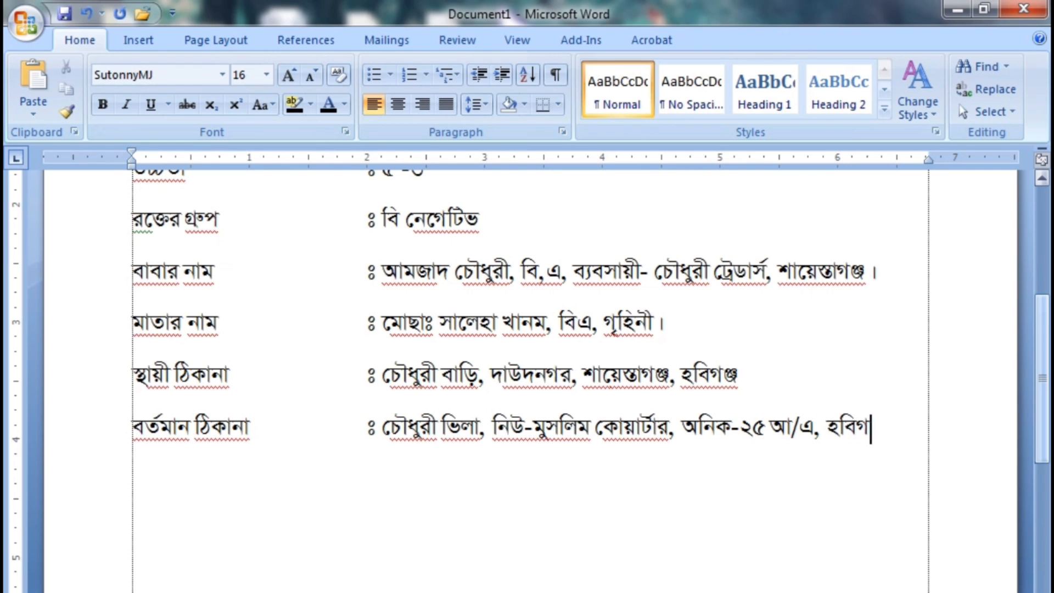
Add the siblings subheading "ভাই-বোন -" on a new line below the current address
scroll(526, 330, "down", 3)
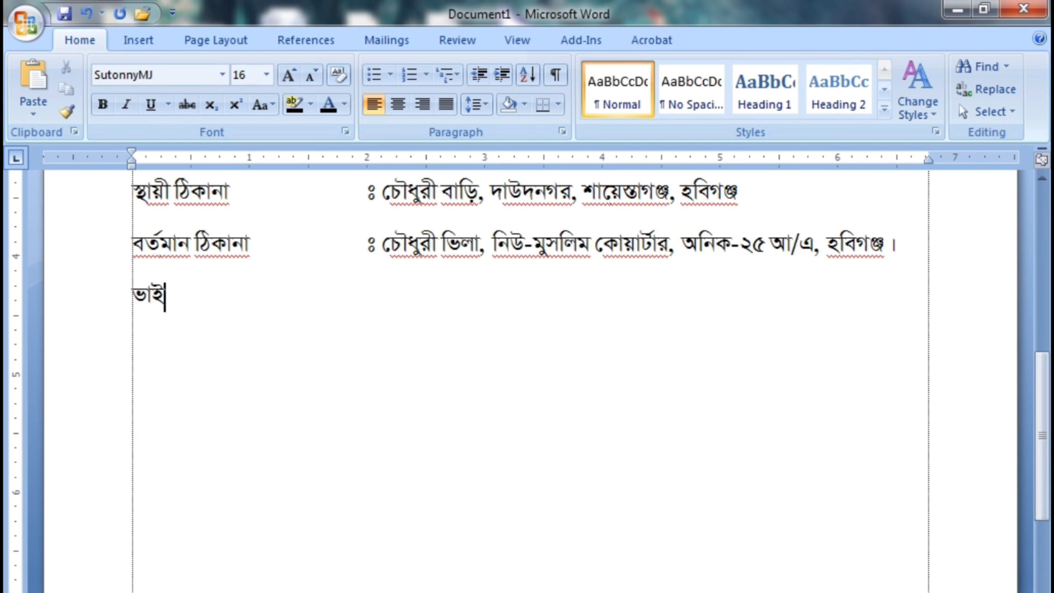
type("বোন -")
Add the line "১। বড় ভাই" with the tab-aligned "ঃ", the elder brother's full name and "এম,বি,এ, ঢাকা কলেজ, ব্যবসায়ী।"
key("Return")
type("১।")
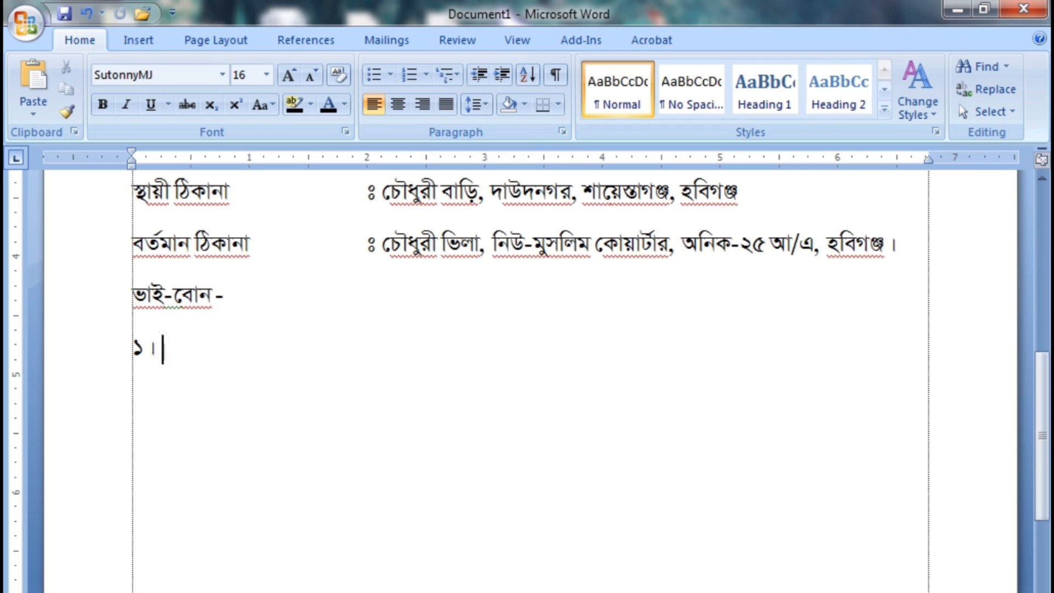
type(" বড় ভাই")
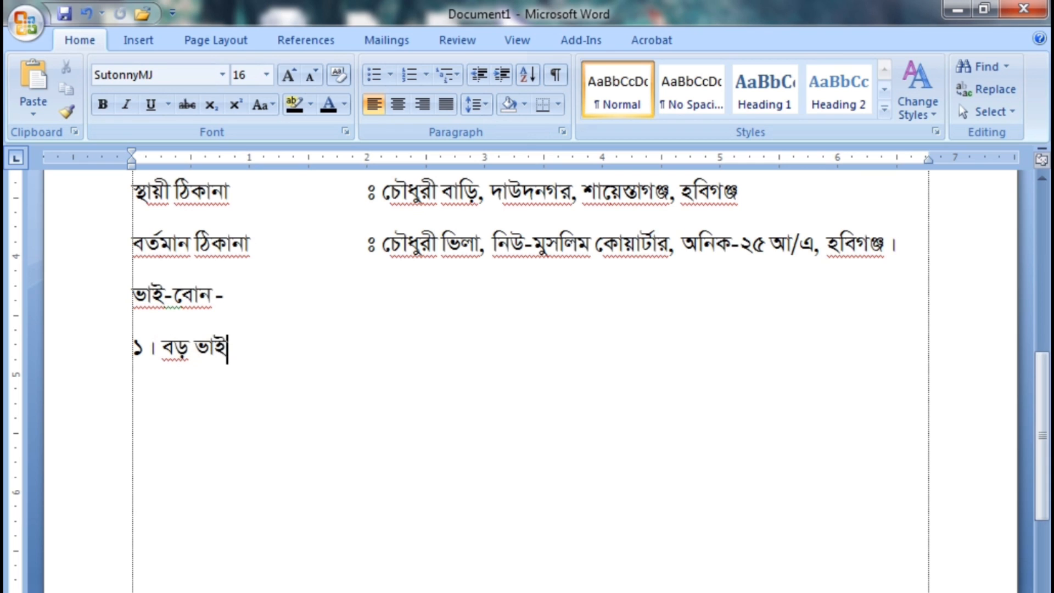
key("Tab")
key("Tab")
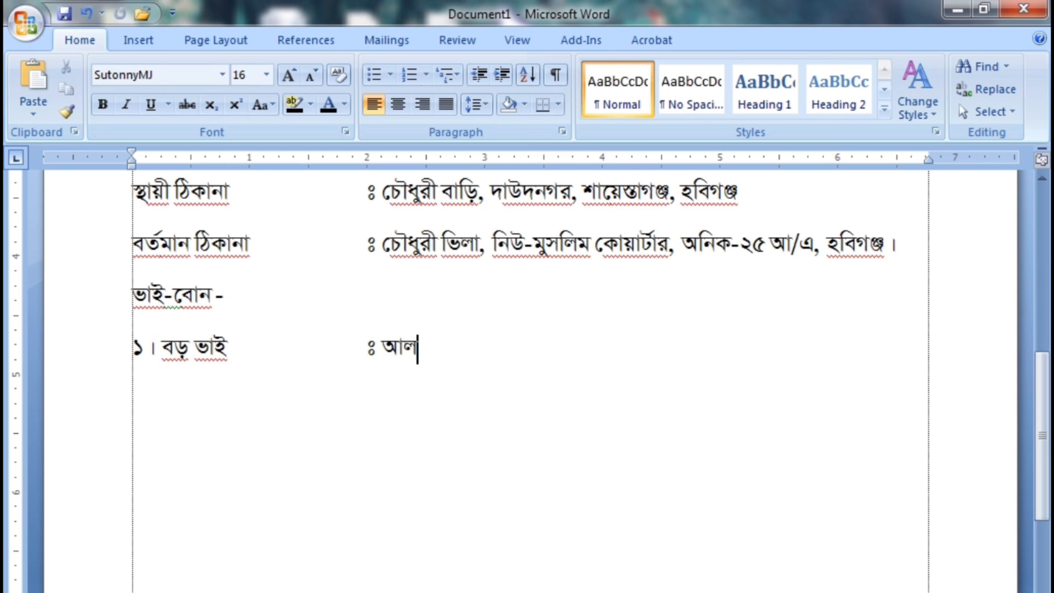
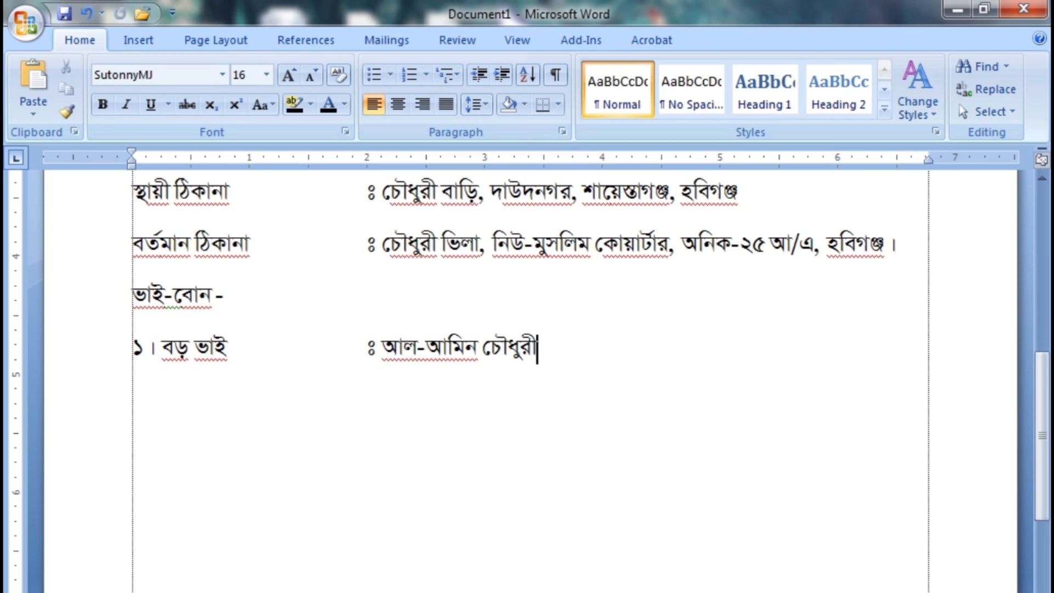
type(", এম,বি")
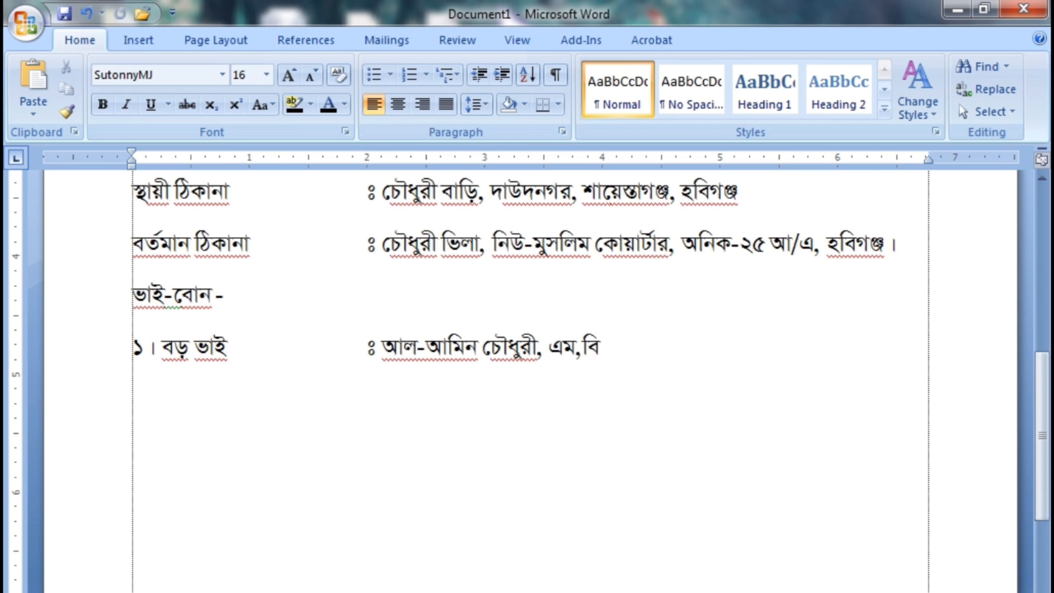
type(",এ,")
type(" ঢাকা কেলে")
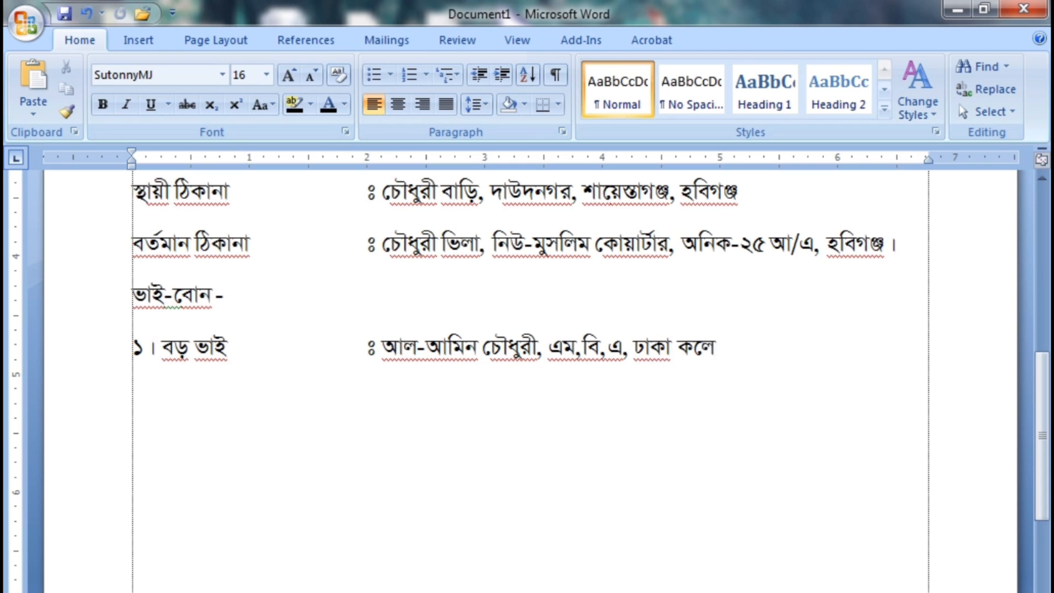
type("জ, ব্যবসায়ী।")
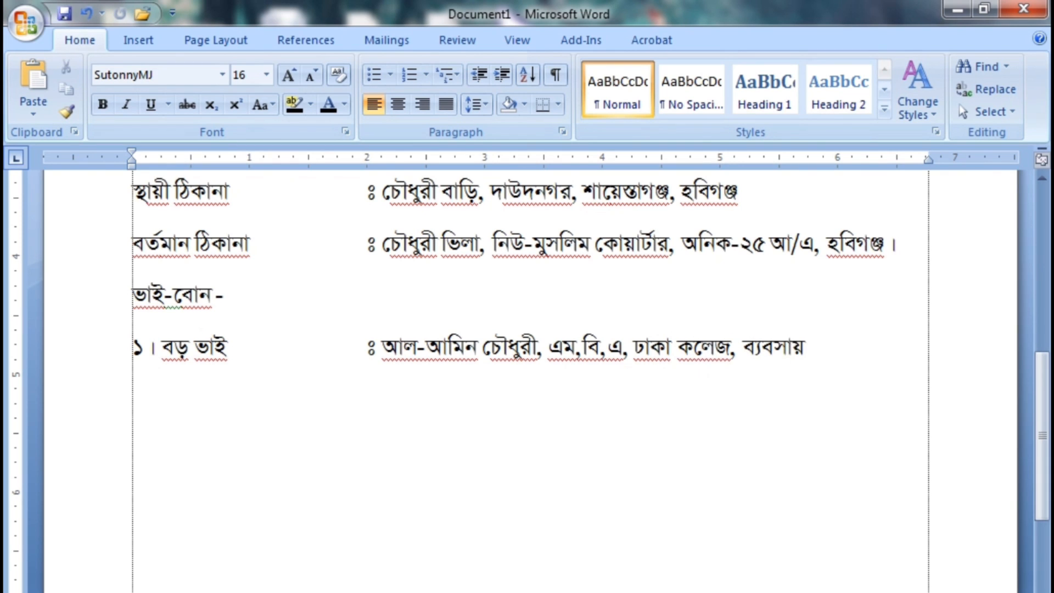
Add an indented line under the elder brother's entry with "স্ত্রী,", the wife's full name and "বিএ, বৃন্দাবন সরকারি কলেজ, হবিগঞ্জ।"
key("Return")
key("Tab")
key("Tab")
key("Tab")
key("Tab")
type("স্ত্রী")
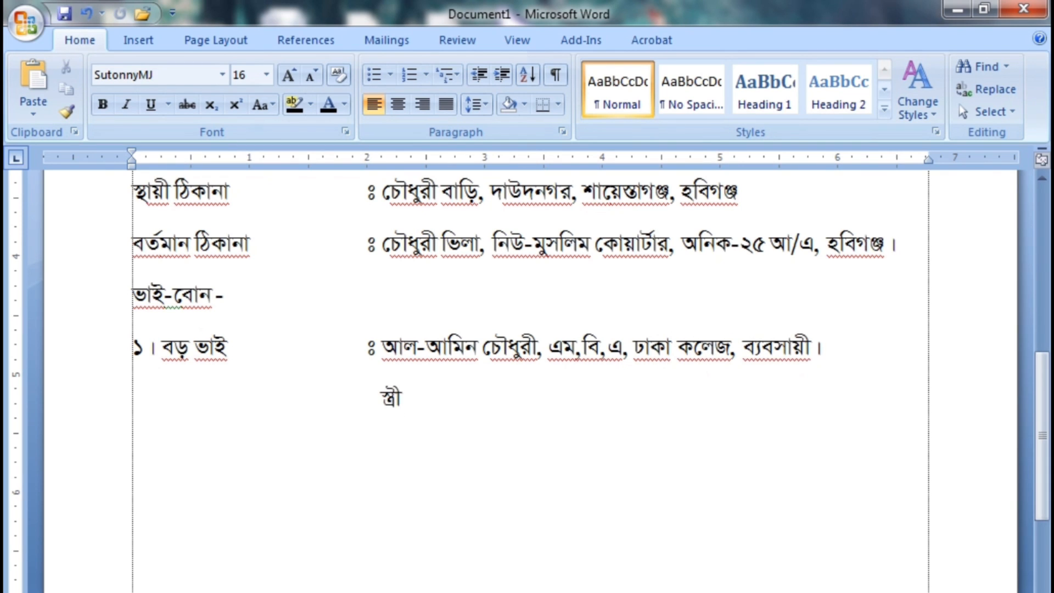
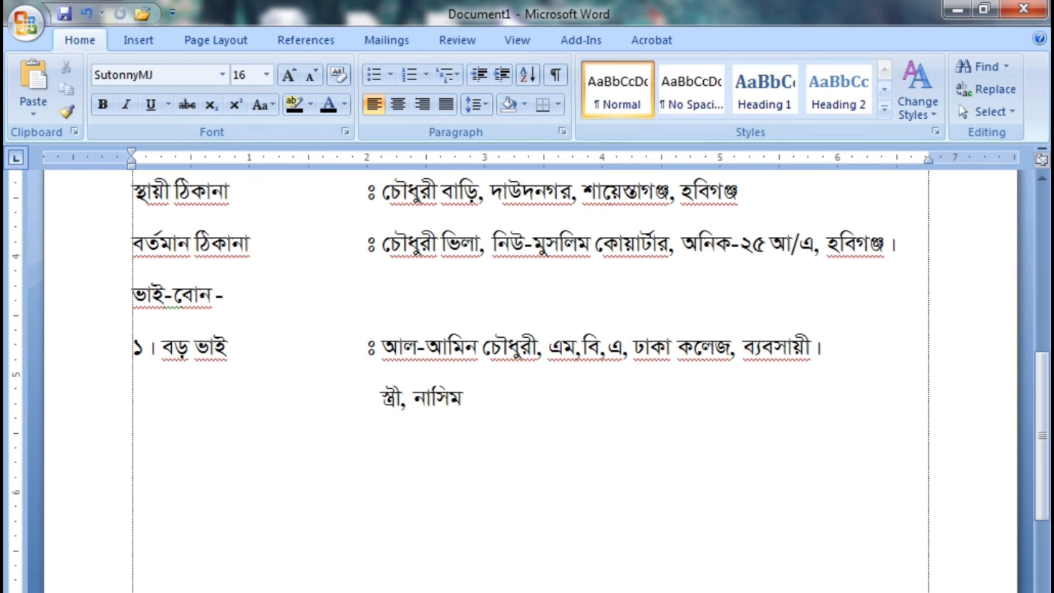
type("বিএ,")
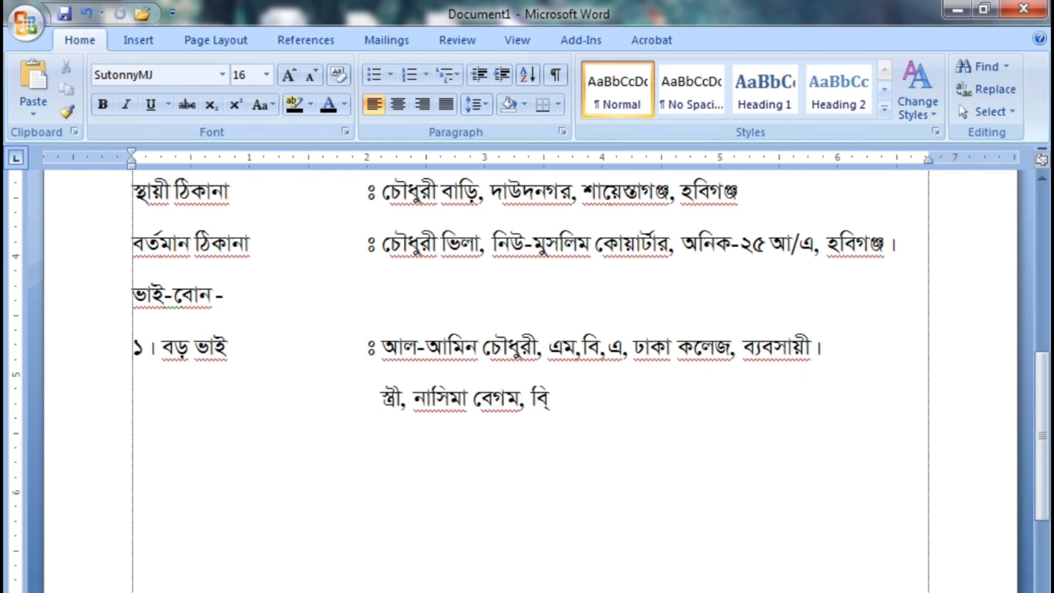
type(" বৃন্দাবন সর")
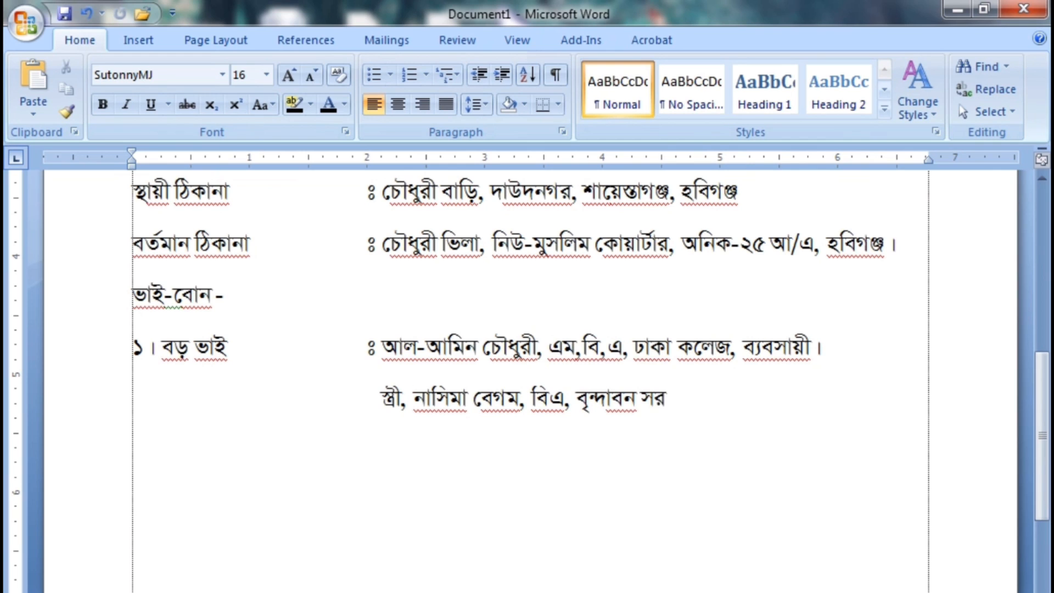
type("কারি কলেজ,")
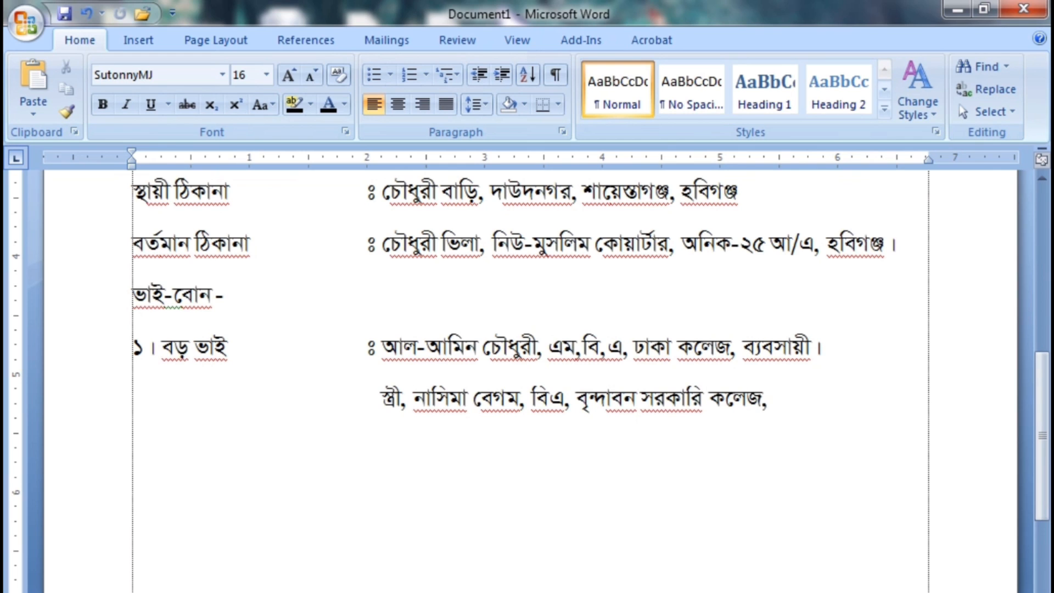
type(" হবিগঞ্জ।")
Add the line "২। মেঝো ভাই" with the tab-aligned "ঃ", the middle brother's full name and "বিএ, ব্যবসায়ী।"
key("Return")
type("২।")
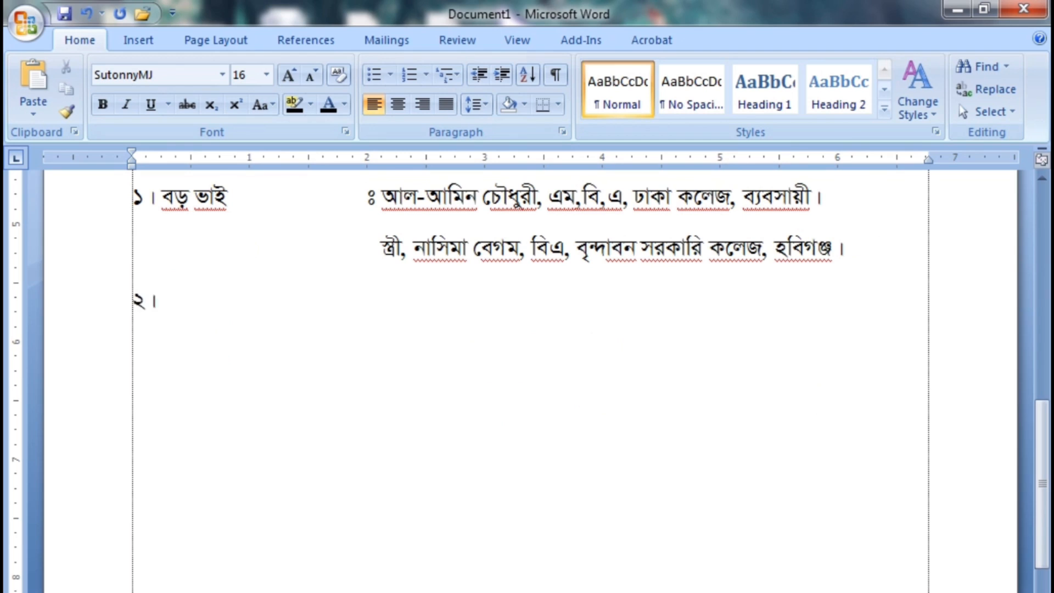
type(" েমঝো ভাই")
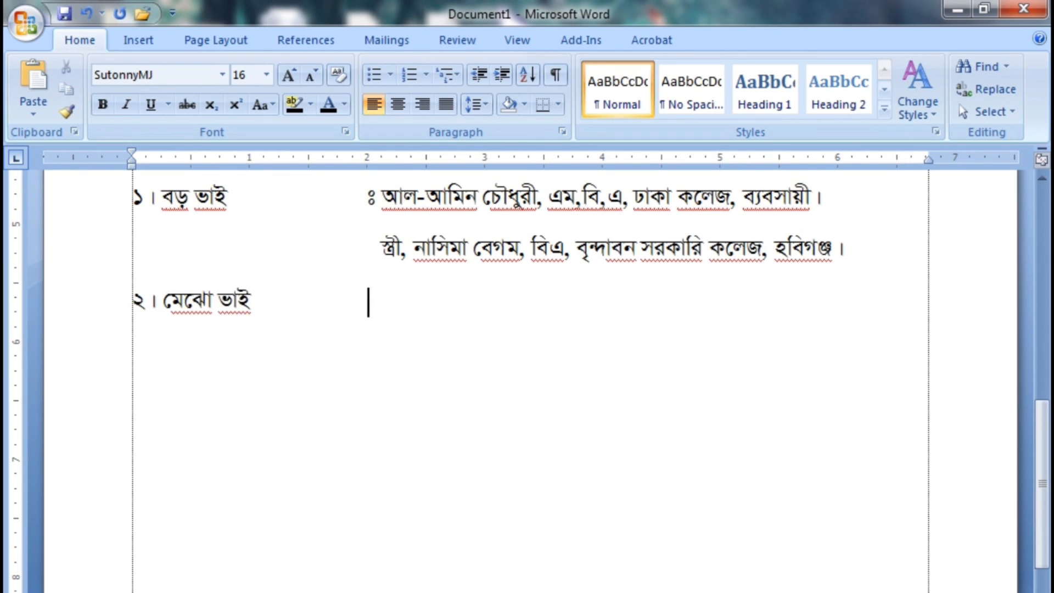
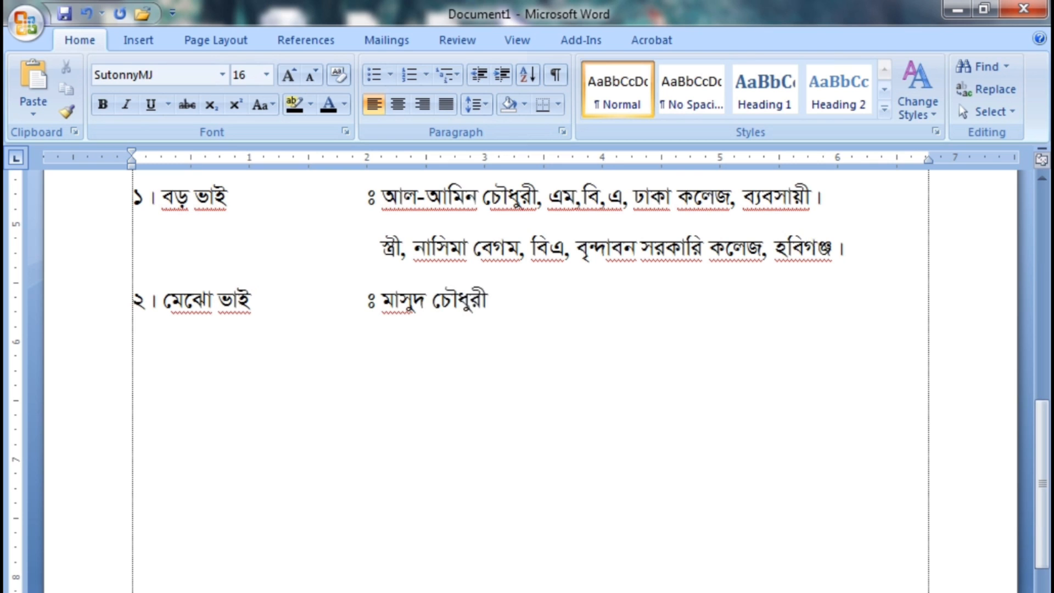
type(", বিএ")
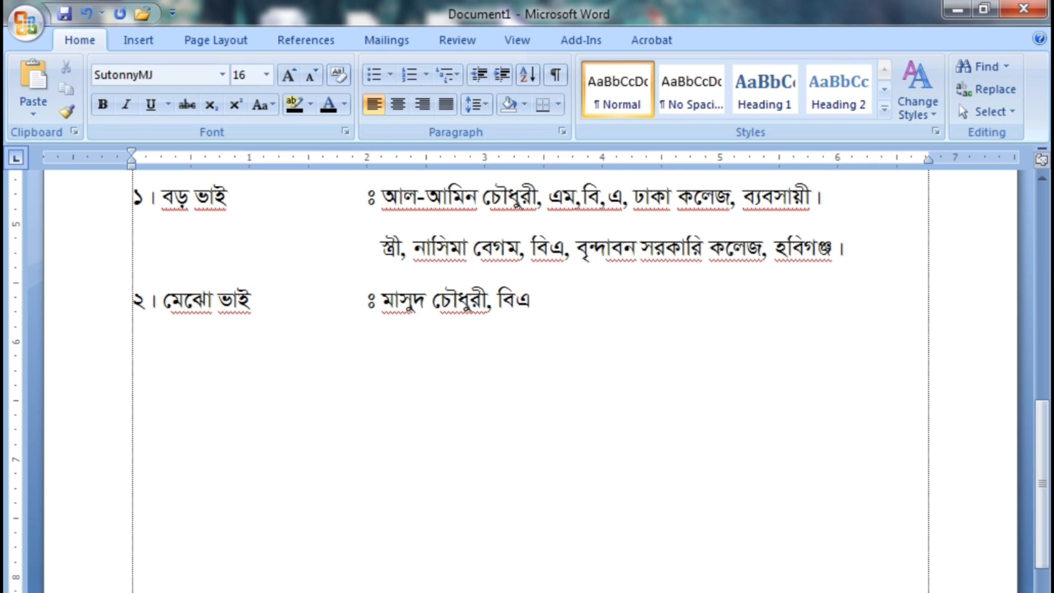
type(", ব্যবসা")
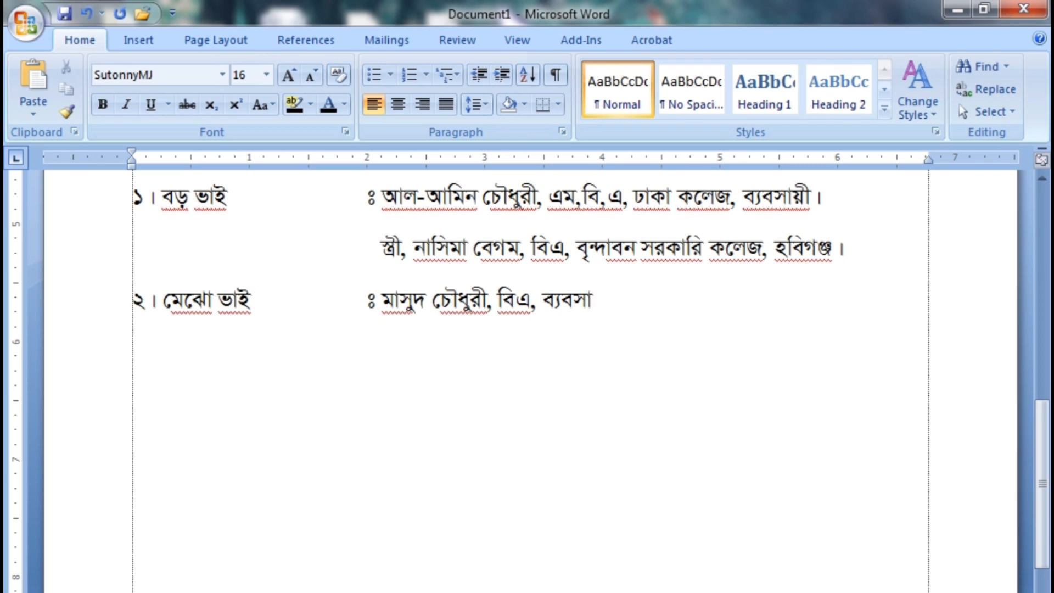
type("য়ী।")
Add the line "৩। পাত্রী নিজ" with the tab-aligned "ঃ" and the bride's full name
key("Return")
type("৩। ")
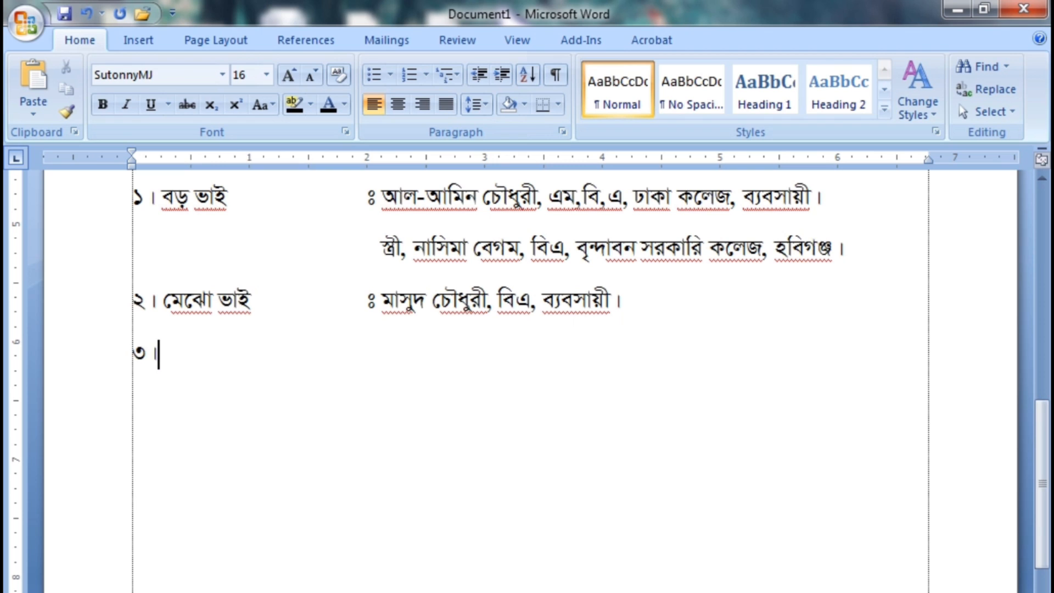
type("পাত্রী নিজ")
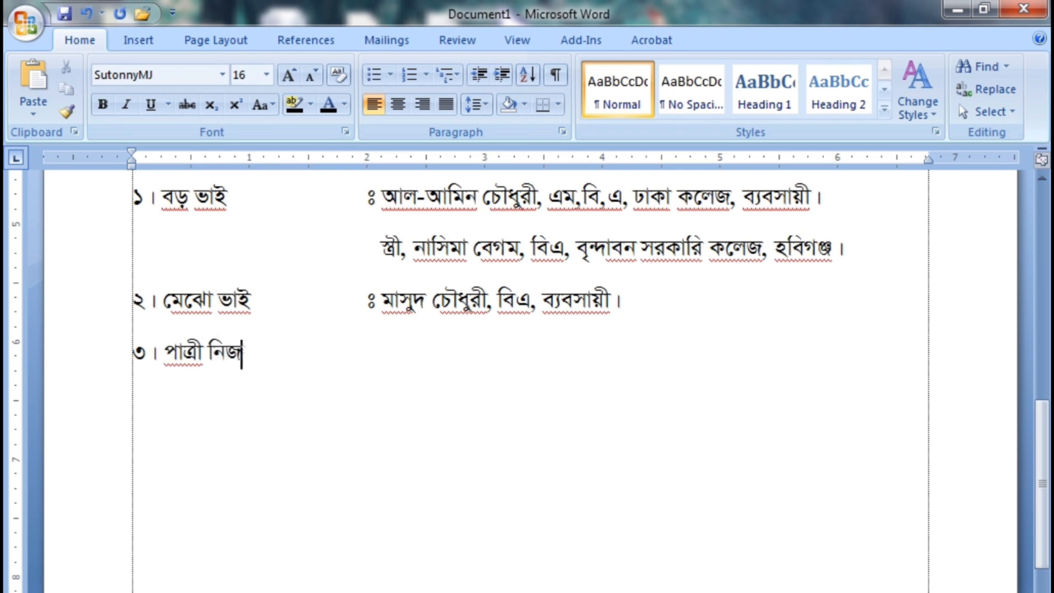
key("Tab")
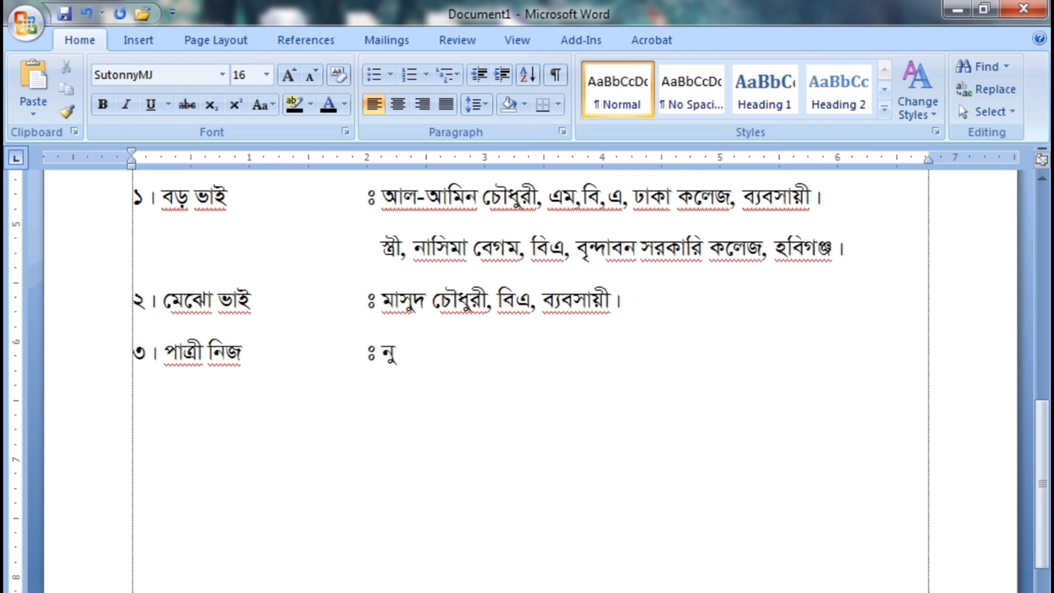
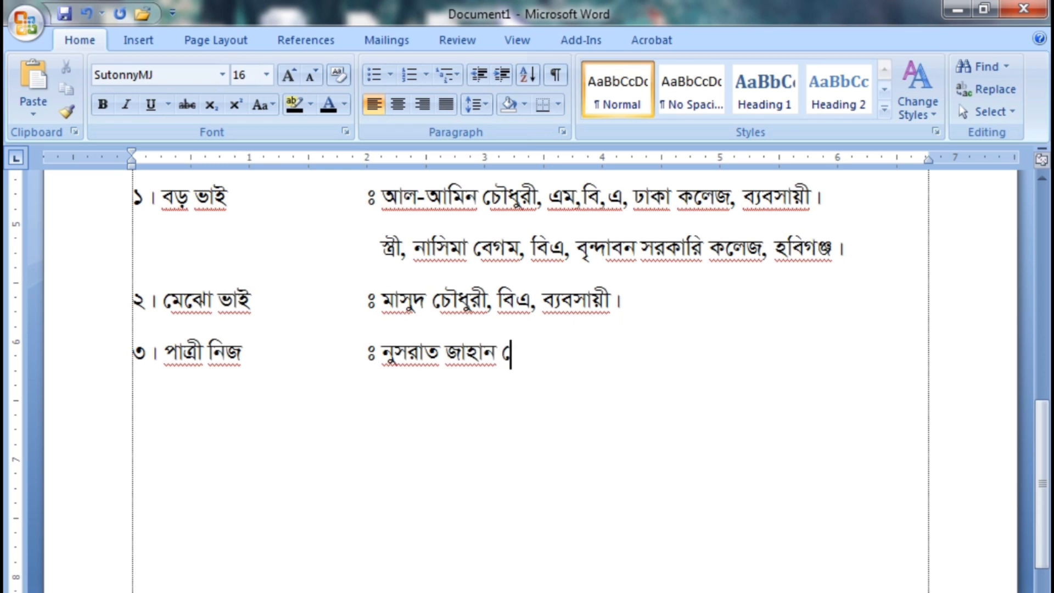
Add the line "৪। ছোট ভাই" with the tab-aligned "ঃ", the younger brother's full name and "বিএ, অধ্যয়নরত, বৃন্দাবন সরকারি কলেজ, হবিগঞ্জ।"
key("Return")
type("৪")
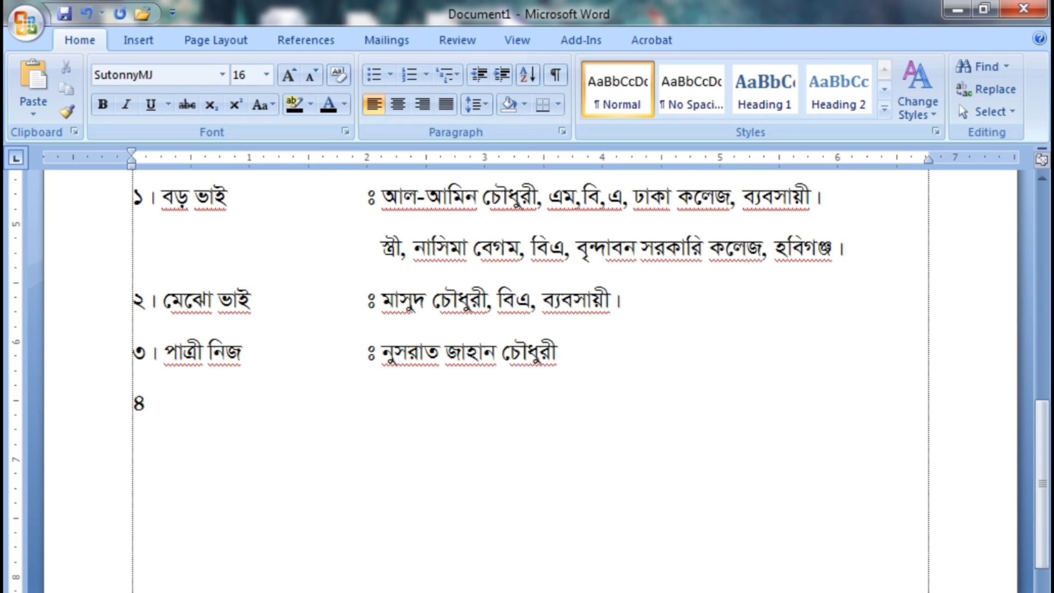
type(" । ছোট ভাই")
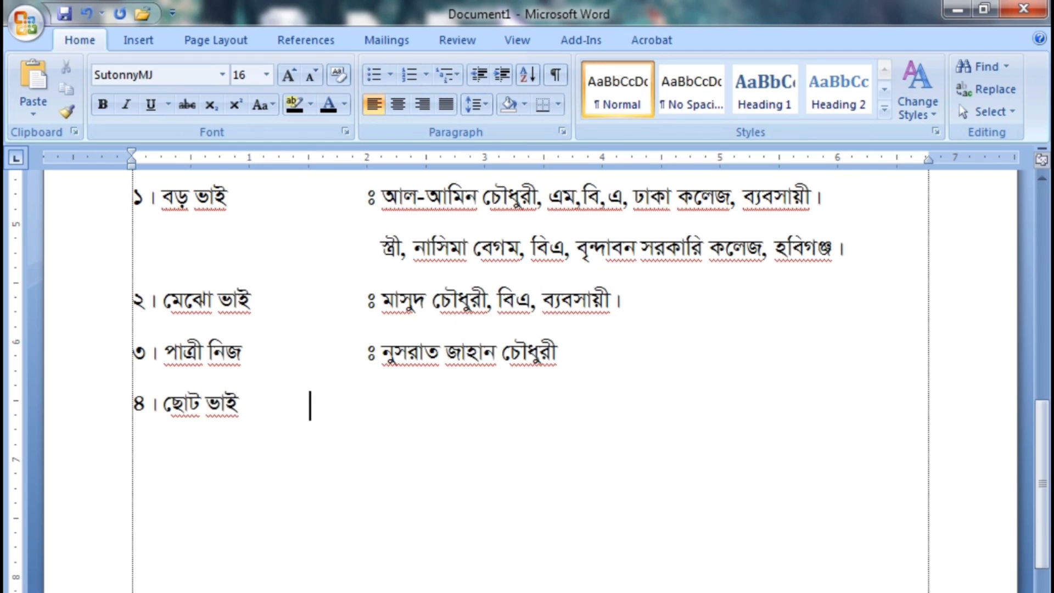
key("Tab")
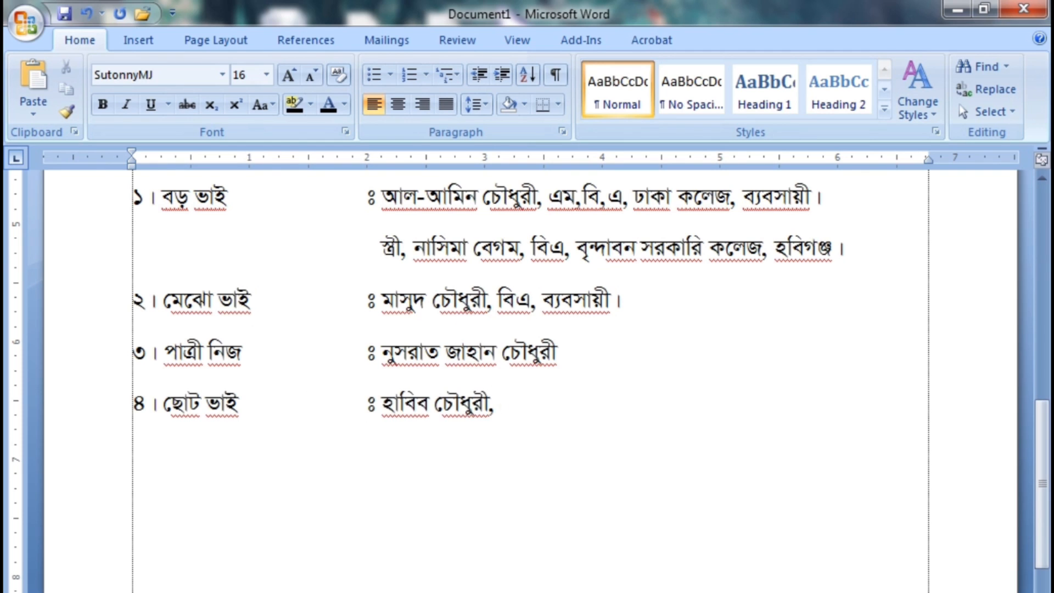
type(" বিএ, অধ্যযয়নরত, বৃন্দা")
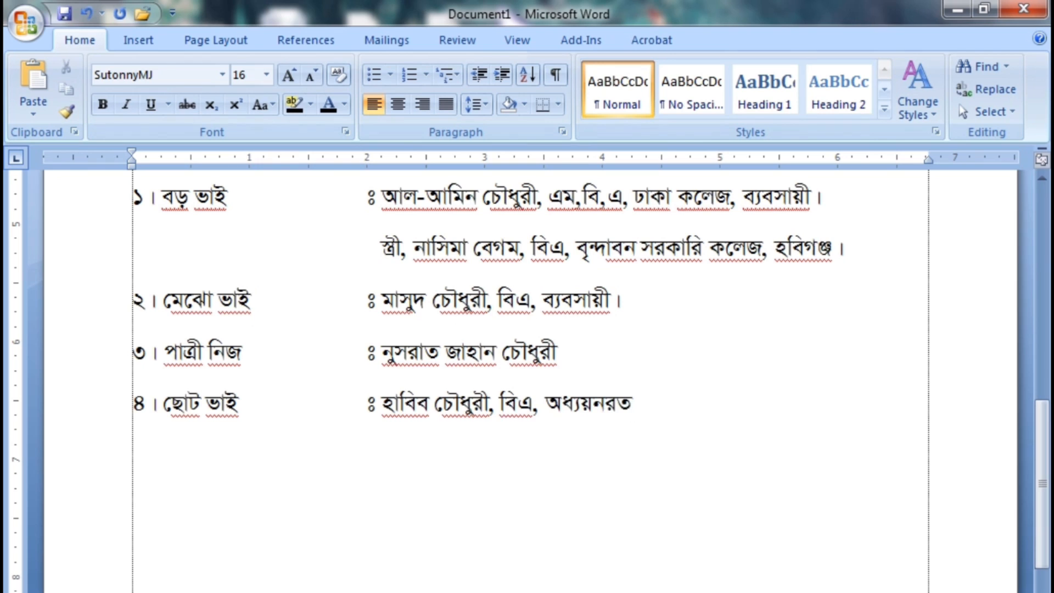
type("বন সরকারি ক")
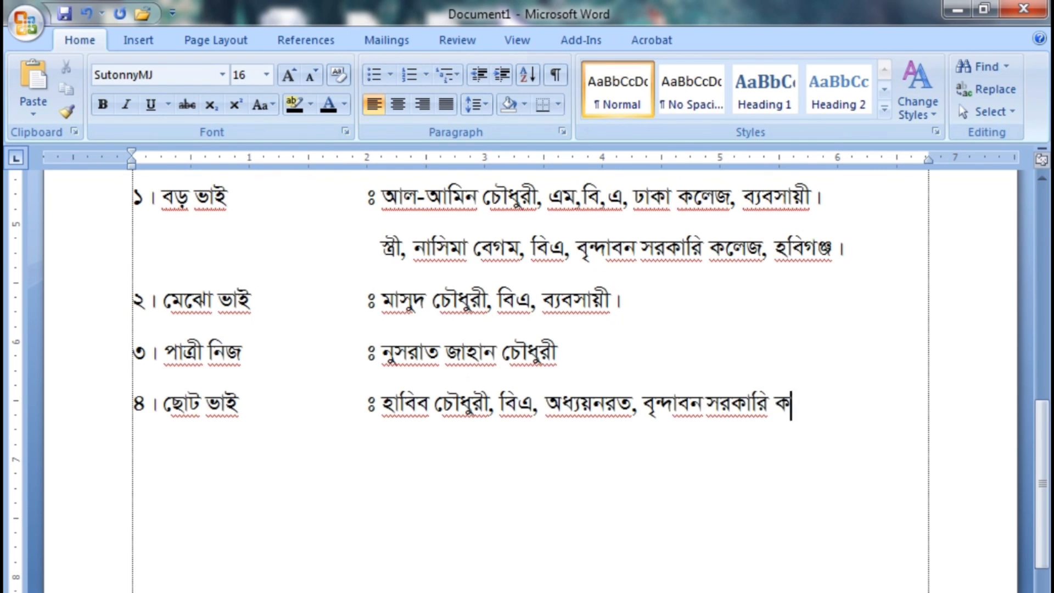
type("লেজ, হবিগঞ্জ ।")
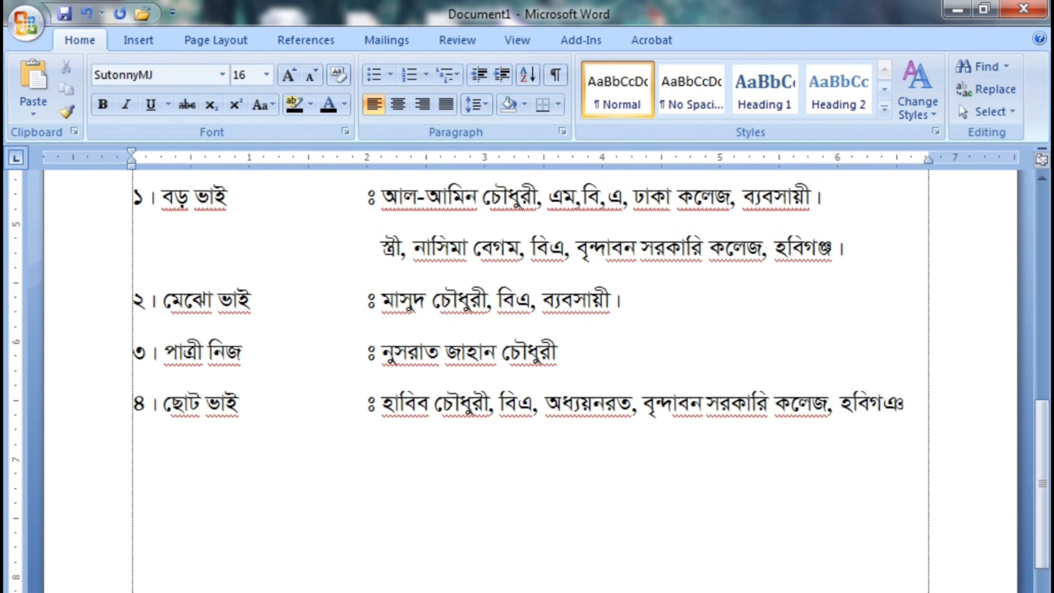
Add the grandparents subheading "দাদা-দাদী -" on a new line below the younger brother's entry
key("Return")
scroll(470, 412, "down", 3)
type("দাদ")
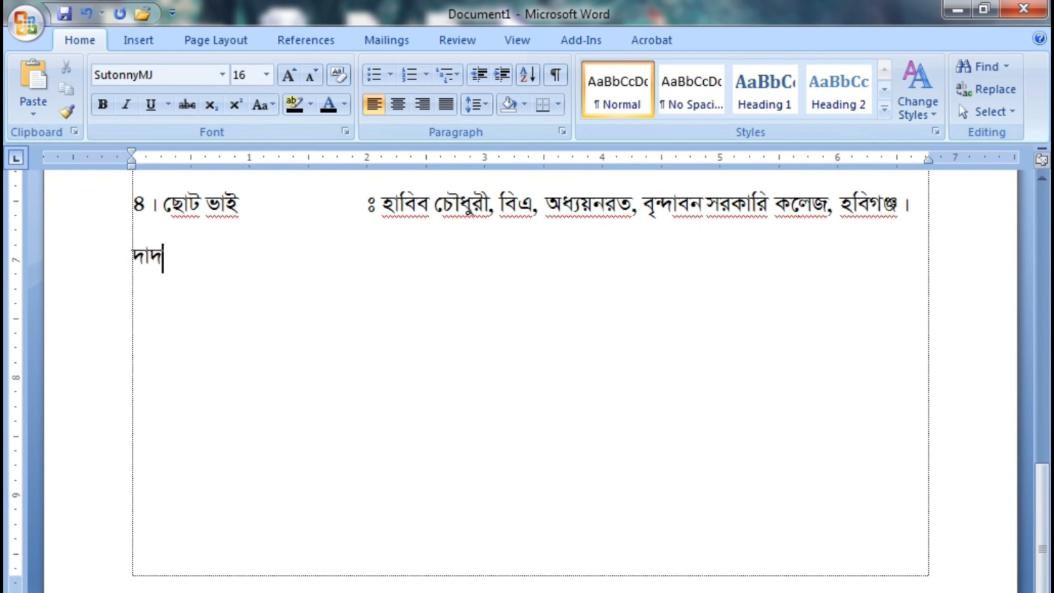
type("া-দাদী")
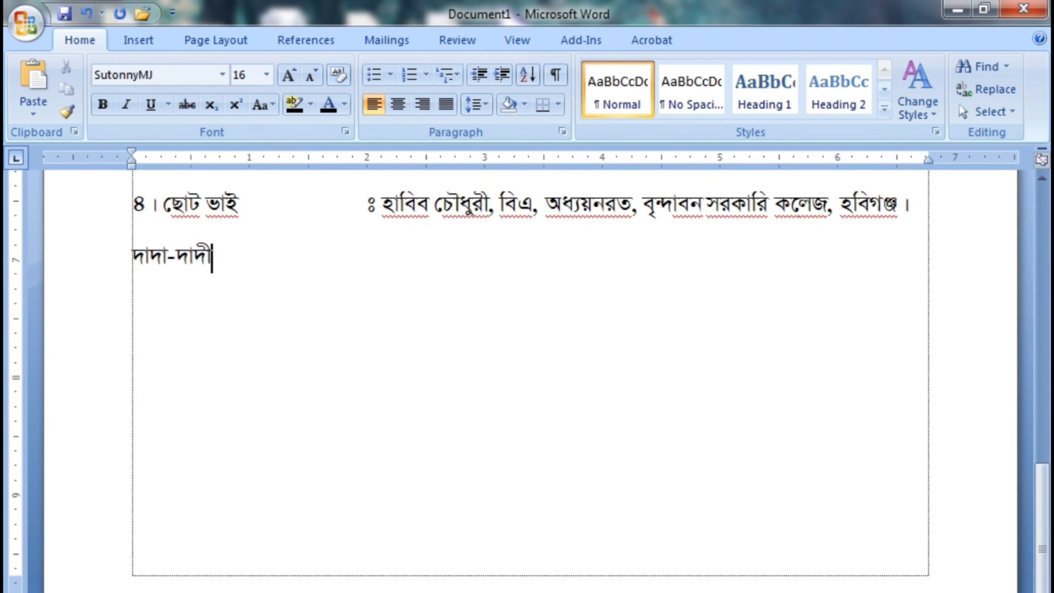
type(" -")
Add the line "দাদা" with the tab-aligned "ঃ", the grandfather's full name and "বিএ, ফরেষ্টার, বন বিভাগ (অবঃ)।"
key("Return")
type("দাদা")
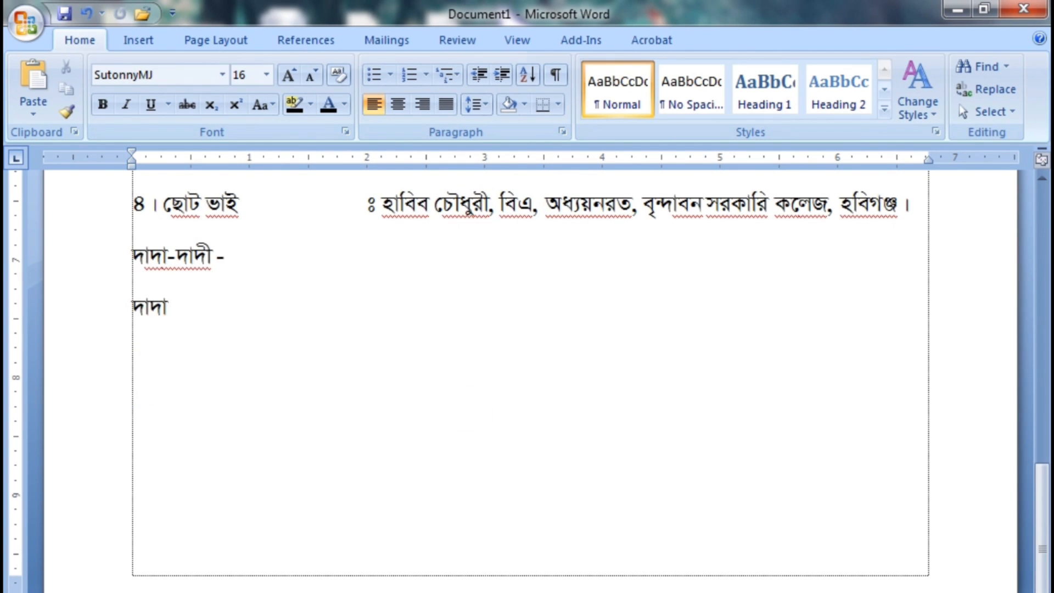
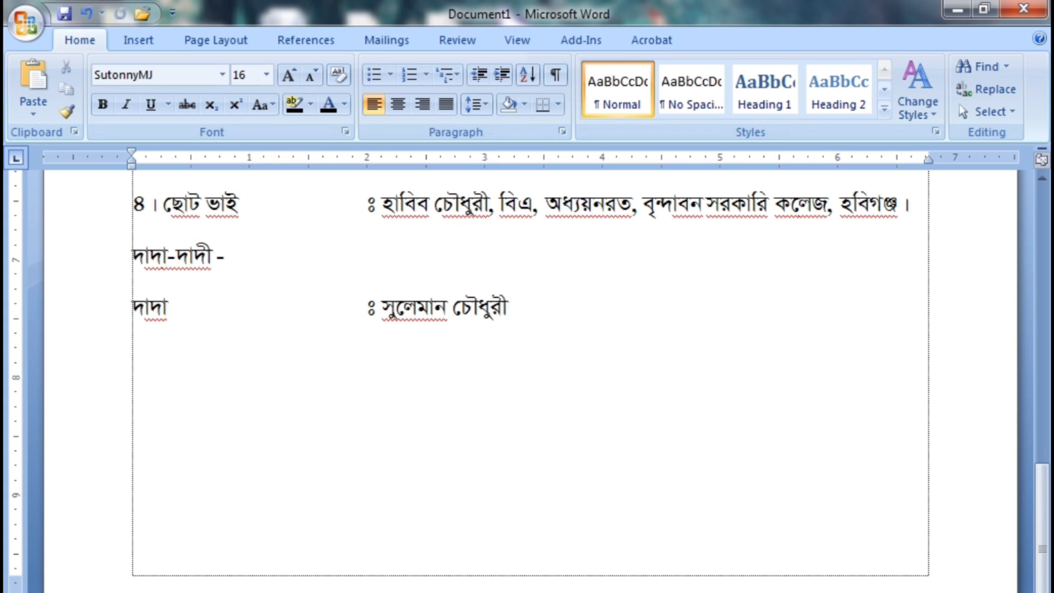
type(", বিএ, ")
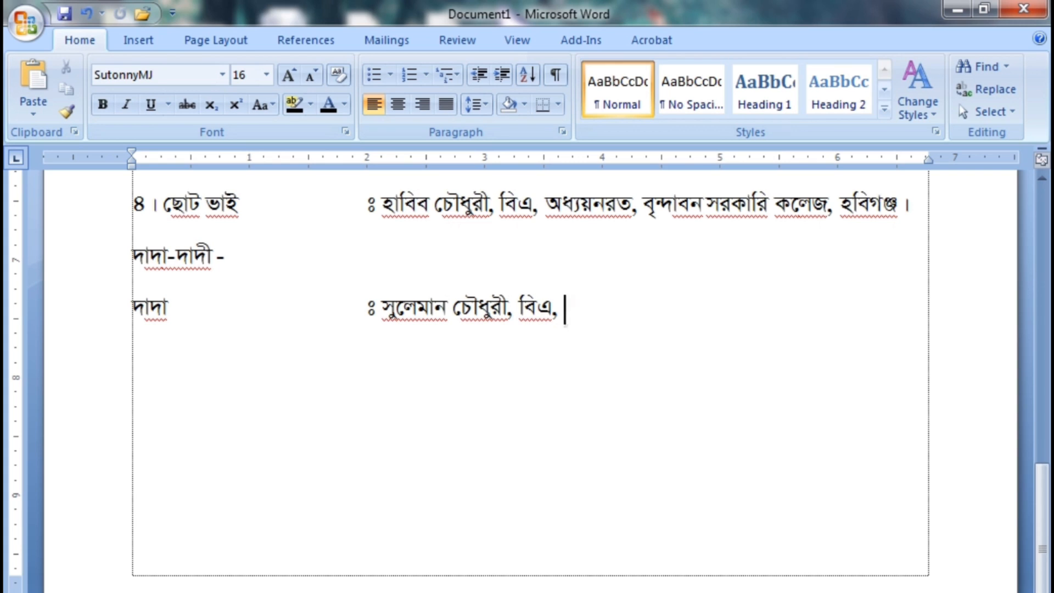
type("ফরেষ্টার, বন ি")
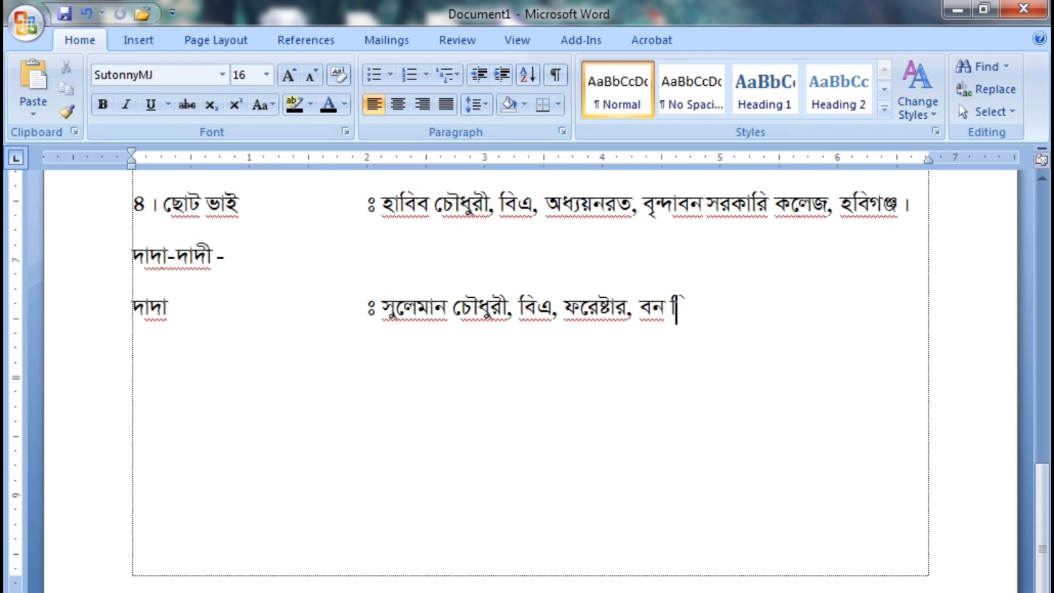
type("বভাগ (অ")
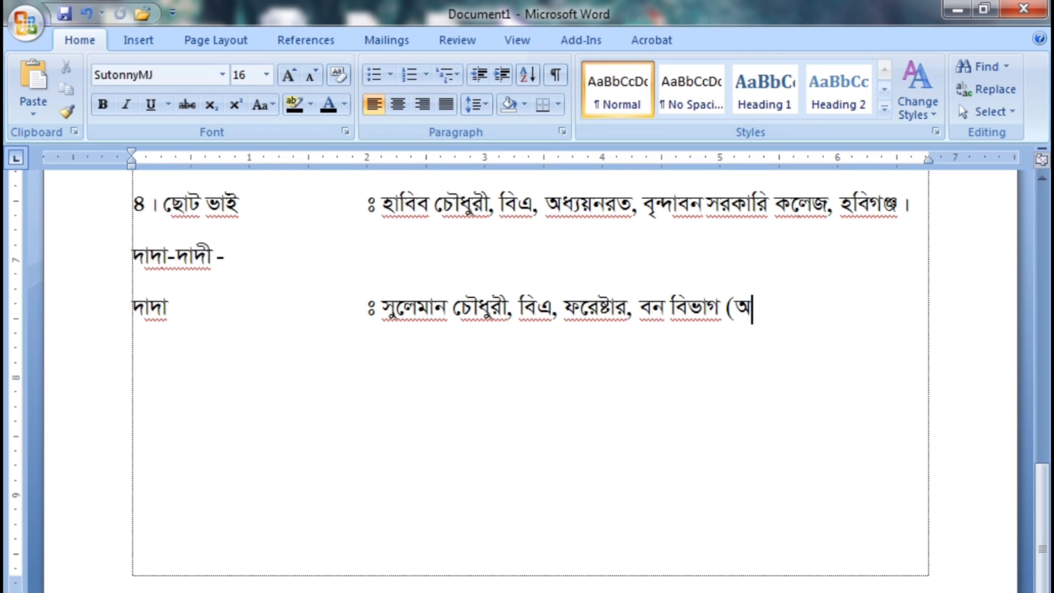
type("বঃ) ।")
Add the line "দাদী" with the tab-aligned "ঃ", the grandmother's full name and "এইচ,এস,সি, গৃহিনী।"
key("Return")
type("দাদ")
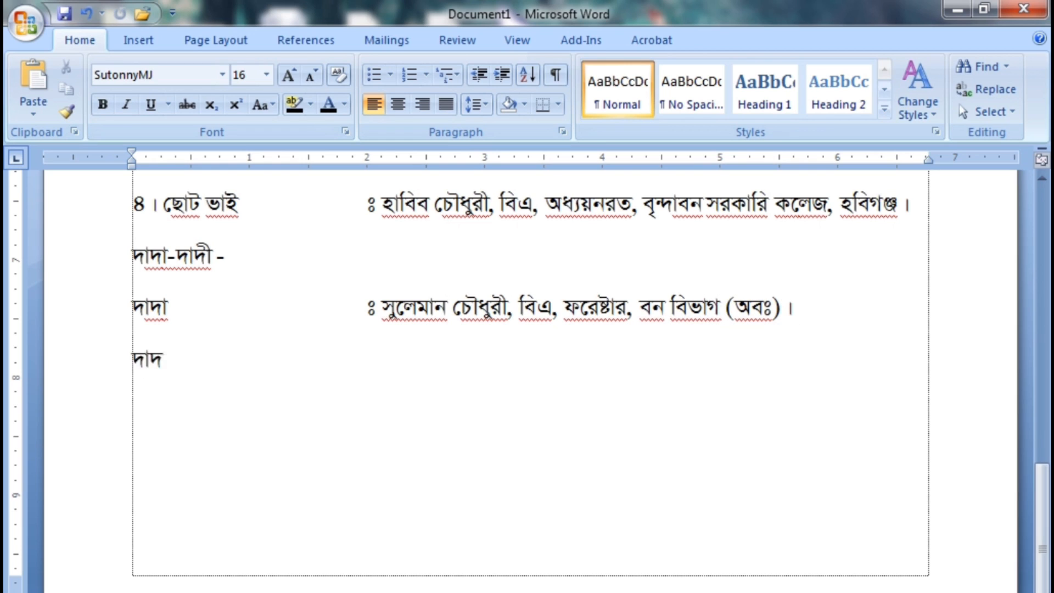
type("ী")
key("Tab")
key("Tab")
key("Tab")
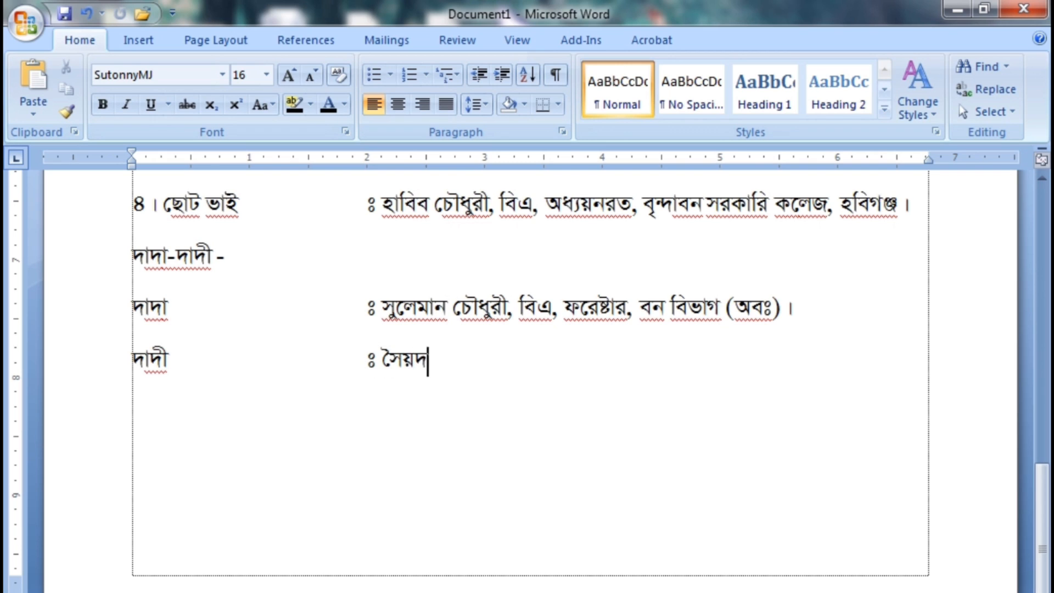
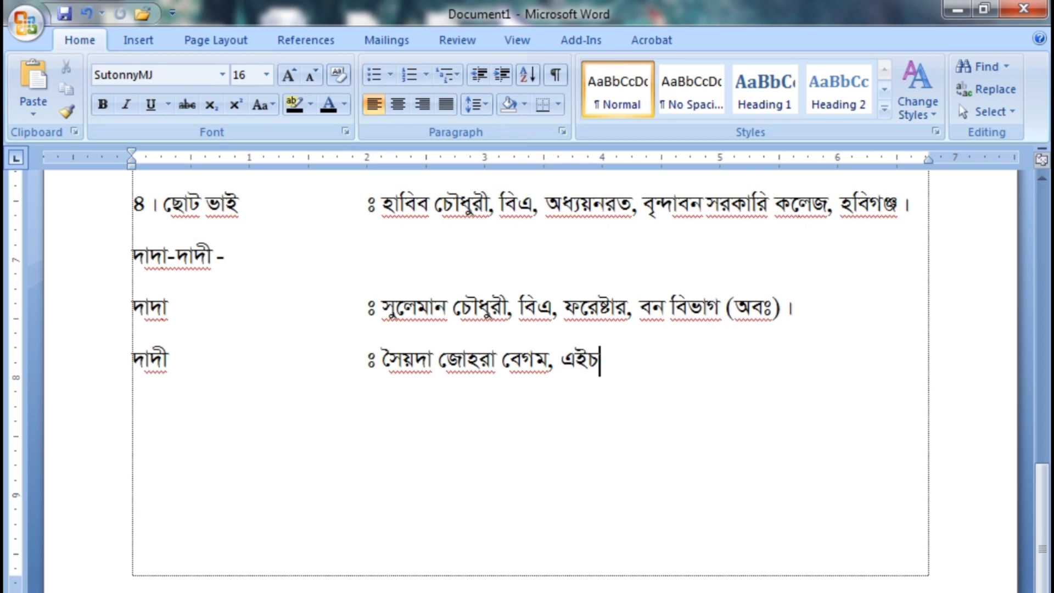
type(",এস,িসি")
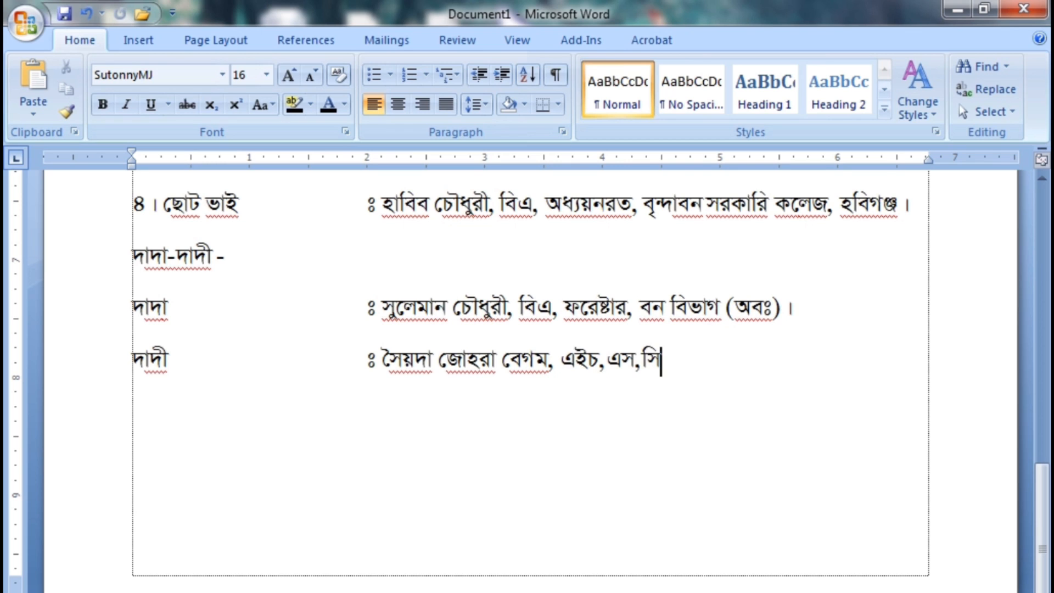
type(", গৃহিনী।")
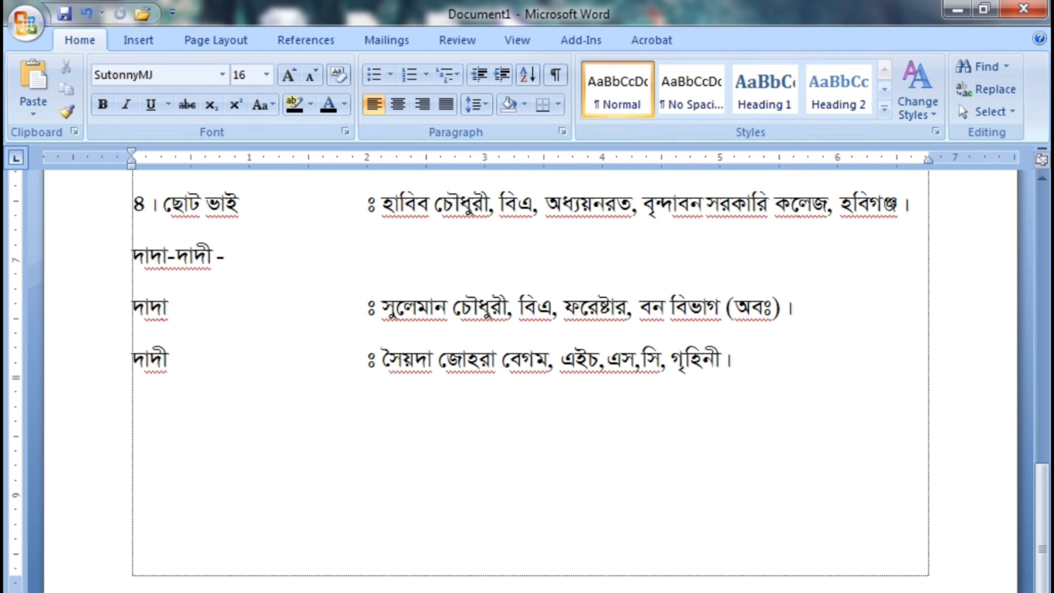
Add the subheading "বাবা-চাচা-ফুফু -" on a new line below the grandmother's entry
key("Return")
type("বাবা-চাচা")
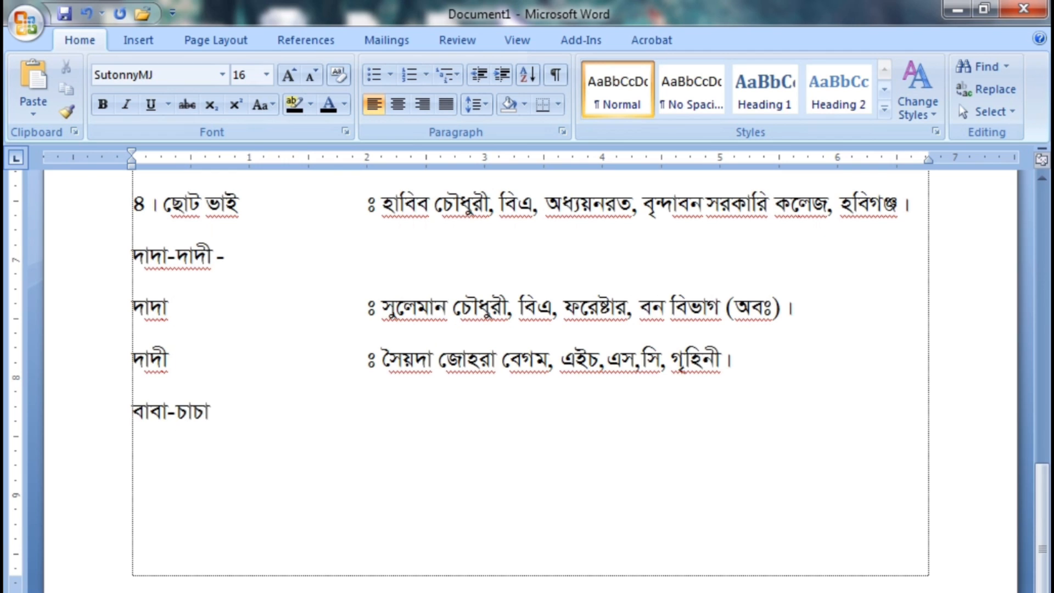
type("-ফুফু -")
key("BackSpace")
key("BackSpace")
Add the line "১। বড় চাচা" with the tab-aligned "ঃ", the elder uncle's full name and "এম,এ, স্বপরিবারে আমেরিকা প্রবাসী।"
type("১ । বড় চাচা")
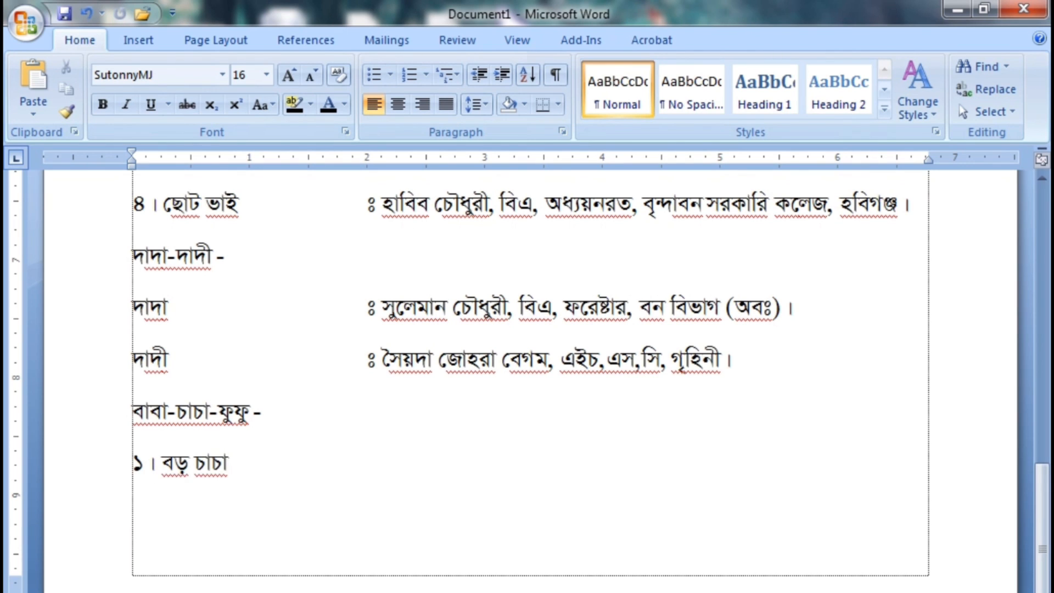
key("Tab")
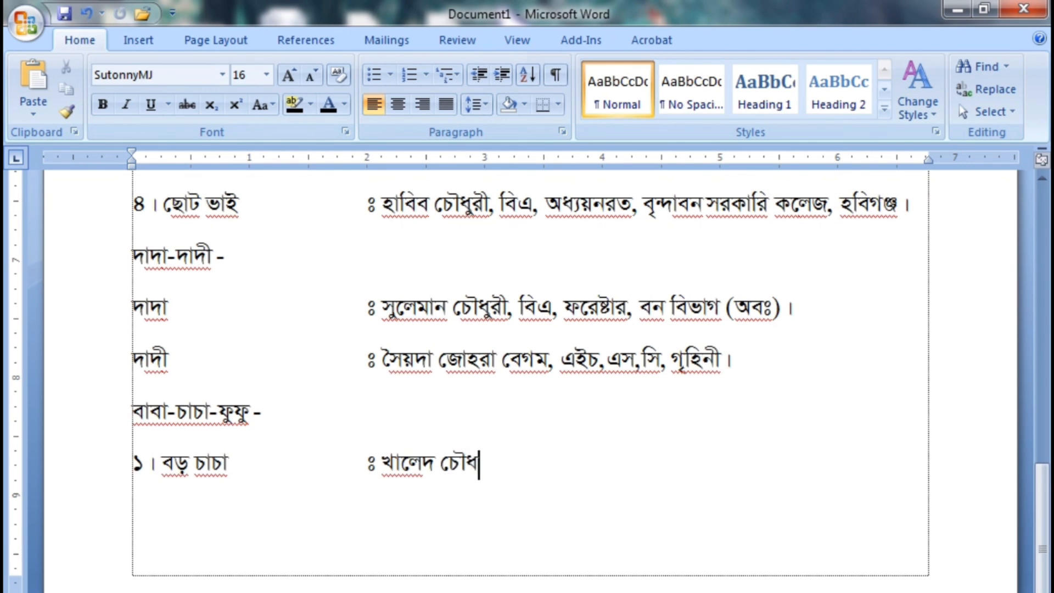
type("ম,এ")
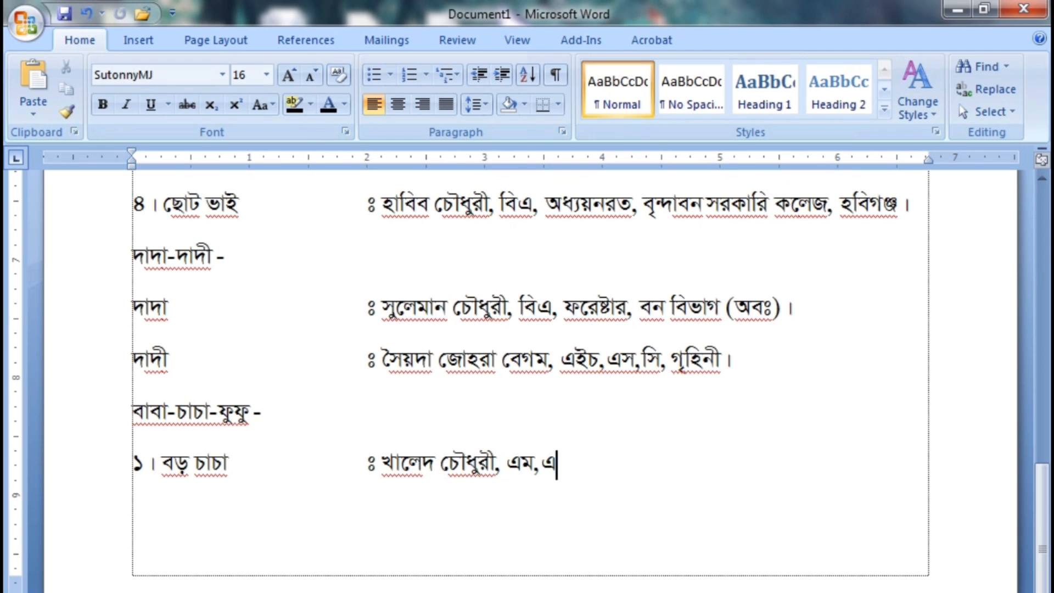
type(", স্বপরিবারে আমেরিকা প্রবাসী ।")
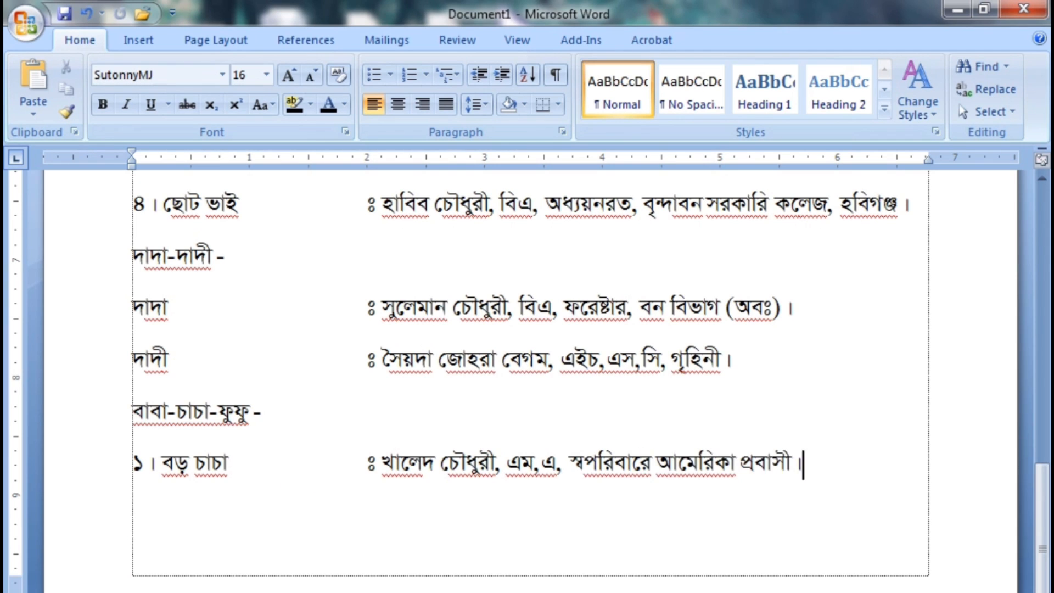
Add the line "২। ছোট চাচা" with the tab-aligned "ঃ", the younger uncle's full name and "বি,এ, স্বপরিবারে ইংল্যান্ড প্রবাসী।"
key("Return")
type("২ । ছোট চাচা")
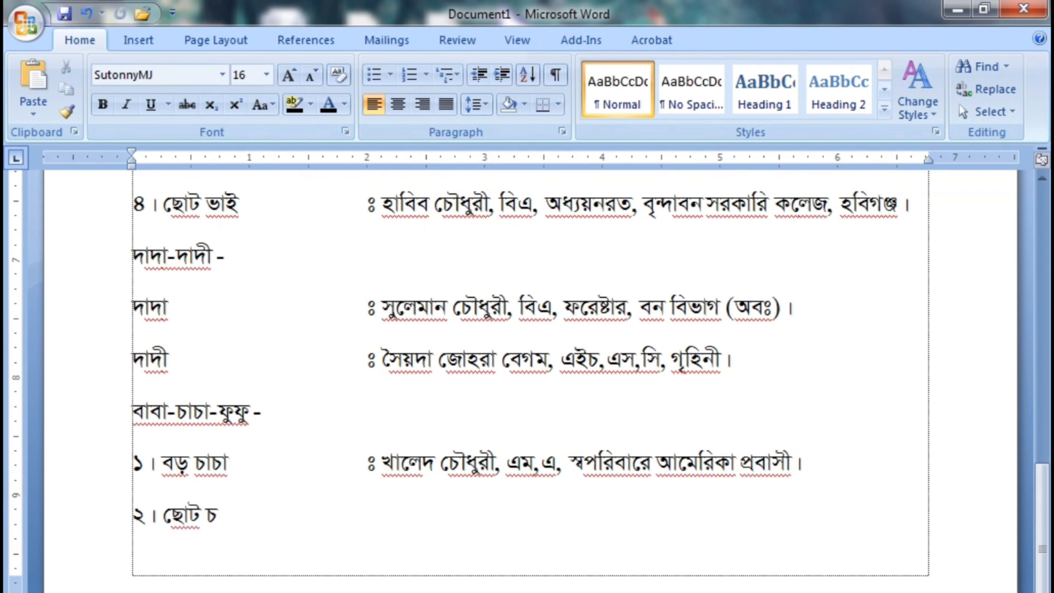
key("Tab")
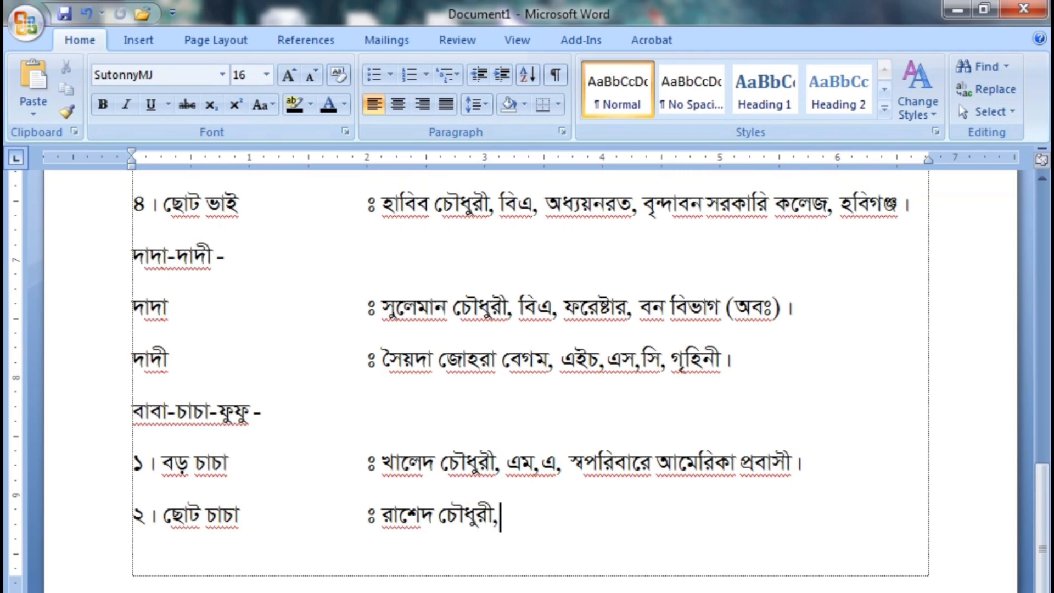
type(" বি,এ, স্বপরিবারে")
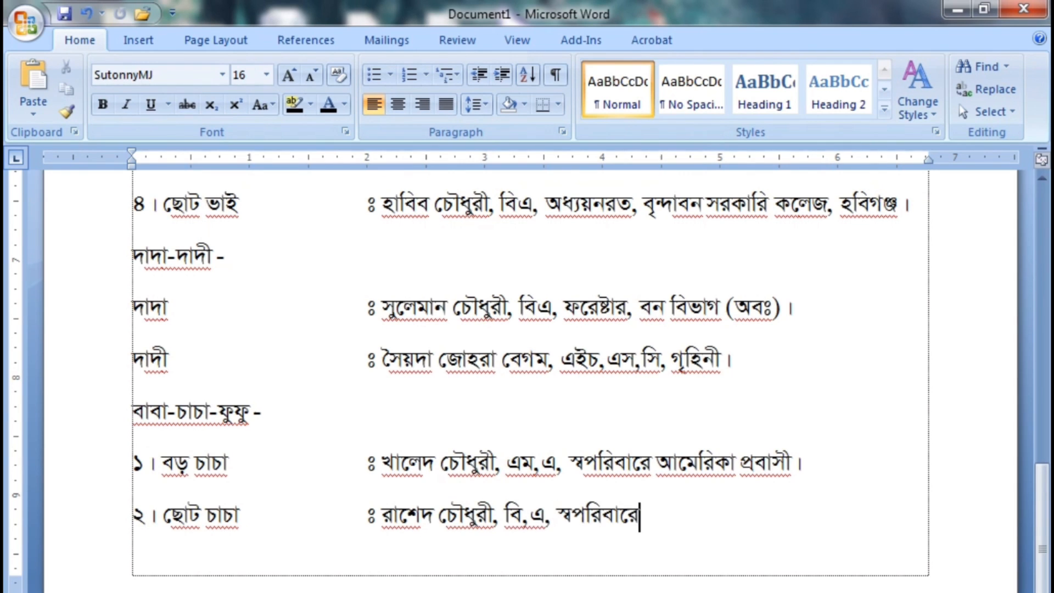
type(" ইংল্যান্ড প্রবাসী।")
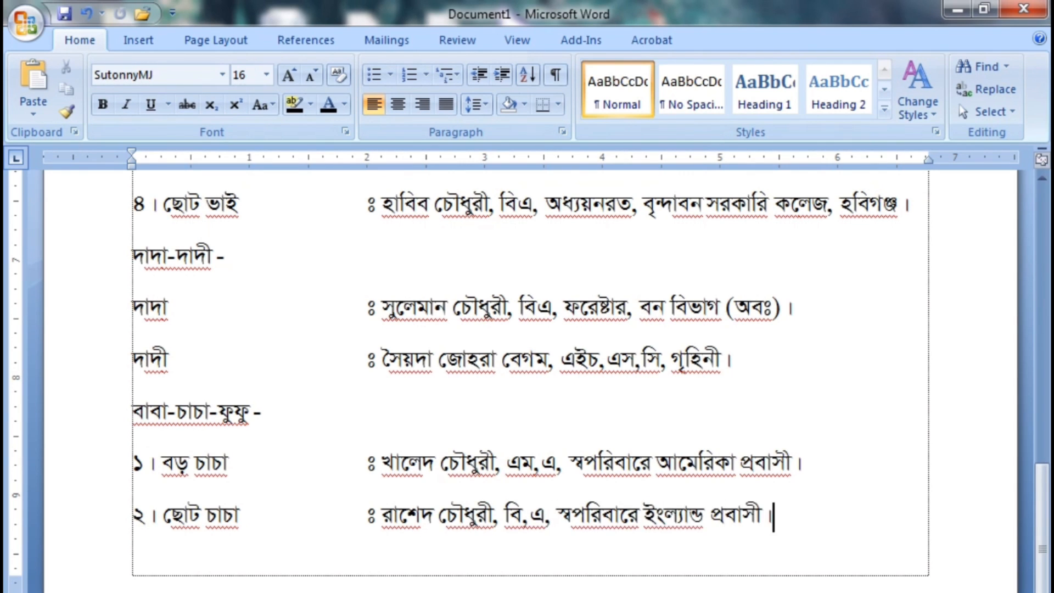
Add the line "৩। পাত্রীর পিতা" with the tab-aligned "ঃ" and the bride's father's full name
scroll(526, 329, "down", 3)
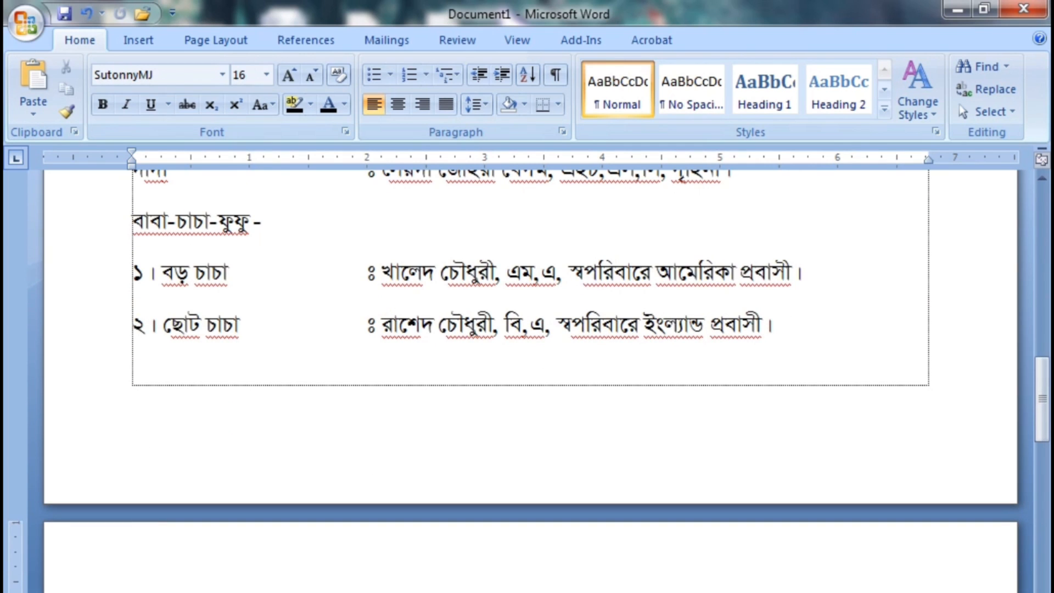
key("Return")
type("৩। পাত্রীর ")
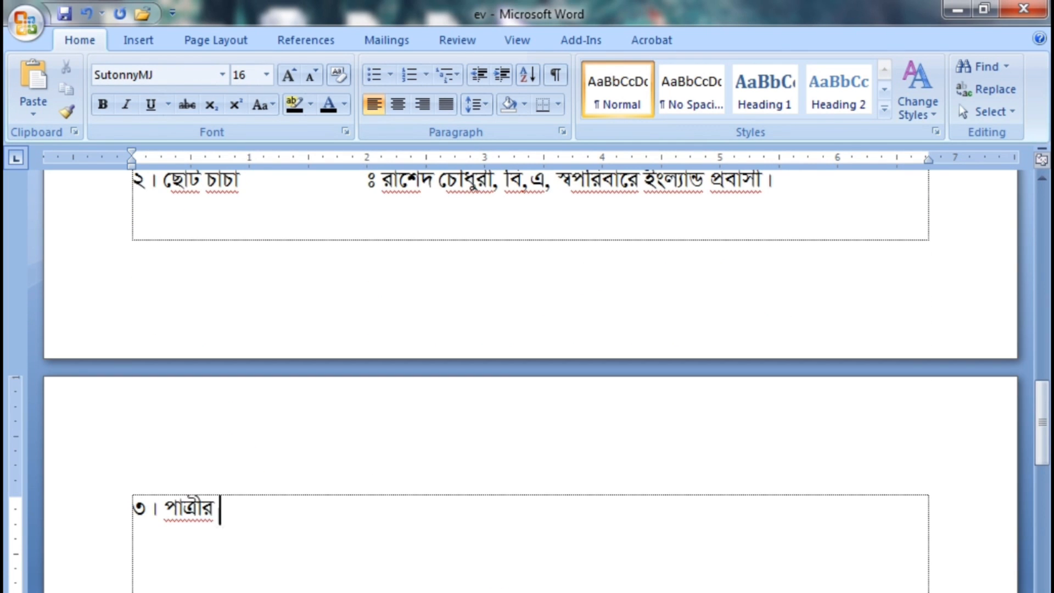
type("পিতা")
key("Tab")
key("Tab")
type("ঃ ")
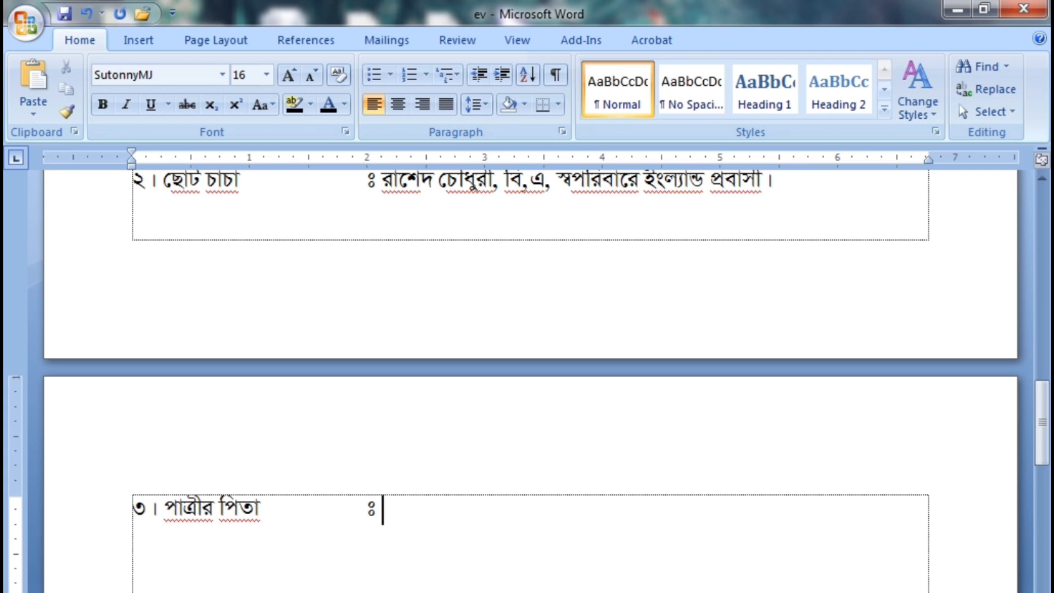
Add the line "৪। ফুফু" with the tab-aligned "ঃ", the aunt's full name and "এম,এ, স্বপরিবারে ইংল্যান্ড প্রবাসী।"
key("Return")
type("৪।")
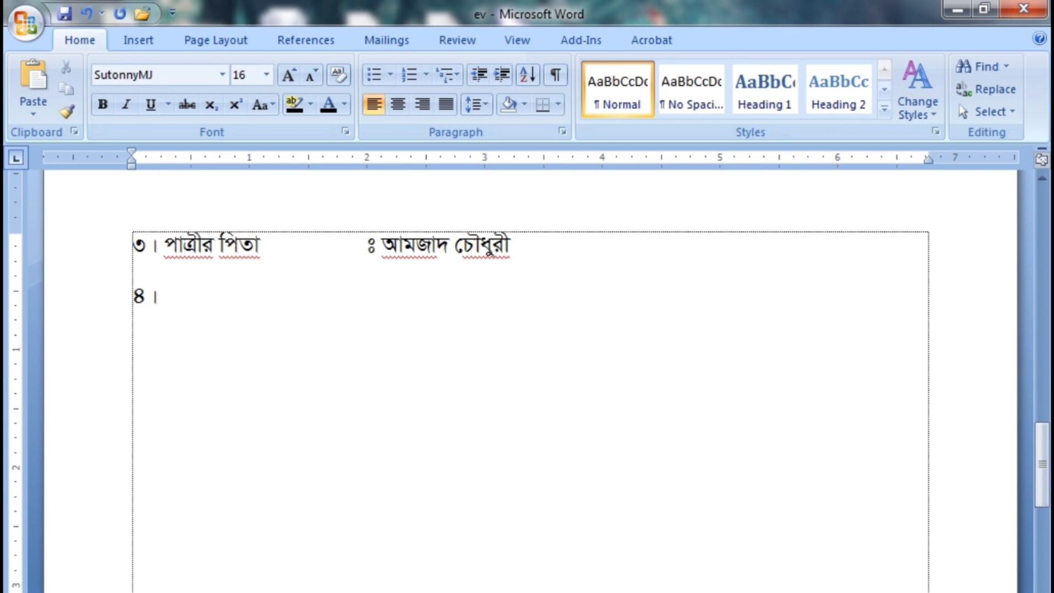
type(" ফুফু")
key("Tab")
key("Tab")
key("Tab")
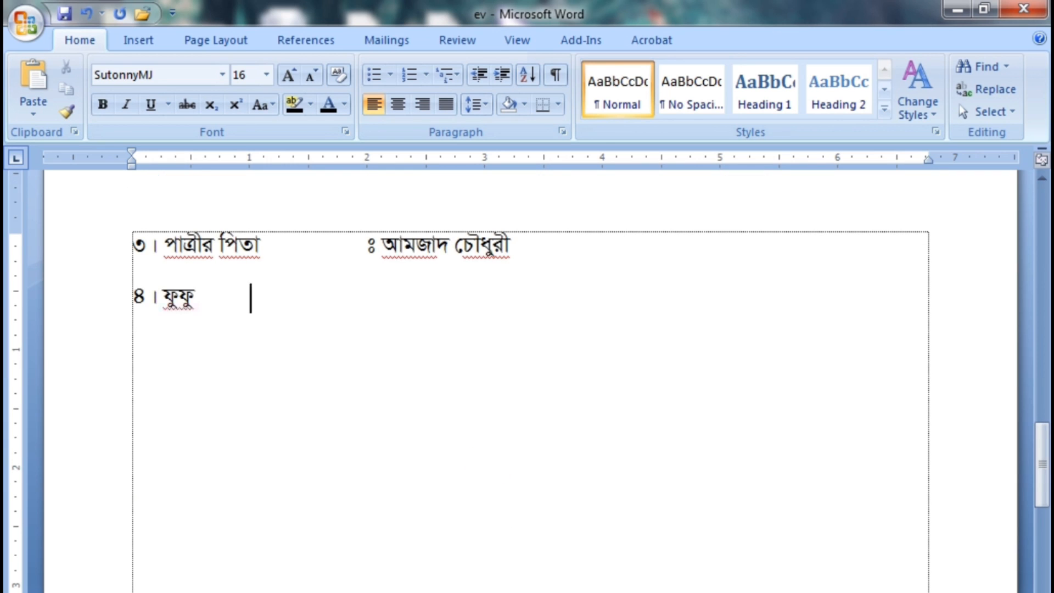
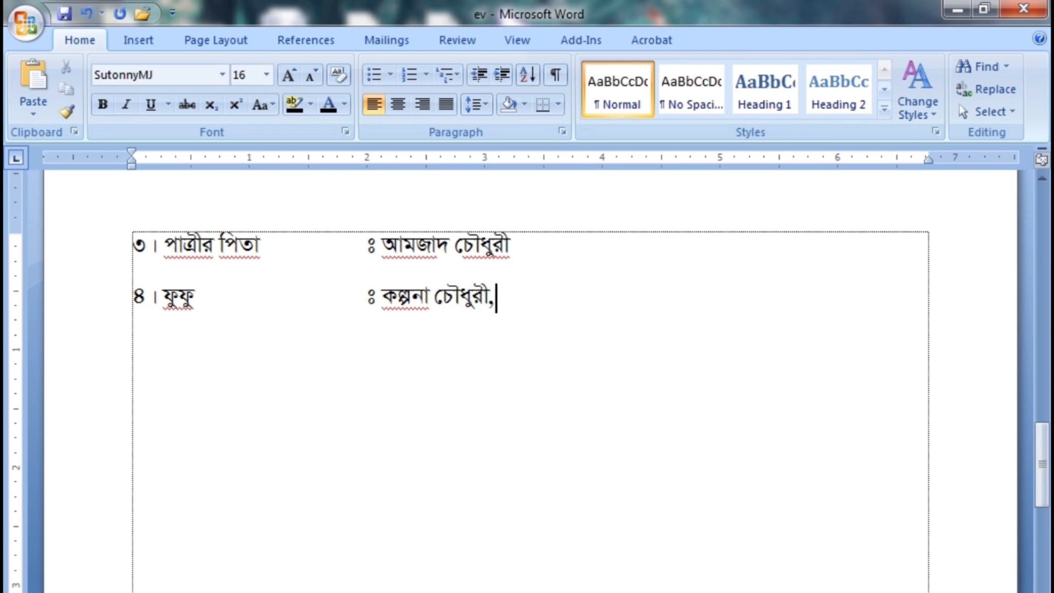
type(" এম,এ,")
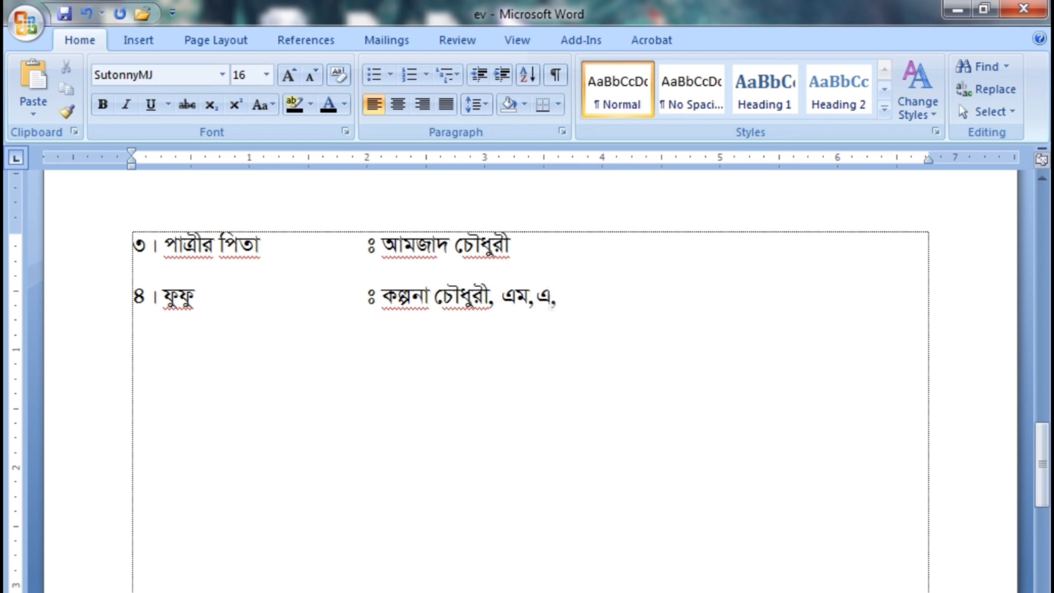
type(" স্বপরিবারে")
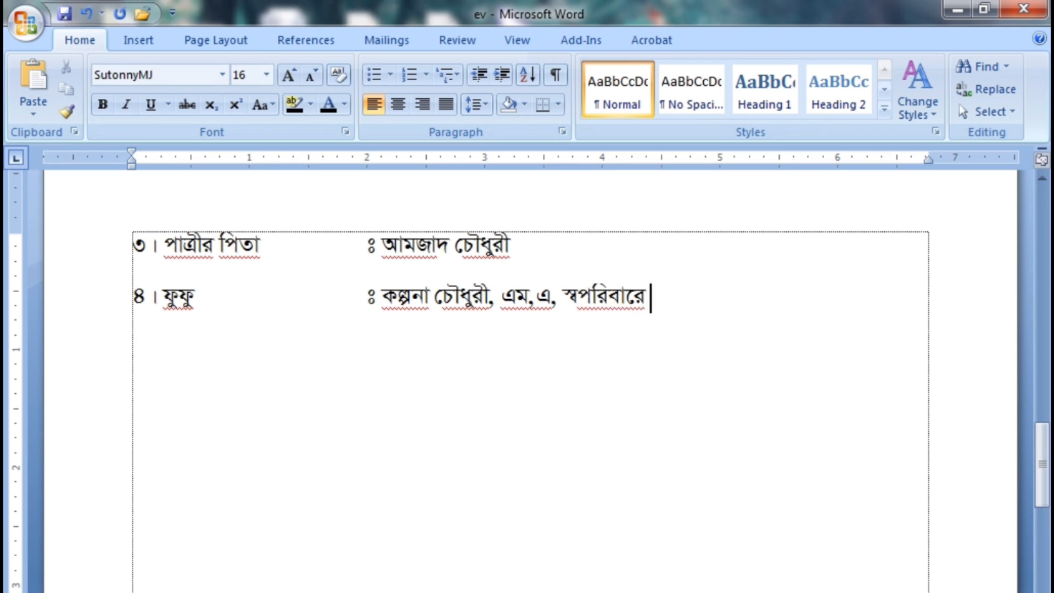
type(" ইংল্যান্ড")
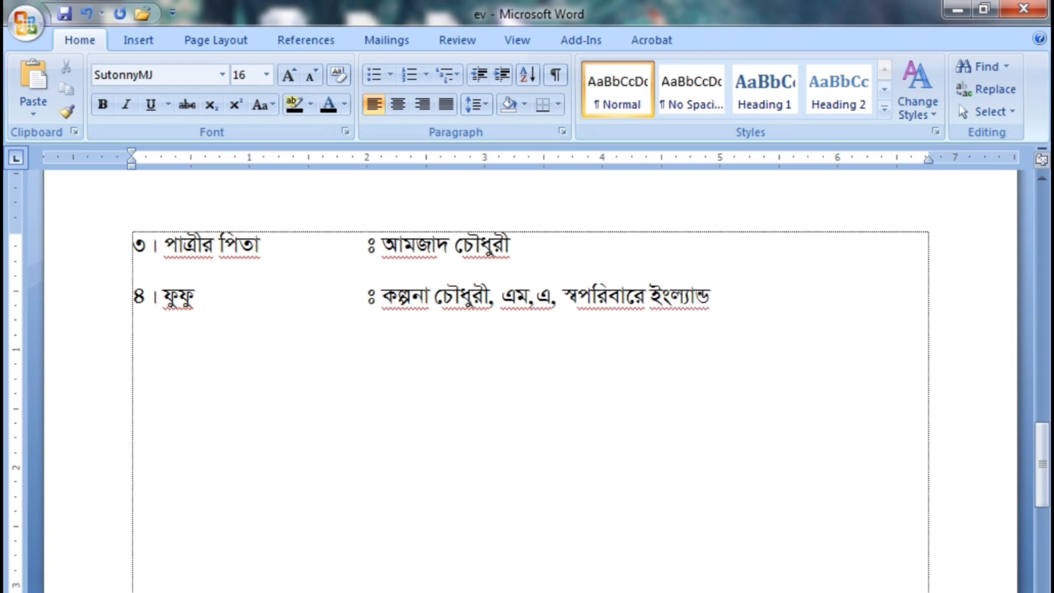
type(" প্রবাসী ।")
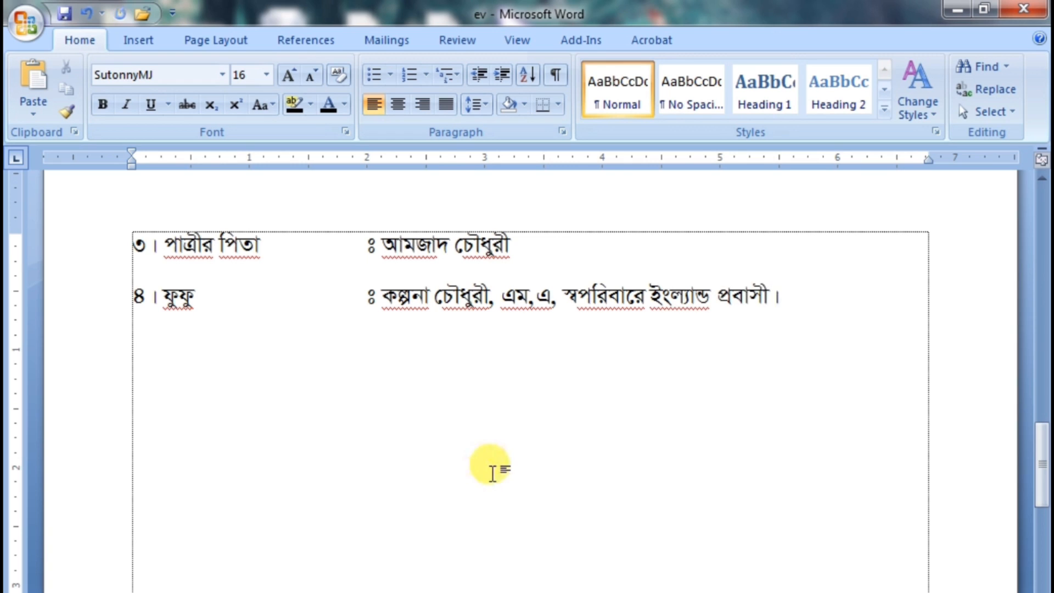
Add the subheading "নানা-নানী -" on a new line below the aunt's entry
key("Return")
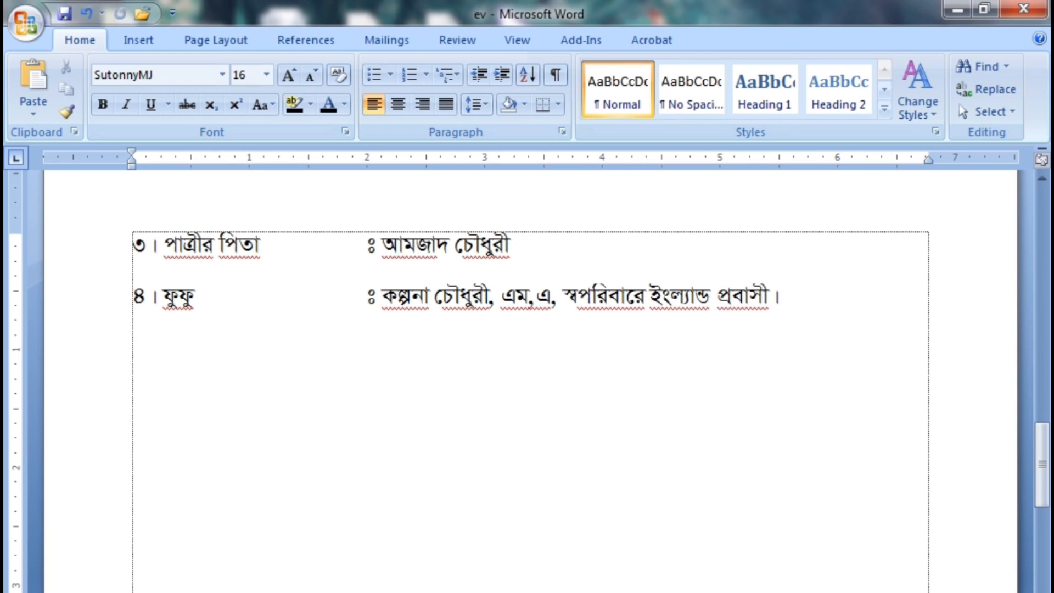
type("নানা-না")
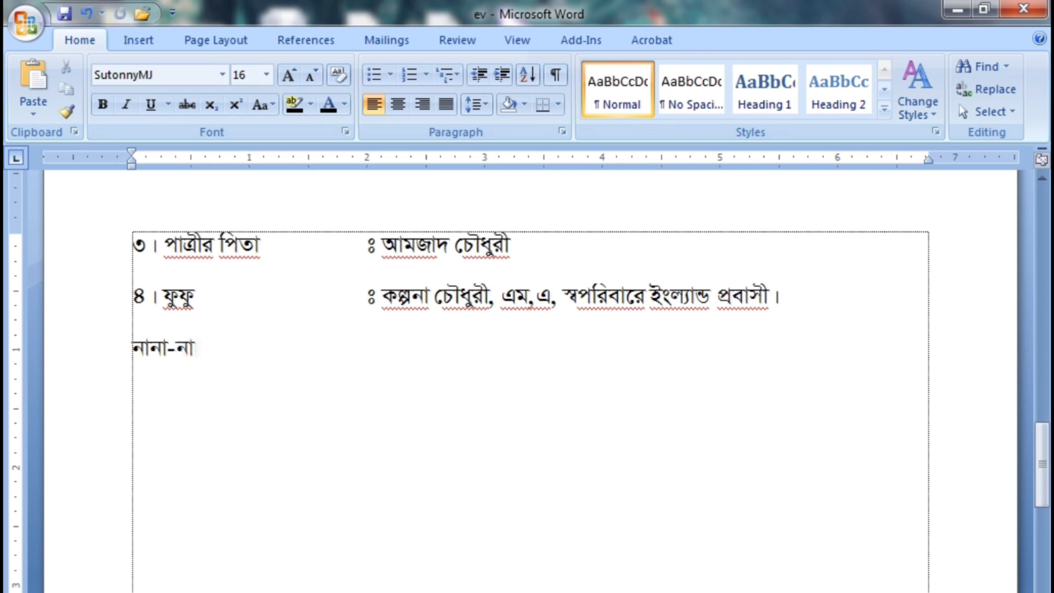
type("নী")
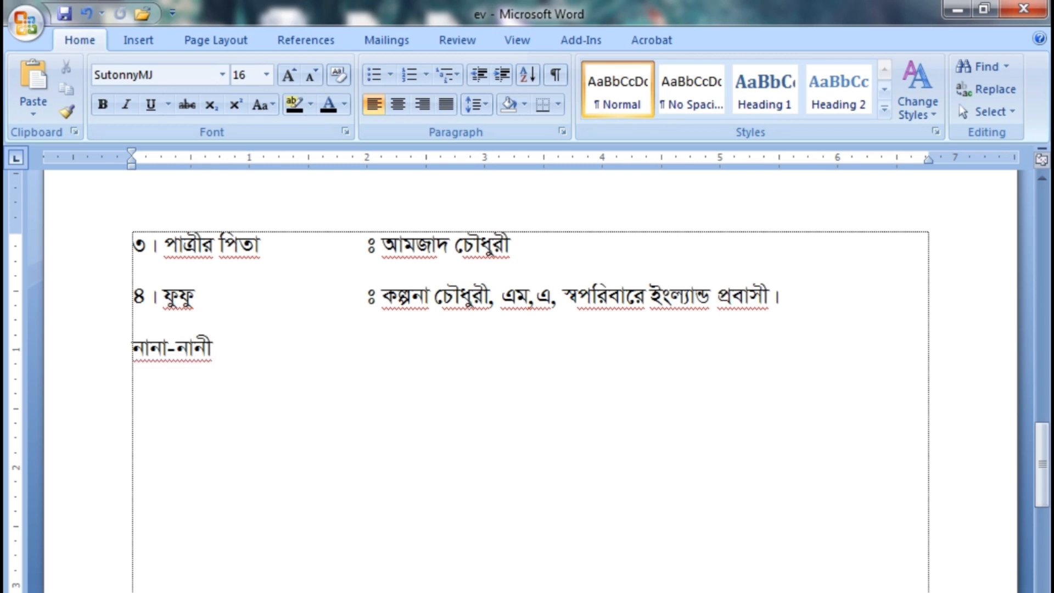
Add the line "নানা" with the tab-aligned "ঃ", "মরহুম" and the maternal grandfather's full name
key("Return")
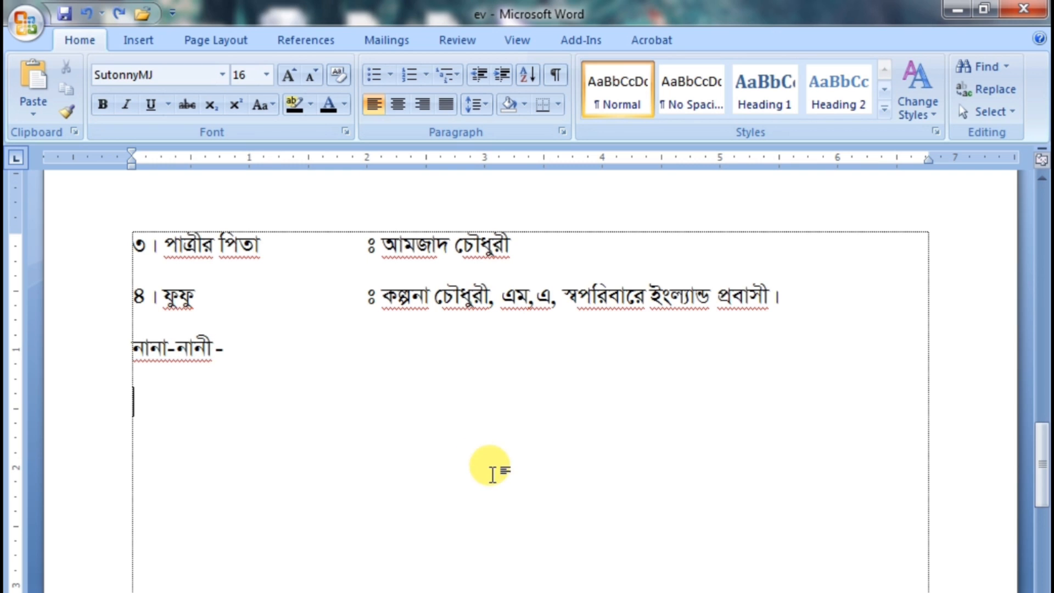
type("নানা")
key("Tab")
key("Tab")
key("Tab")
key("Tab")
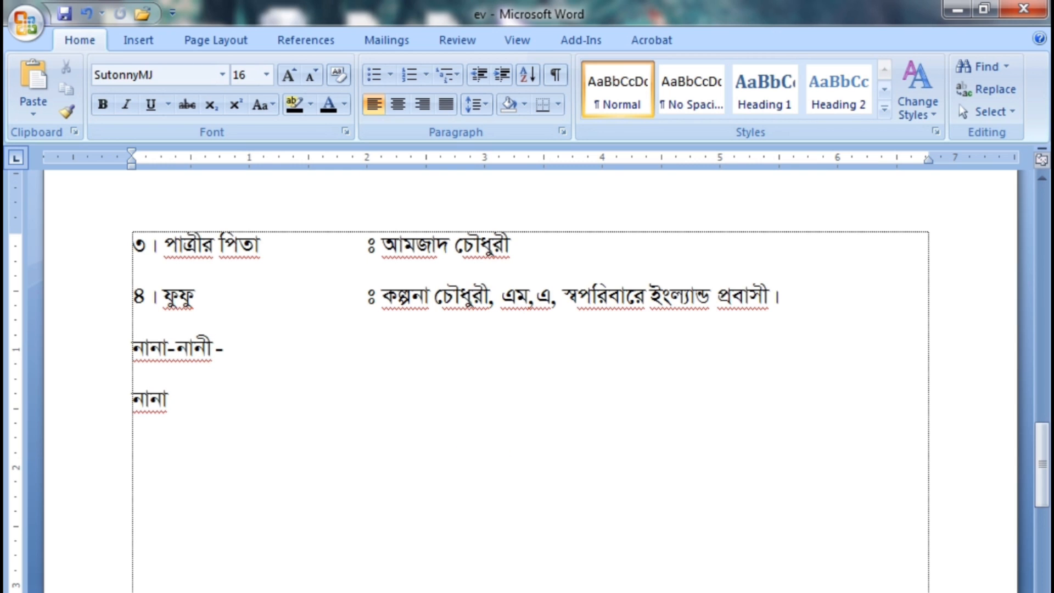
type("ঃ মরহুম")
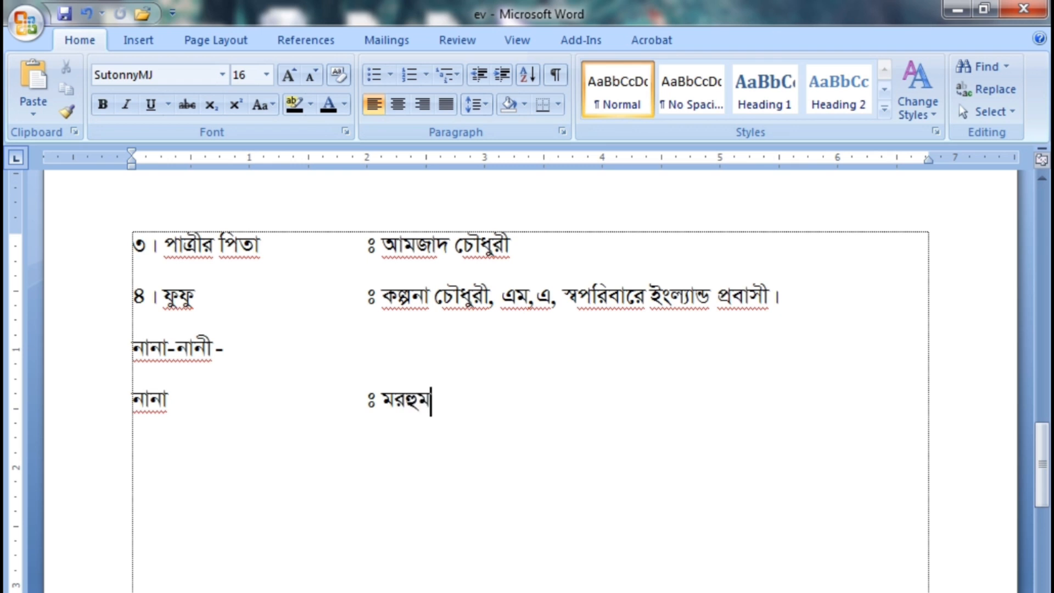
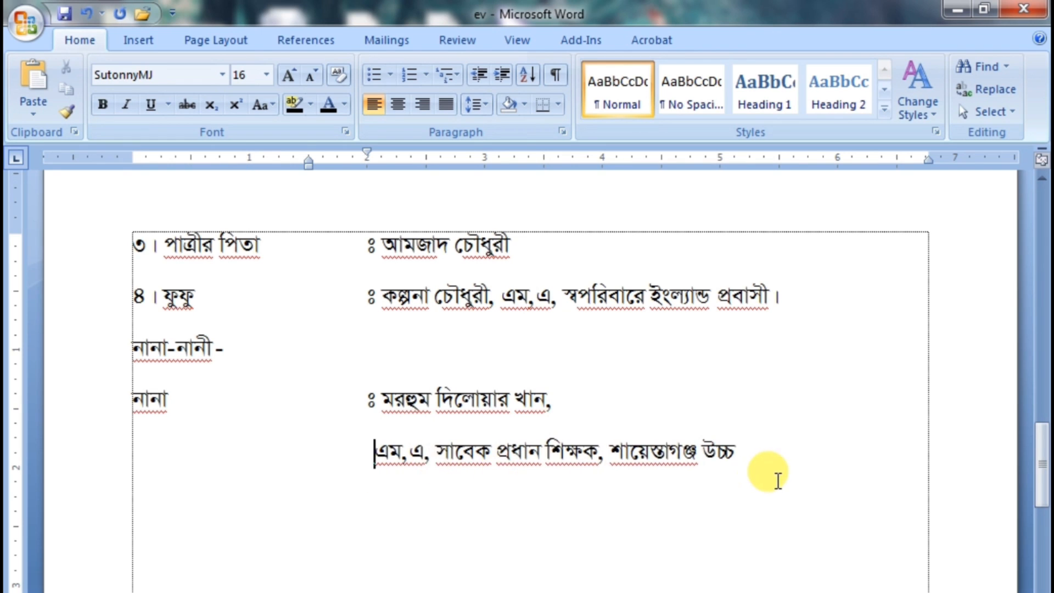
Complete the maternal grandfather's indented detail line as "এম,এ, সাবেক প্রধান শিক্ষক, শায়েস্তাগঞ্জ উচ্চ বিদ্যালয়, শায়েস্তাগঞ্জ।"
left_click(782, 460)
type("বি")
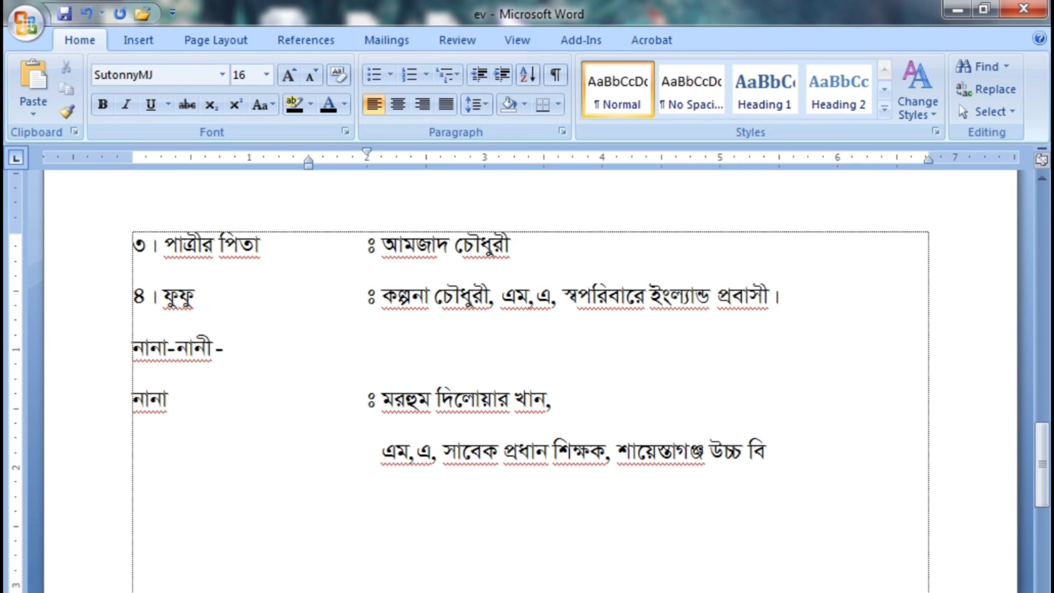
type("দ্যালয়,")
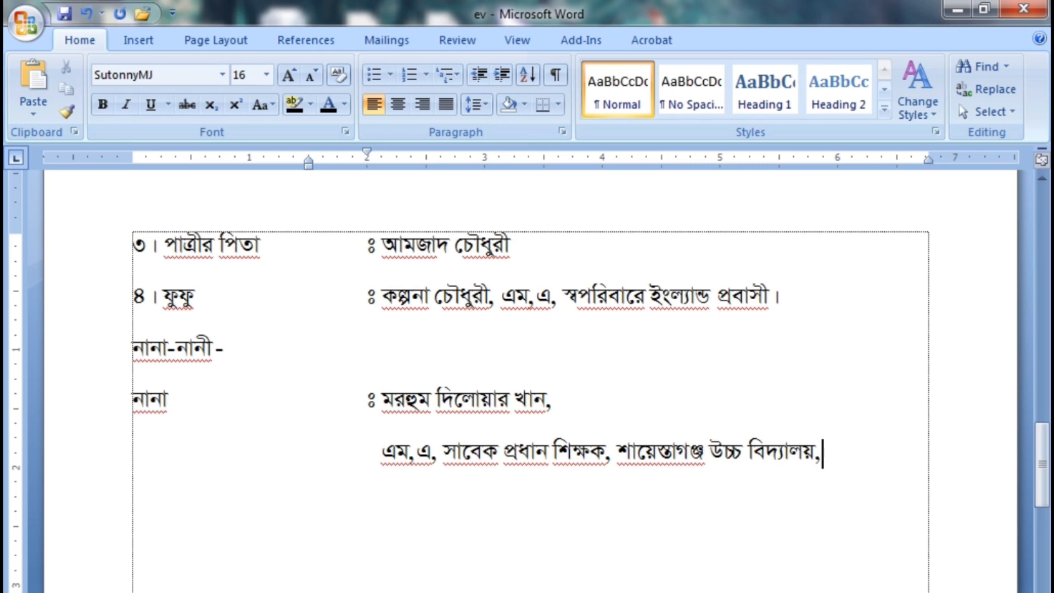
type(" শায়েস্তাগঞ্জ ।")
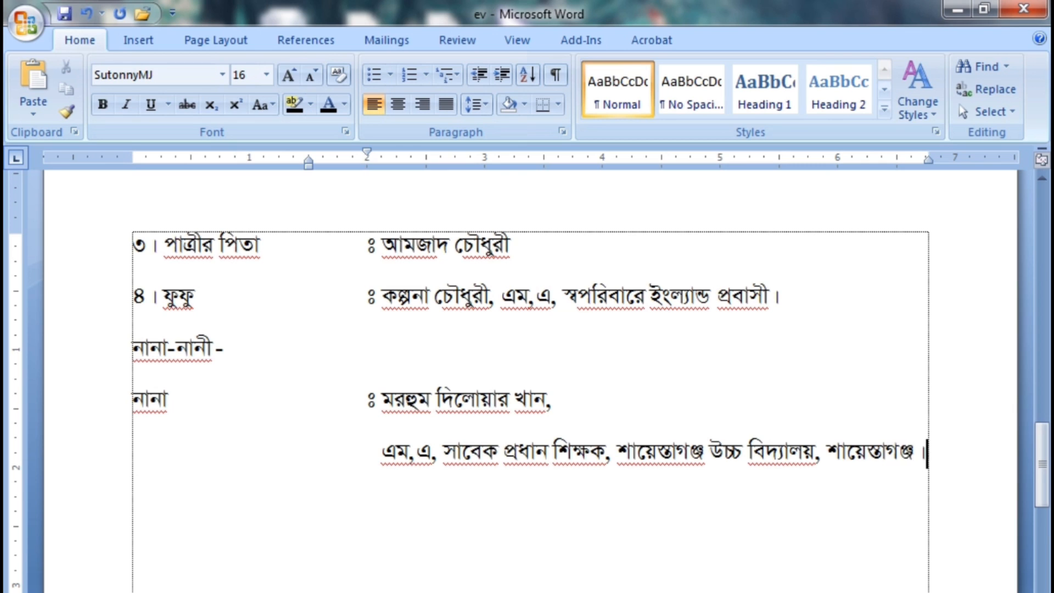
Add the line "নানী" with the tab-aligned "ঃ", the maternal grandmother's full name and "বি,এ,"
key("Return")
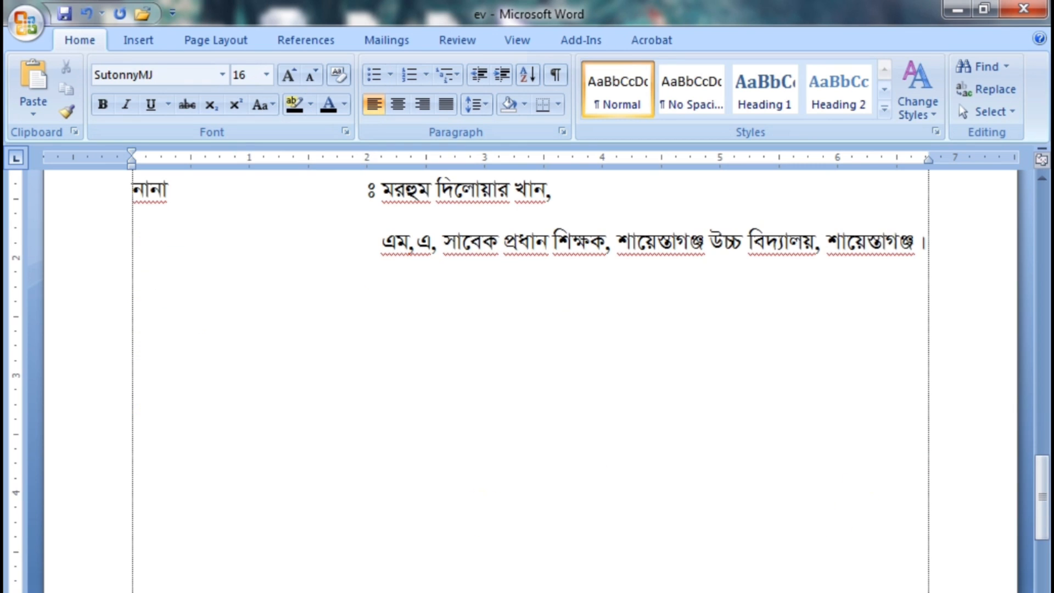
type("নানী")
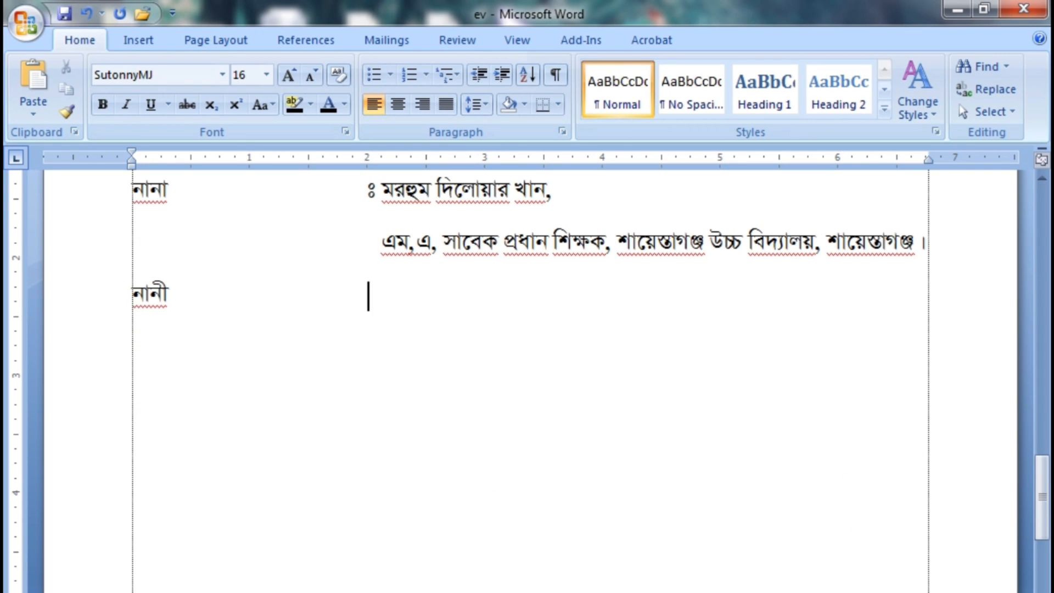
type("ঃ")
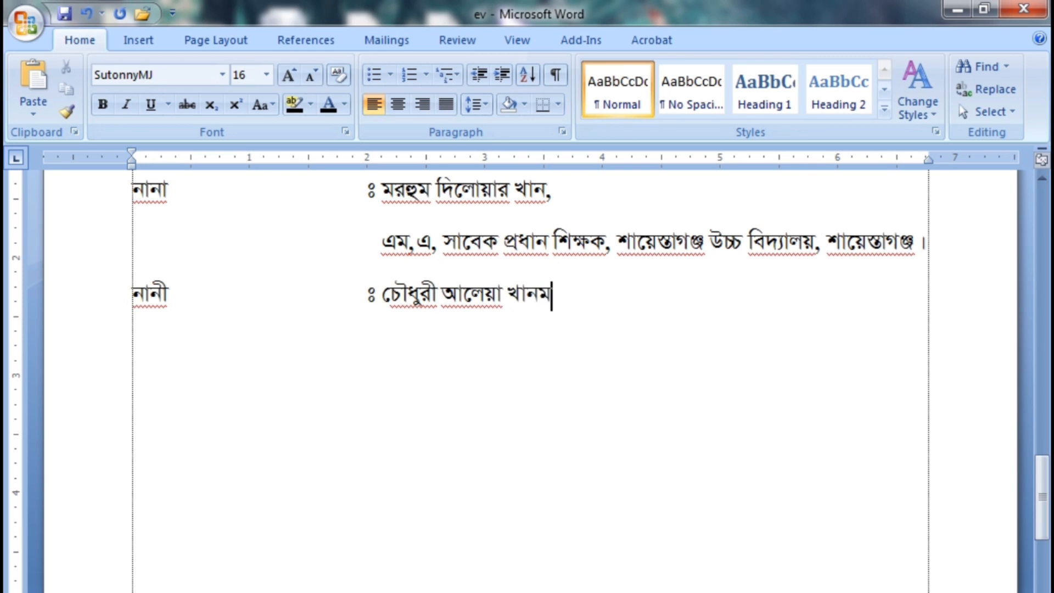
type(", বি,এ,")
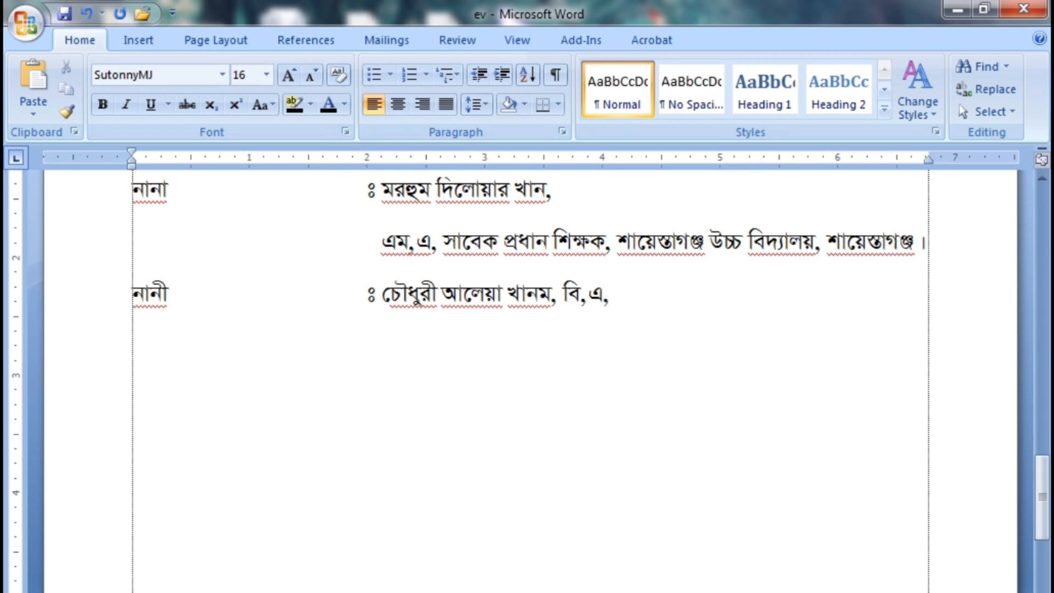
Add the indented detail line "সাবেক প্রধান শিক্ষিকা, শায়েস্তাগঞ্জ ওয়াপদা প্রাথমিক বিদ্যালয়।" under the maternal grandmother's name
key("Return")
key("Tab")
type("সাবেক প্রধান শিক্ষিকা,")
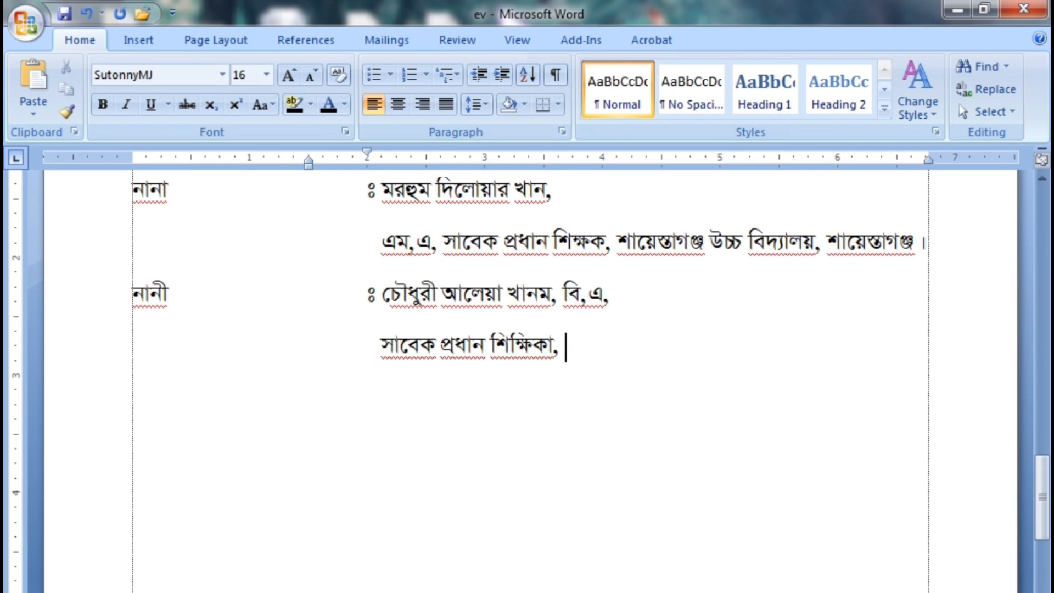
type(" শায়েস্তাগঞ্জ")
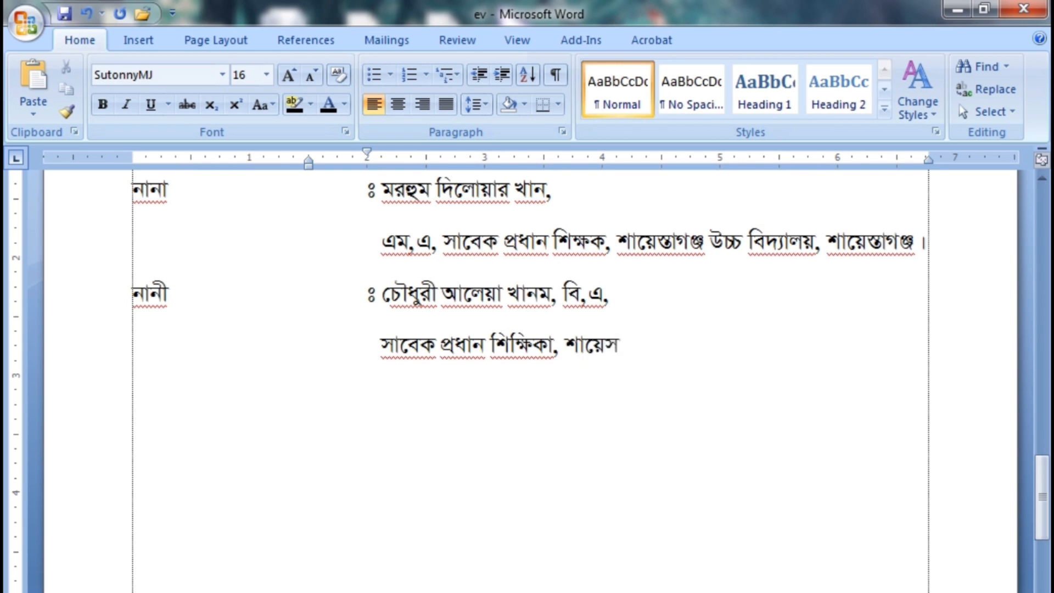
type(" ওয়")
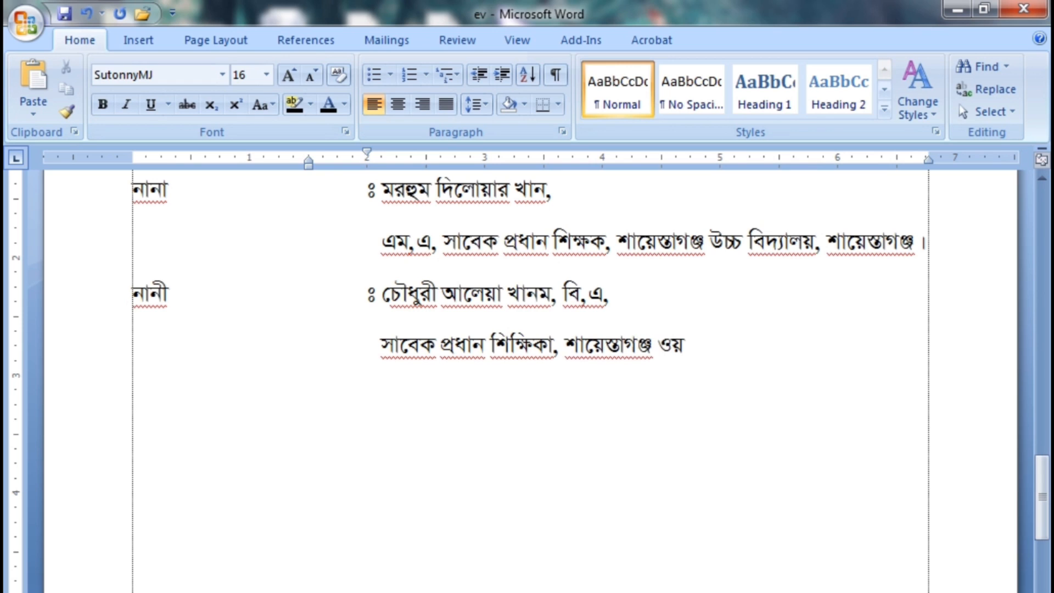
type("াপদা প্রাথ")
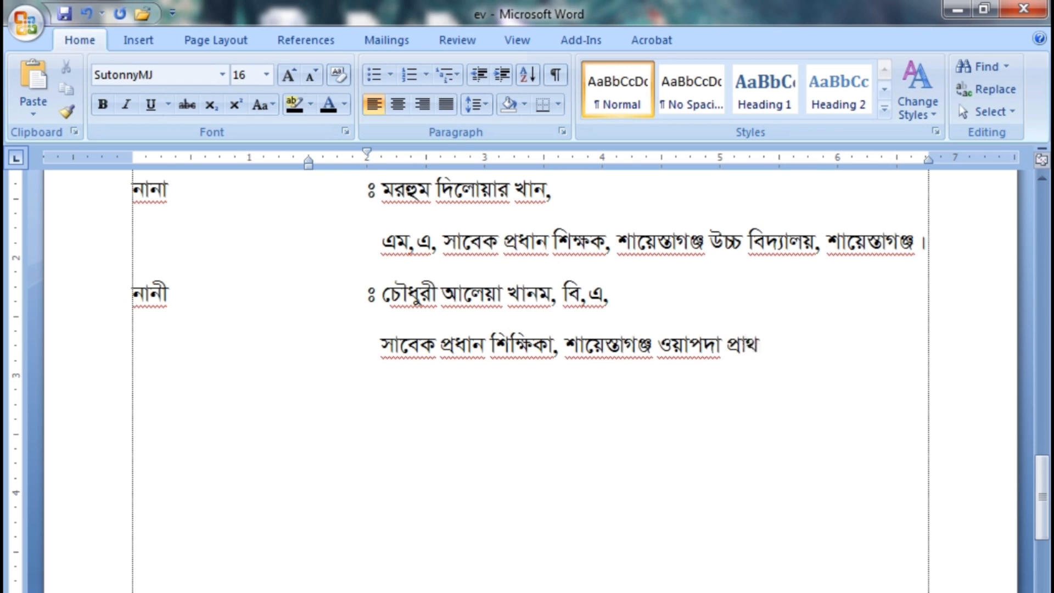
type("মিক িবদ্যালয়")
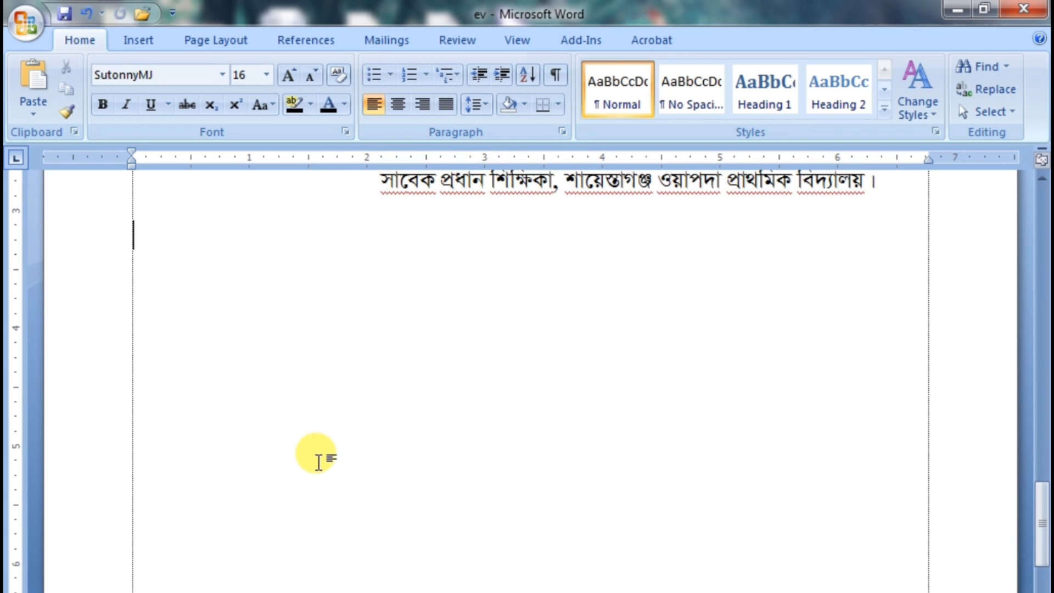
Add the section heading "মা-খালা-মামা -" below the maternal grandmother's details
type("মা")
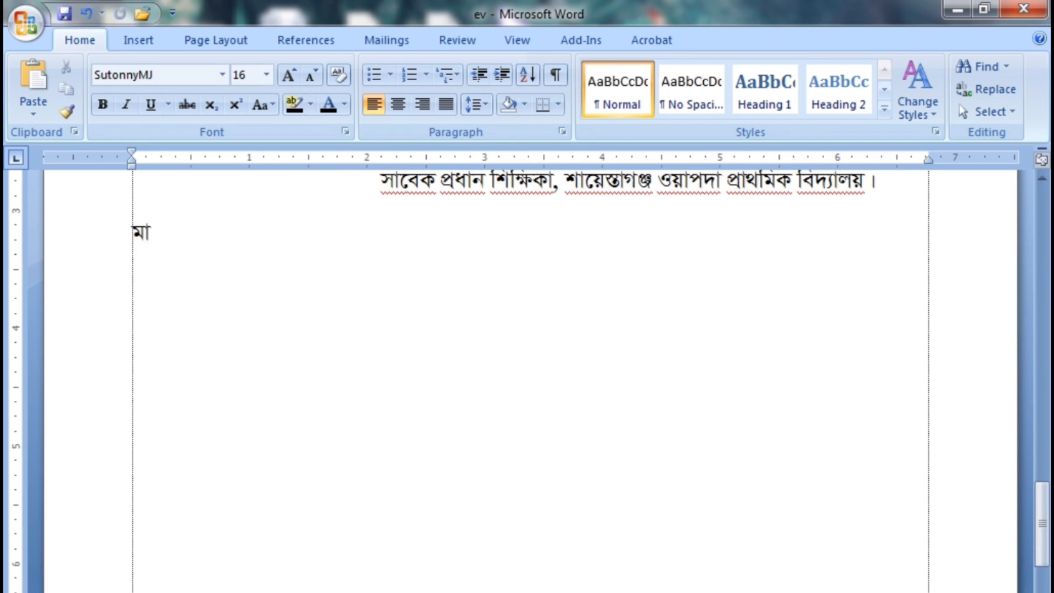
type("-খালা-মামা -")
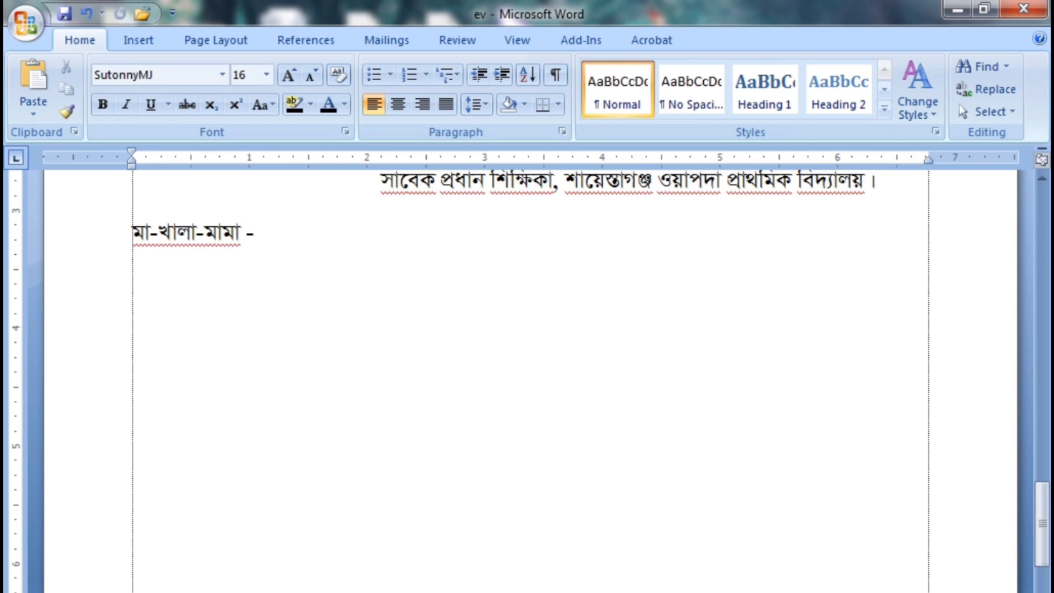
Add the line "১। বড় মামা" with the tab-aligned "ঃ", the eldest maternal uncle's full name and "এম,এ, ব্যবসায়ী।"
key("Return")
type("1|eo gvgv")
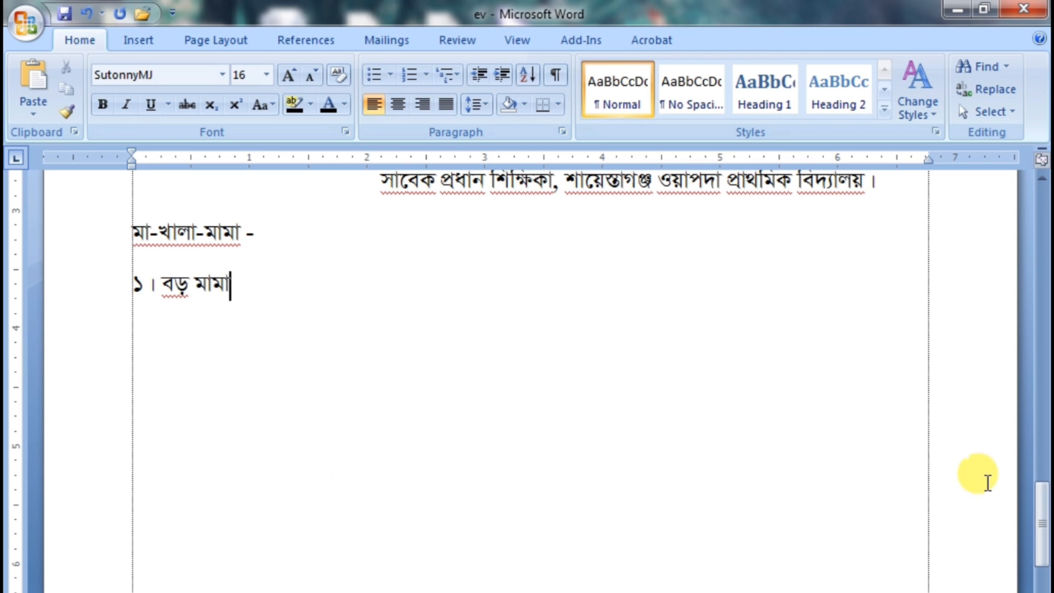
scroll(987, 483, "up", 1)
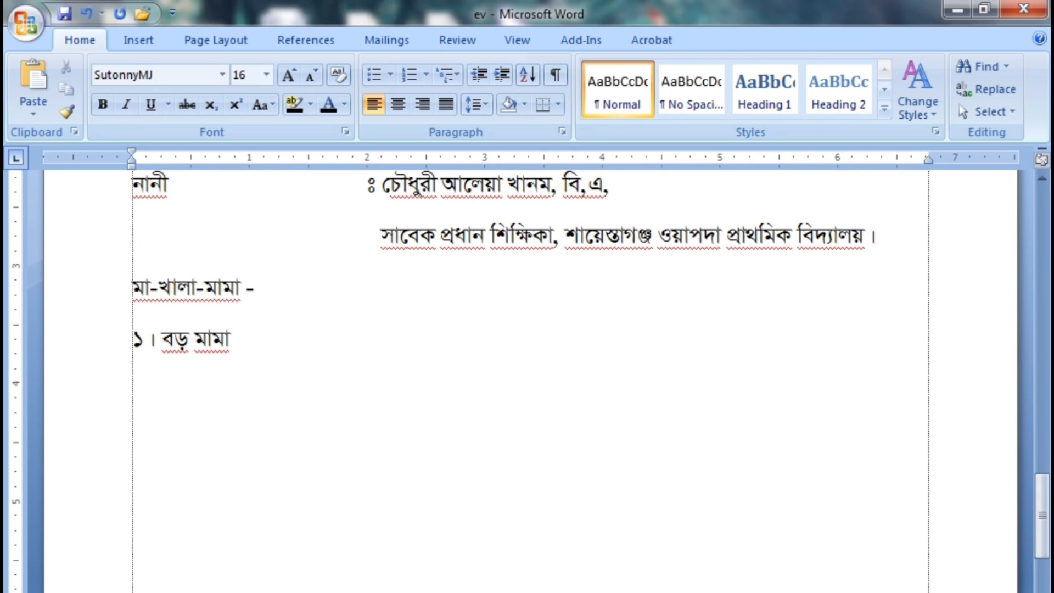
key("Tab")
key("Tab")
key("Tab")
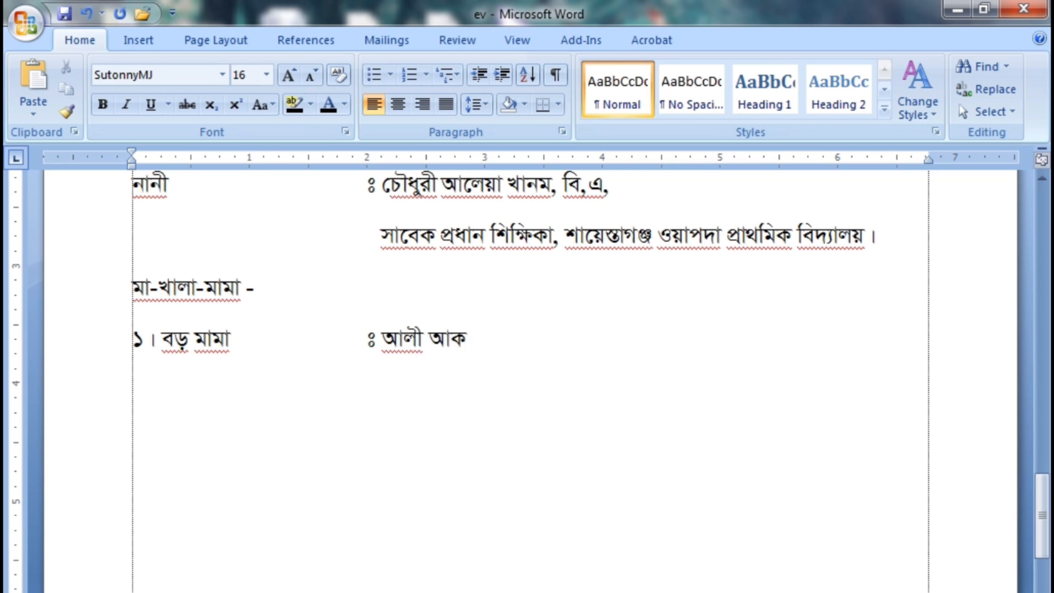
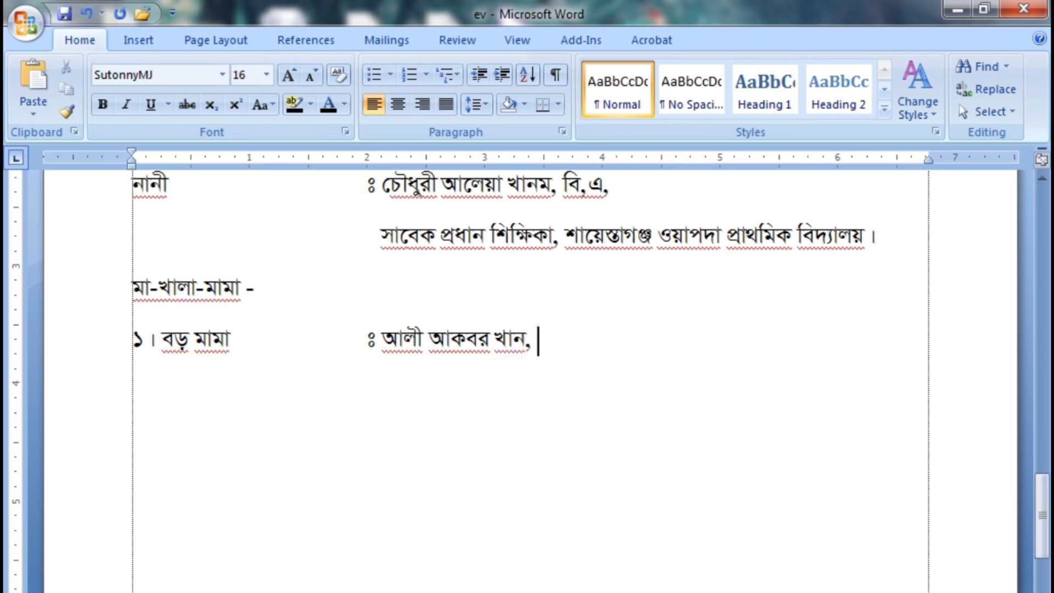
type("Gg,G, e¨emvqx")
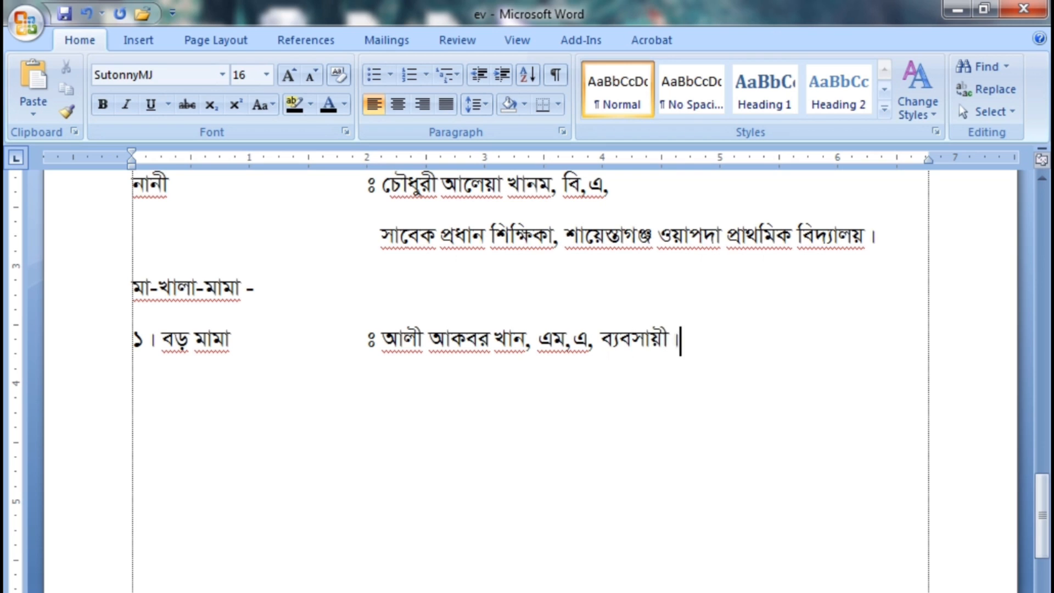
Add the line "২। মেঝো মামা" with the tab-aligned "ঃ", the uncle's full name and "বি,এ, স্বপরিবারে আমেরিকা প্রবাসী।"
key("Return")
type("2|")
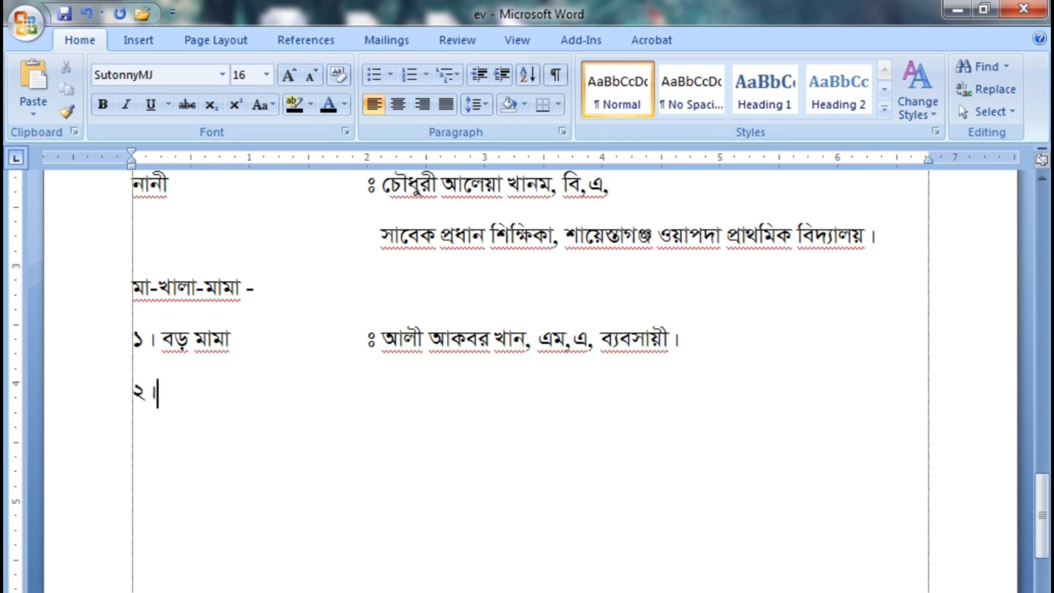
type(" ‡g‡Sv")
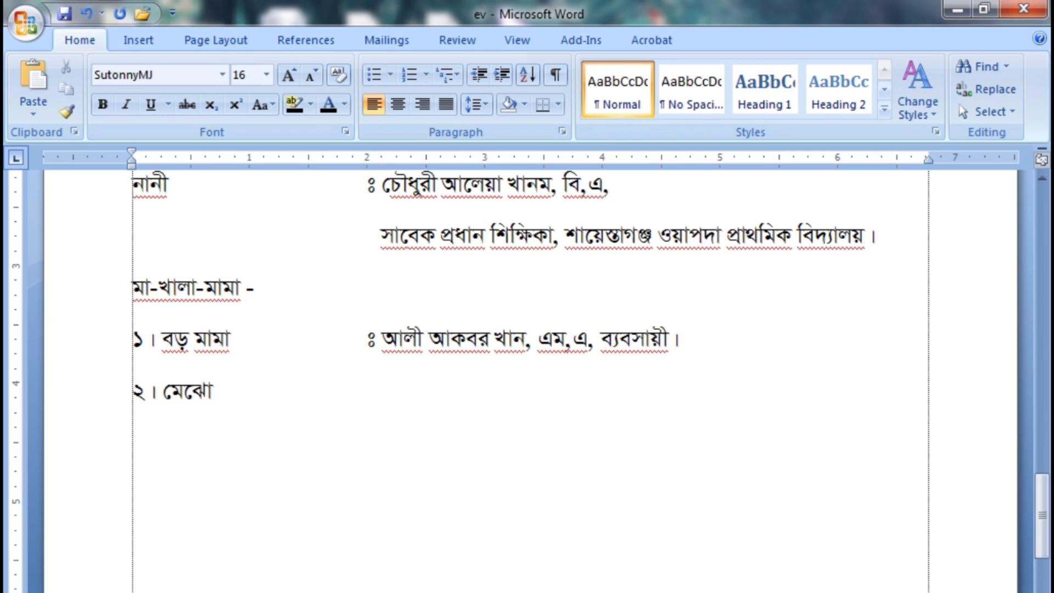
type(" gvgv\tt")
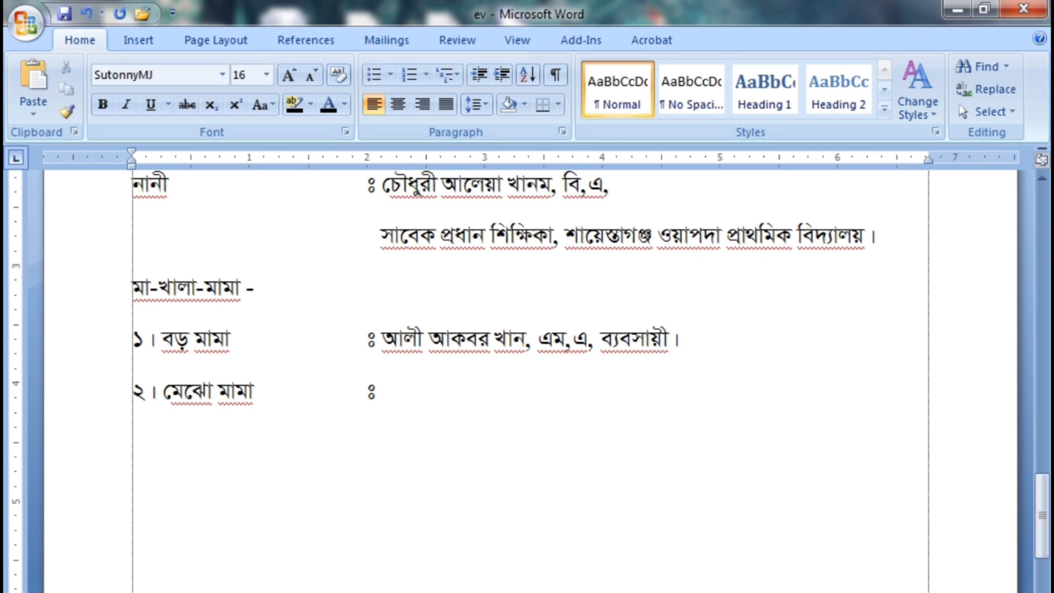
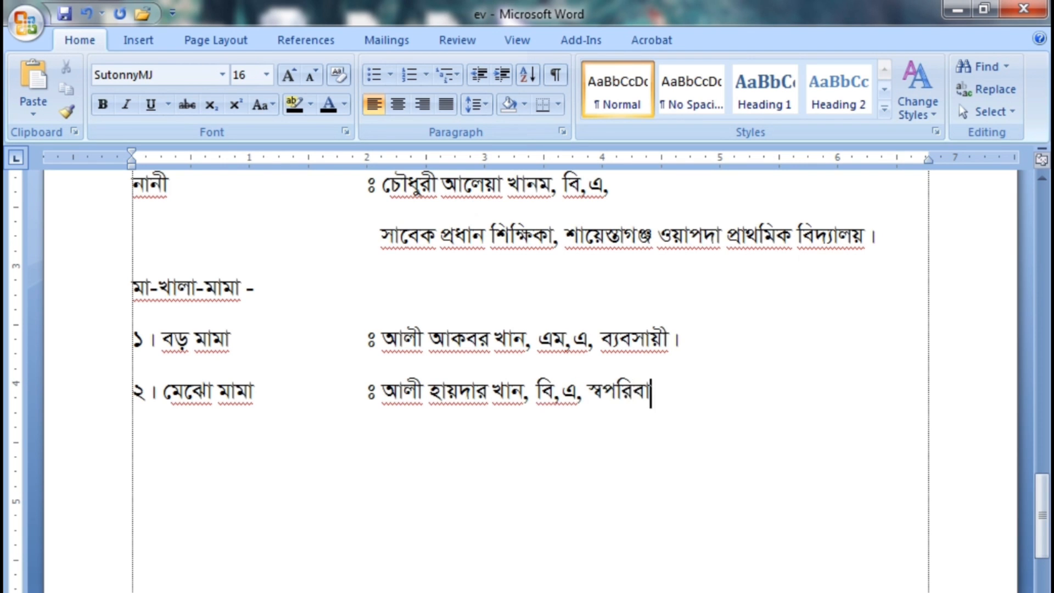
type("া প্রবাসী।")
Add "৩। পাত্রীর মাতা" and "৪। খালা" with full names, the latter "এম,এ, বিবাহিত।", plus "প্রয়োজনে যোগাযোগ ঃ" with the phone number and "(পাত্রীর বাবা)"
scroll(527, 384, "down", 2)
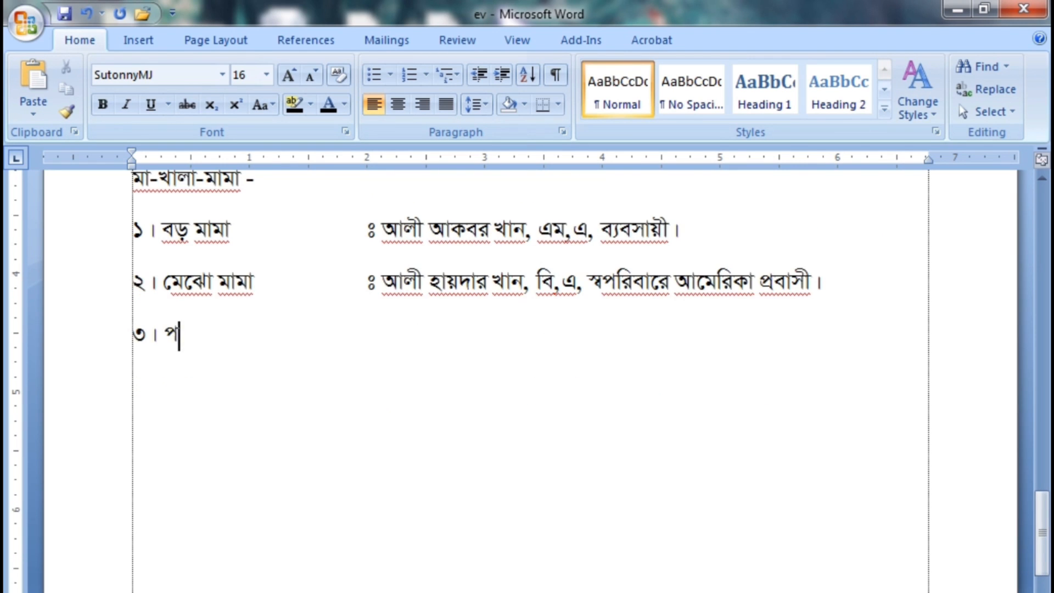
type("াত্রীর মাতা")
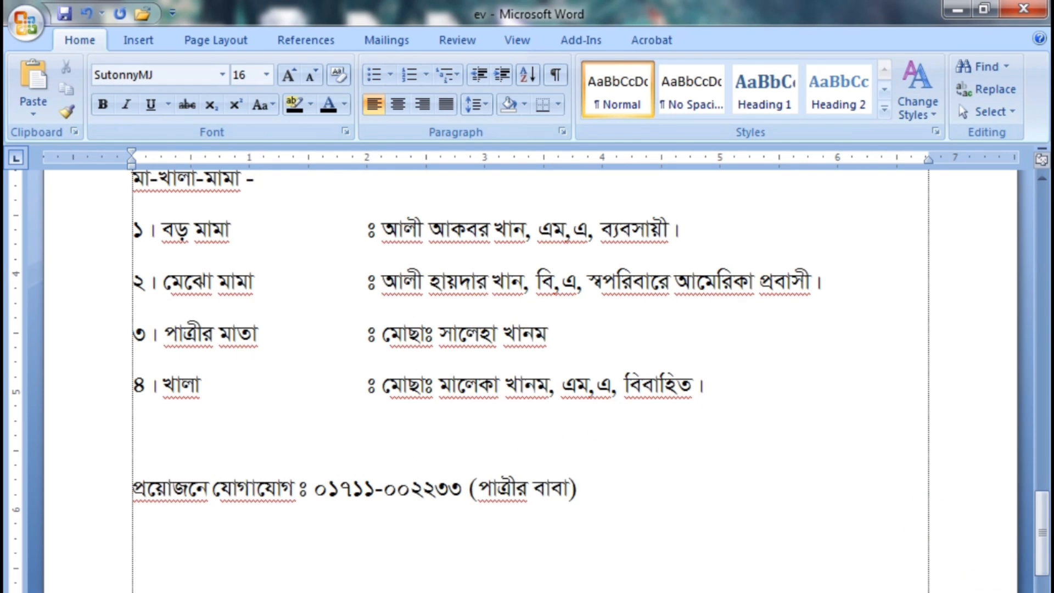
Try font size 20 on the bride's name in the "পাত্রীর নাম" line, and undo the size change
scroll(527, 379, "down", 4)
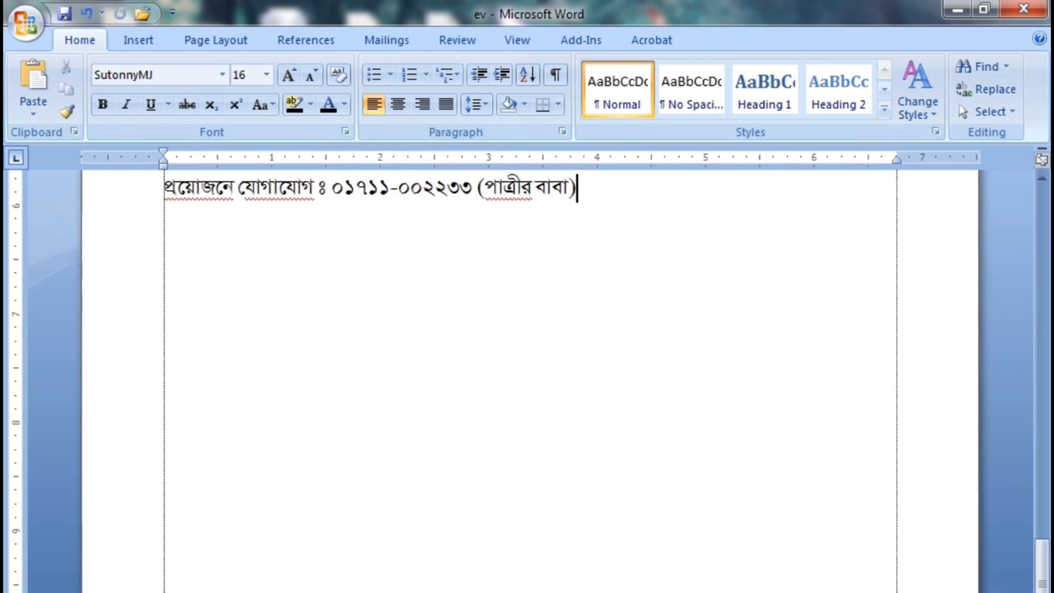
left_click_drag(1041, 585, 1041, 192)
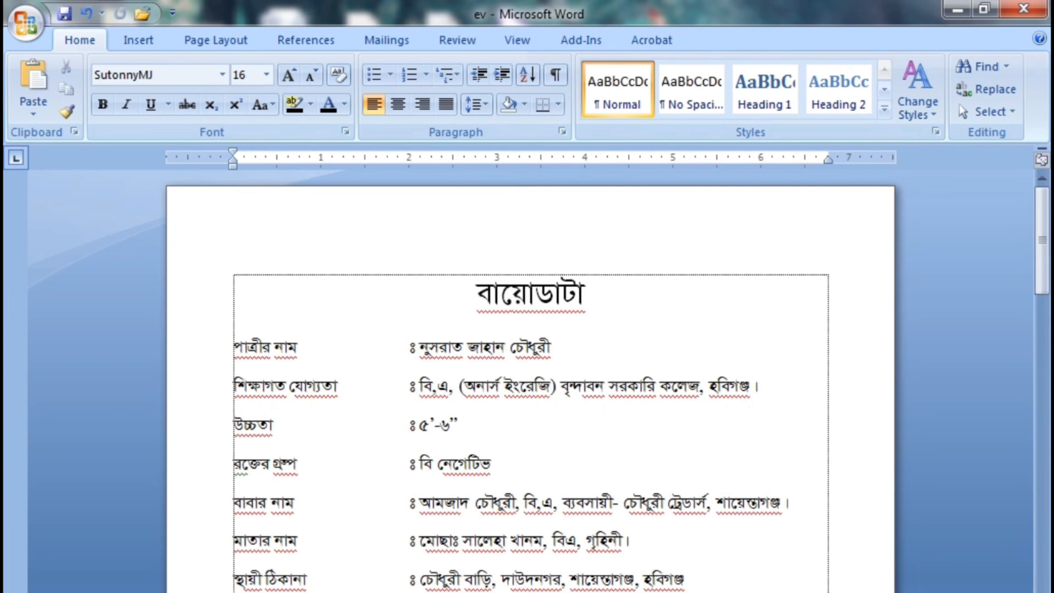
scroll(530, 384, "up", 3)
left_click_drag(1041, 236, 1040, 254)
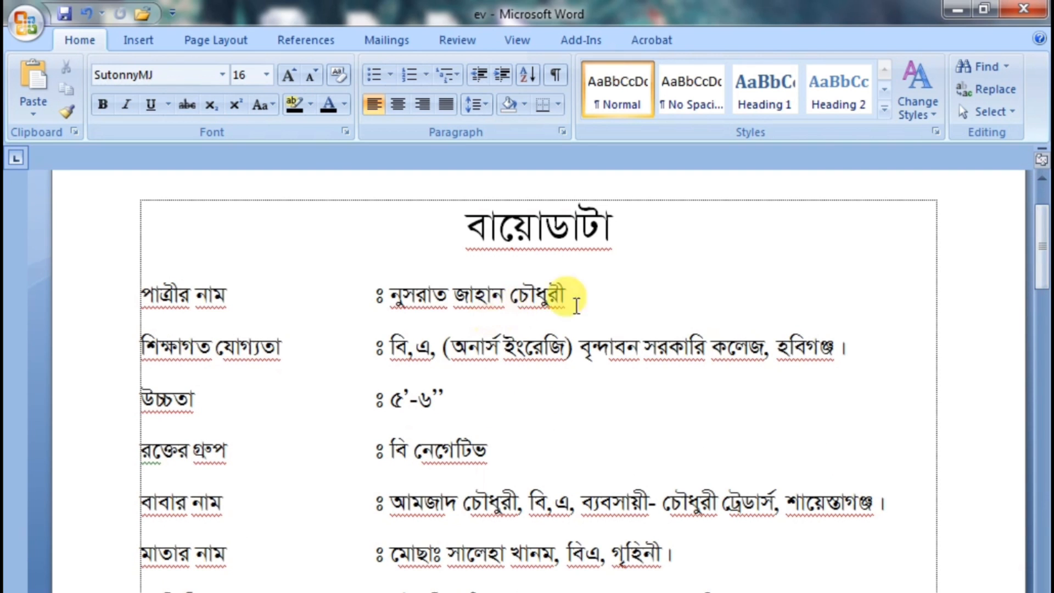
left_click_drag(576, 306, 391, 296)
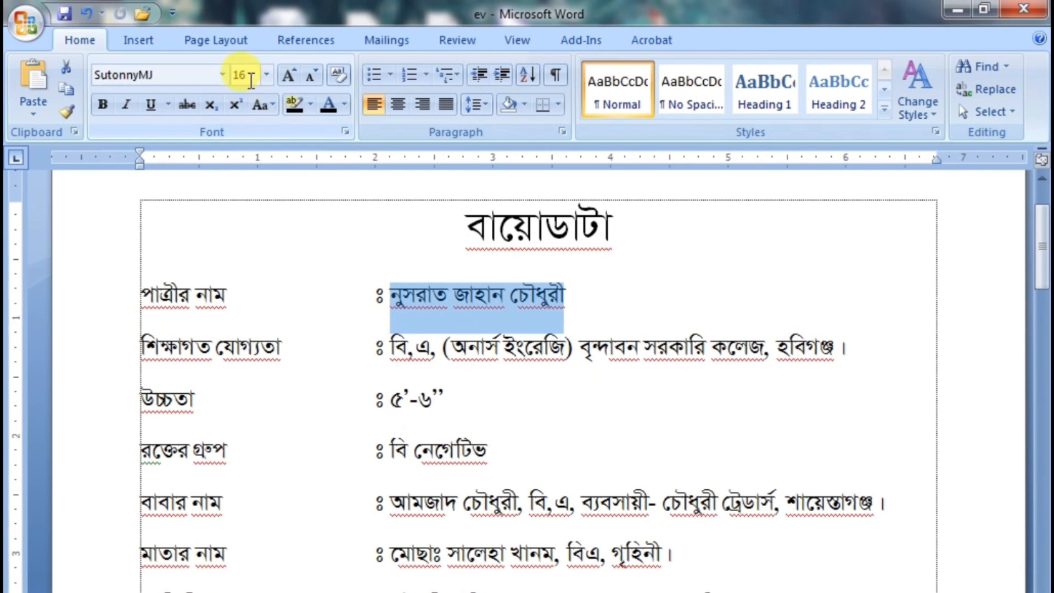
type("20")
key("Return")
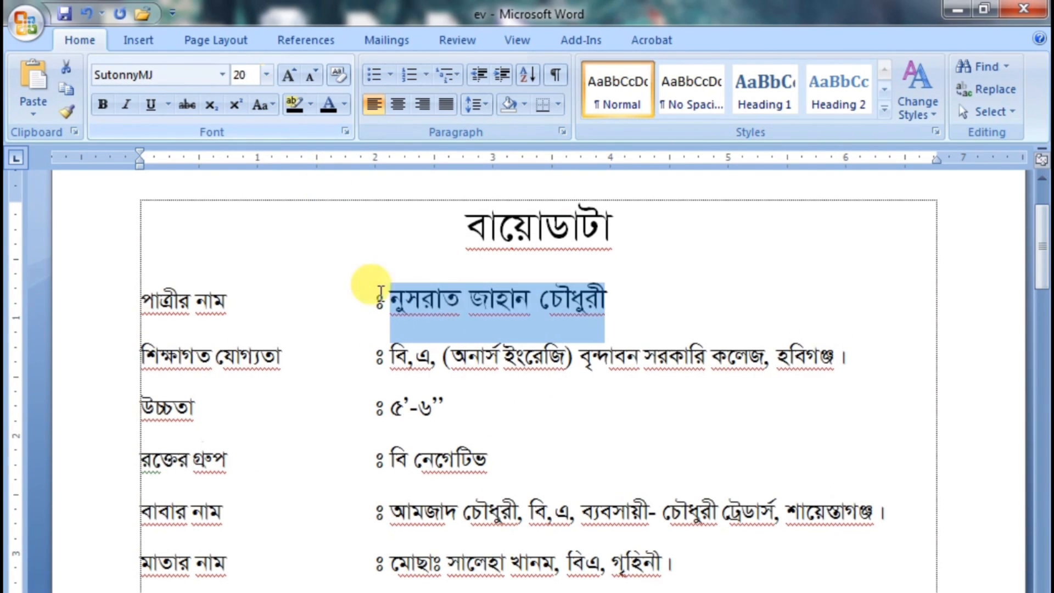
left_click(457, 512)
key("ctrl+z")
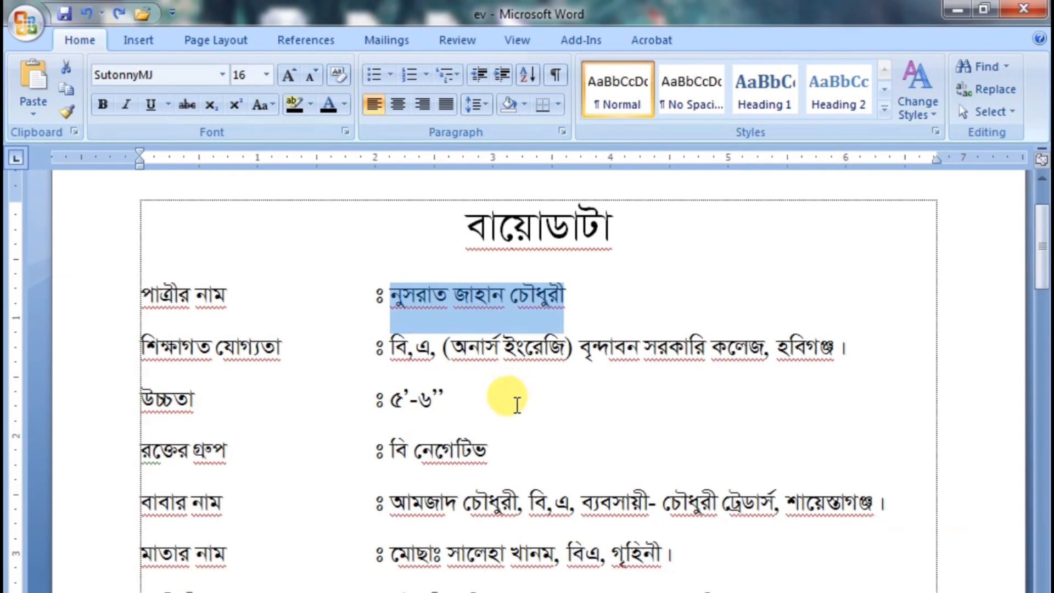
left_click(533, 365)
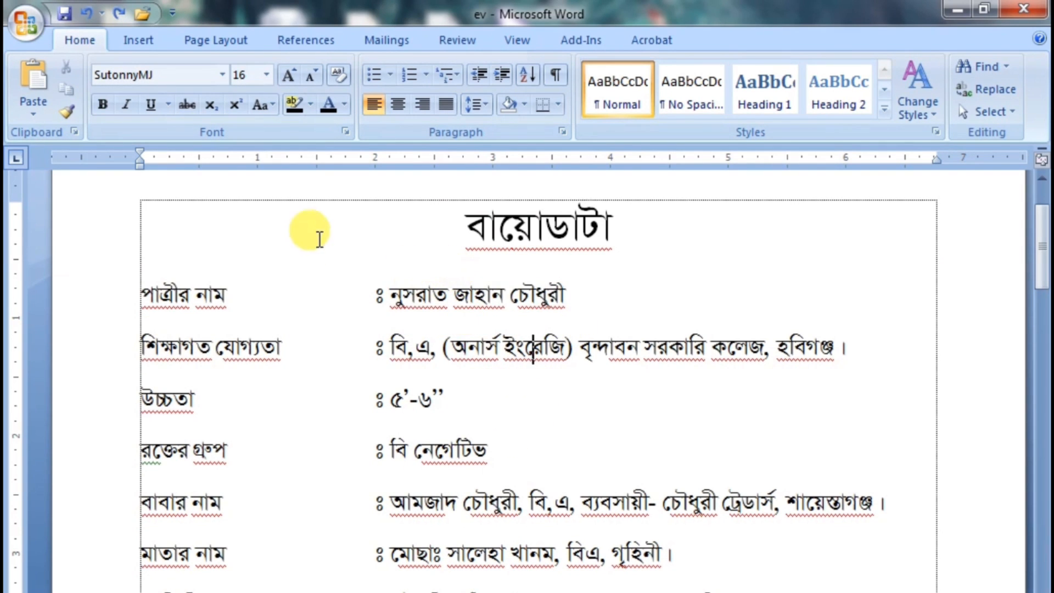
Set the whole document to single line spacing and its paragraph spacing after to 0 pt
left_click(256, 209)
key("ctrl+a")
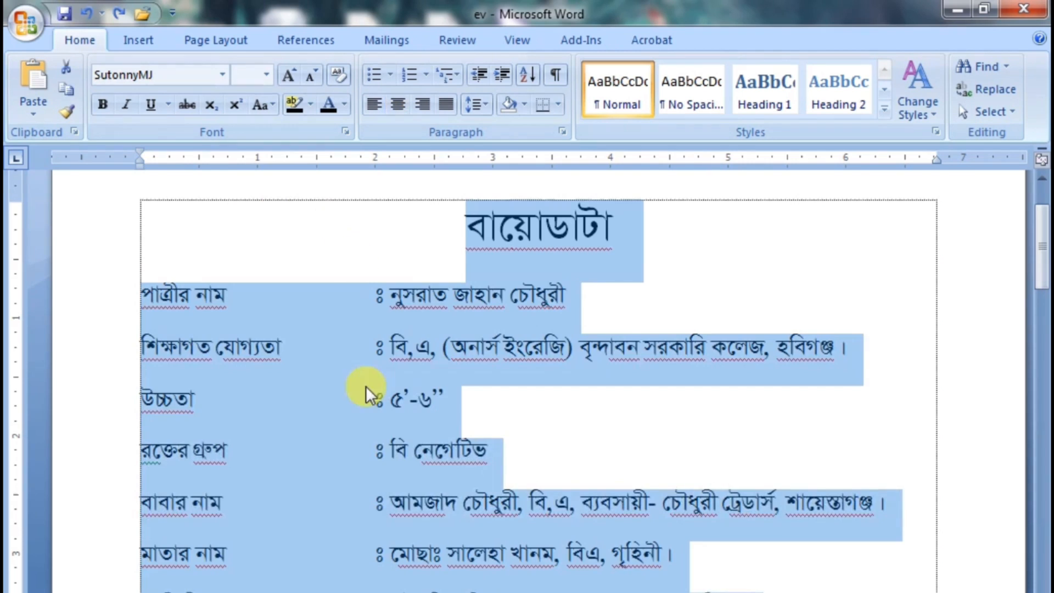
scroll(625, 397, "up", 1)
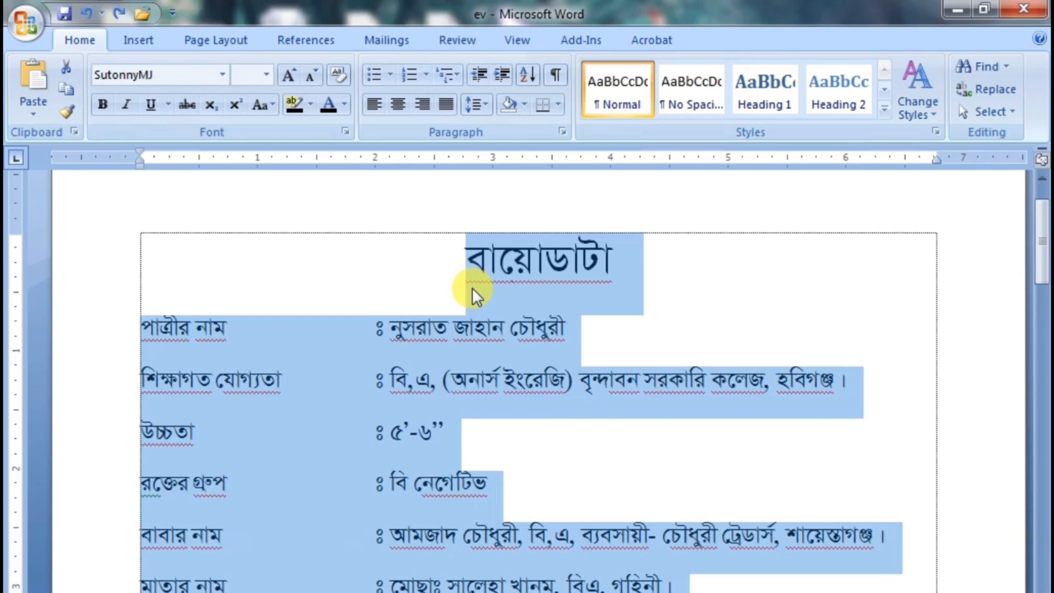
key("ctrl+1")
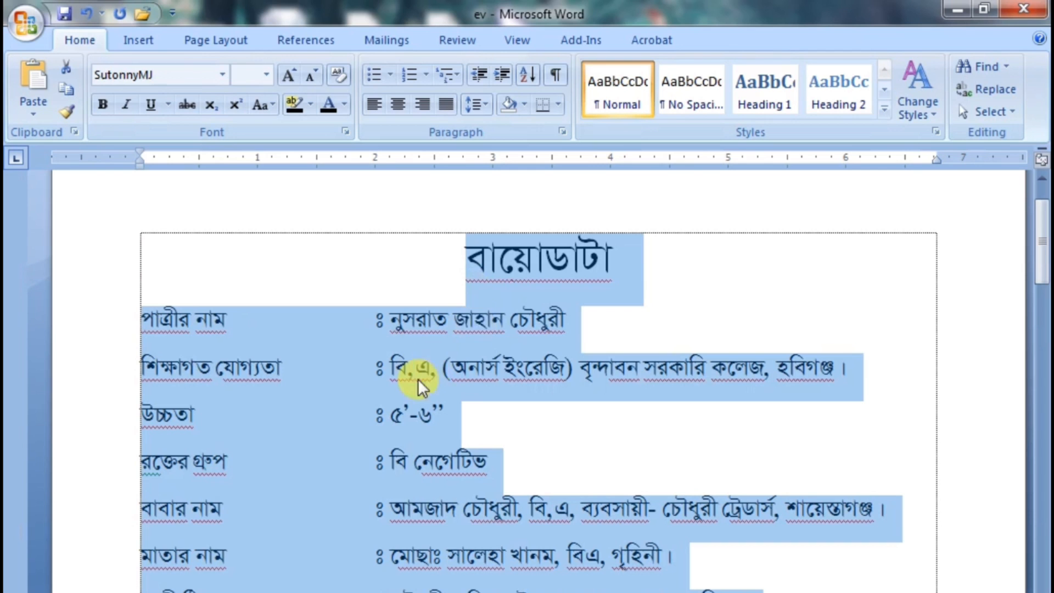
left_click(222, 40)
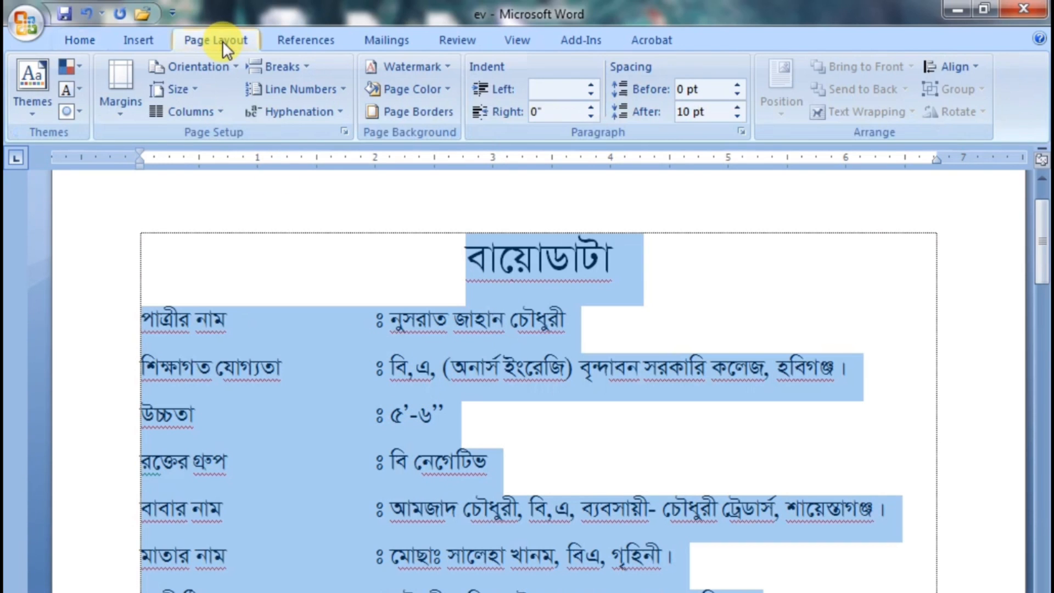
left_click(741, 115)
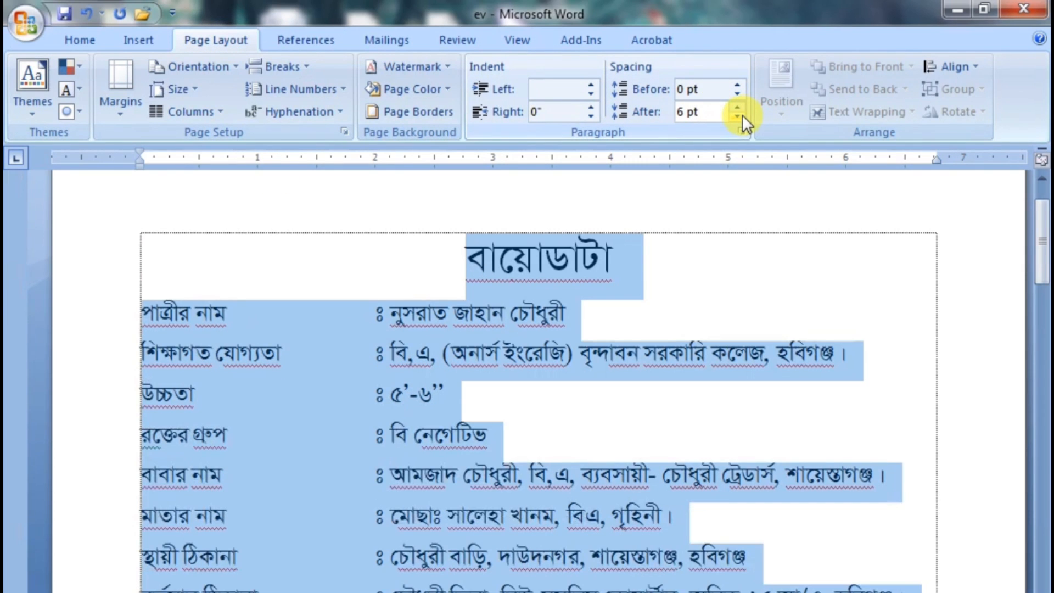
left_click(741, 115)
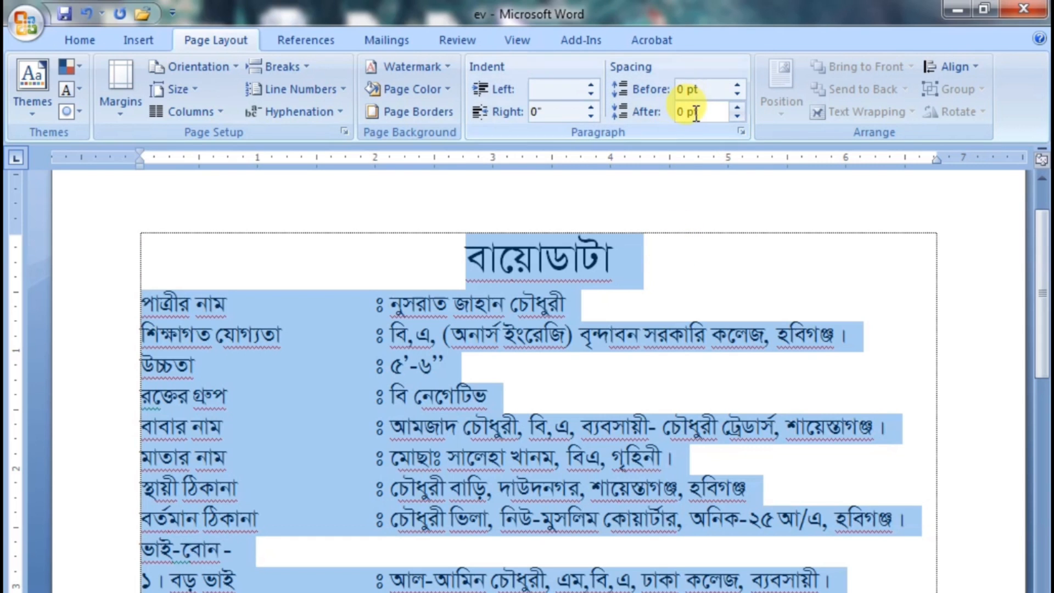
Add a blank line below the title, with the body text at size 14 and the bride's name enlarged to size 20
left_click(629, 296)
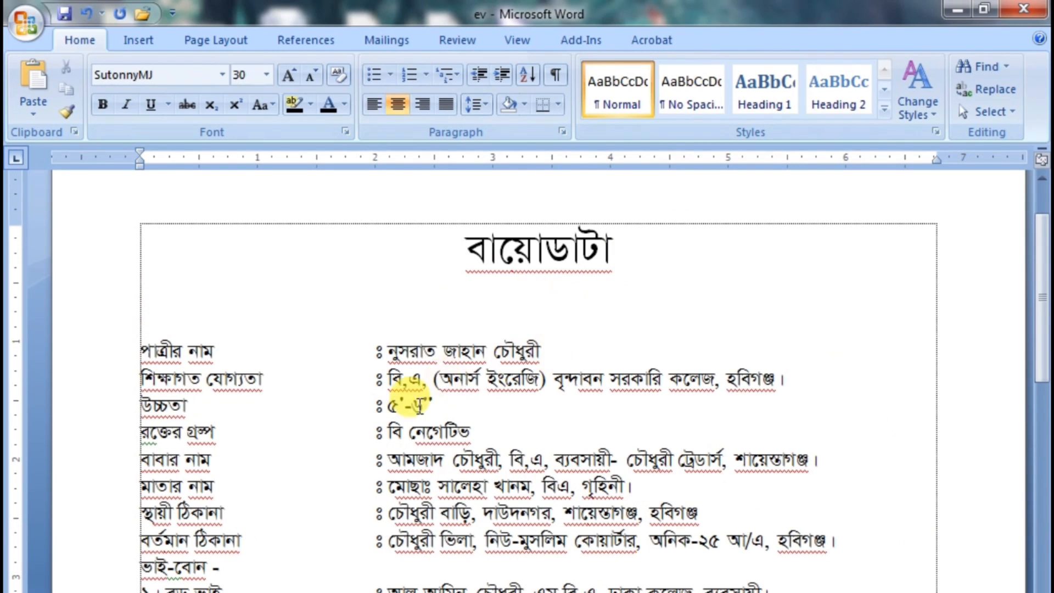
left_click_drag(540, 351, 387, 351)
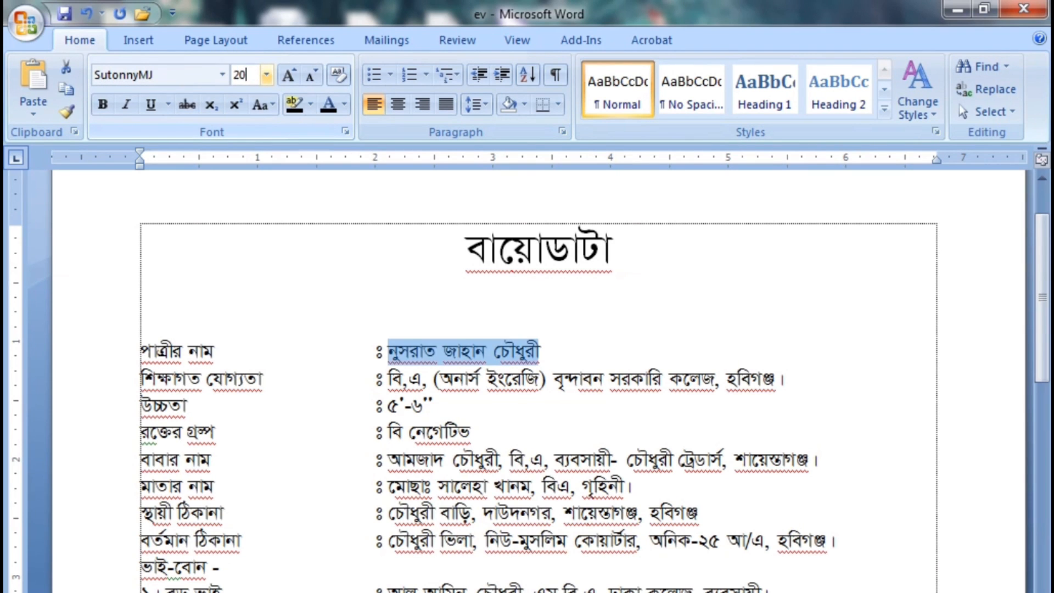
key("Return")
Insert a blank line after the "মাতার নাম" line and another after the "বর্তমান ঠিকানা" line
scroll(647, 352, "down", 2)
left_click(642, 356)
key("Return")
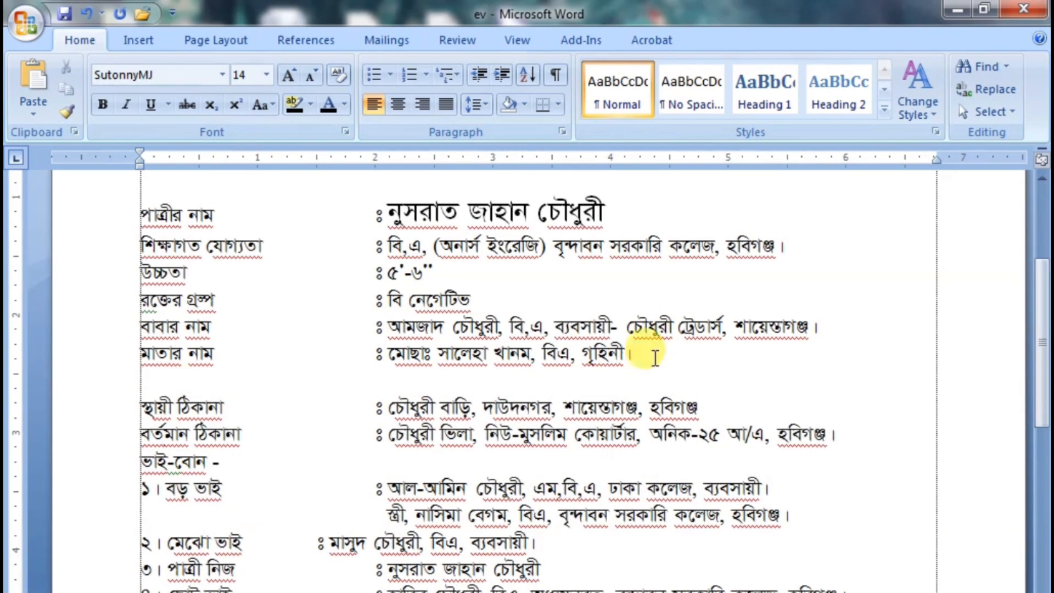
left_click(844, 446)
key("Return")
Insert a blank line before the "দাদা-দাদী -" heading and another before the "বাবা-চাচা-ফুফু -" heading
scroll(844, 445, "down", 3)
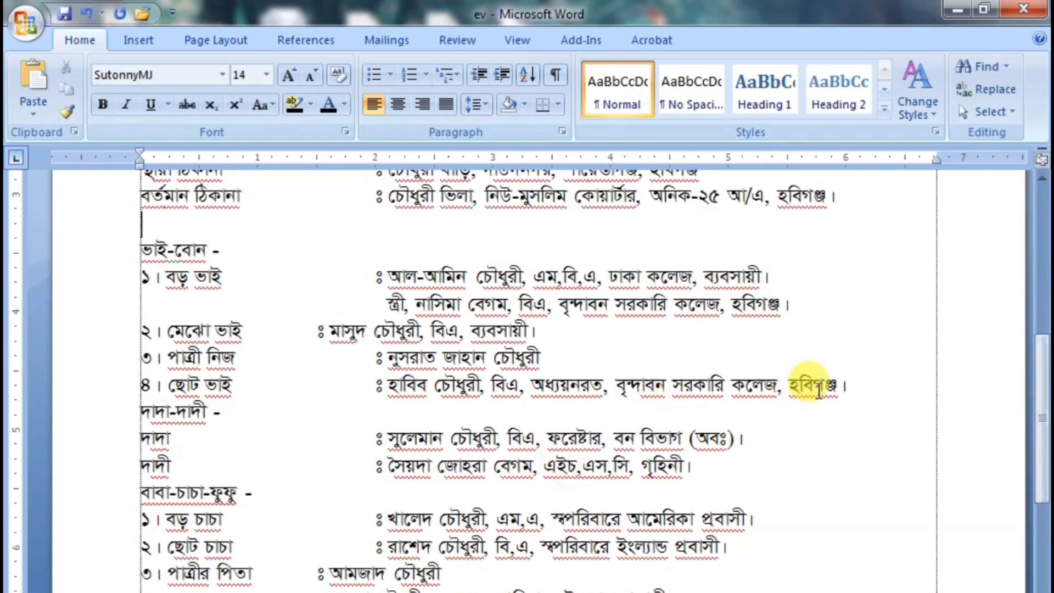
left_click(859, 387)
key("Return")
scroll(768, 384, "down", 2)
left_click(705, 382)
key("Return")
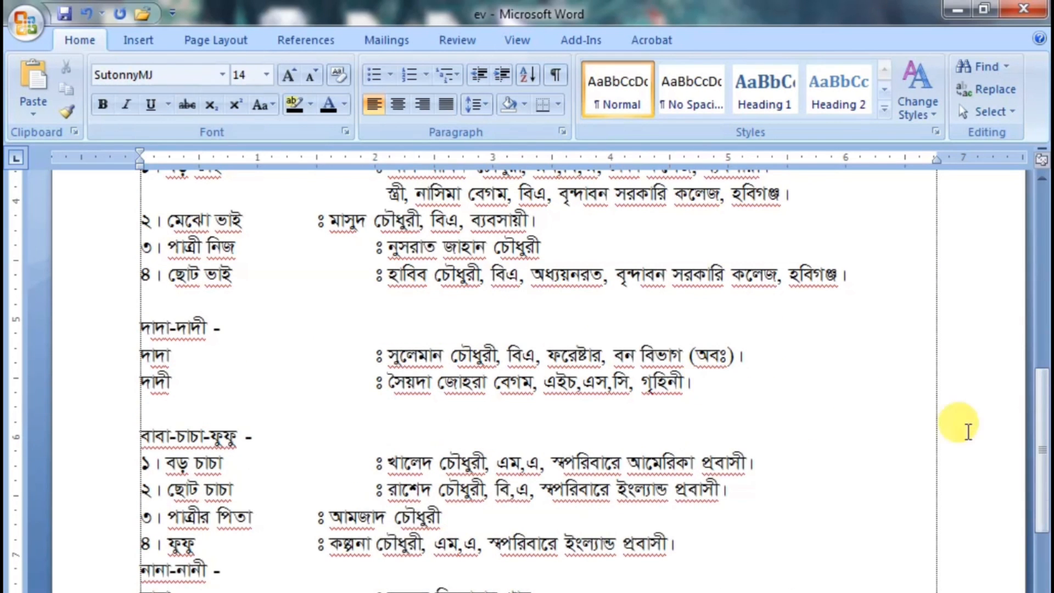
Insert a blank line before the "নানা-নানী -" heading and another before the "মা-খালা-মামা -" heading
left_click_drag(1040, 435, 1042, 396)
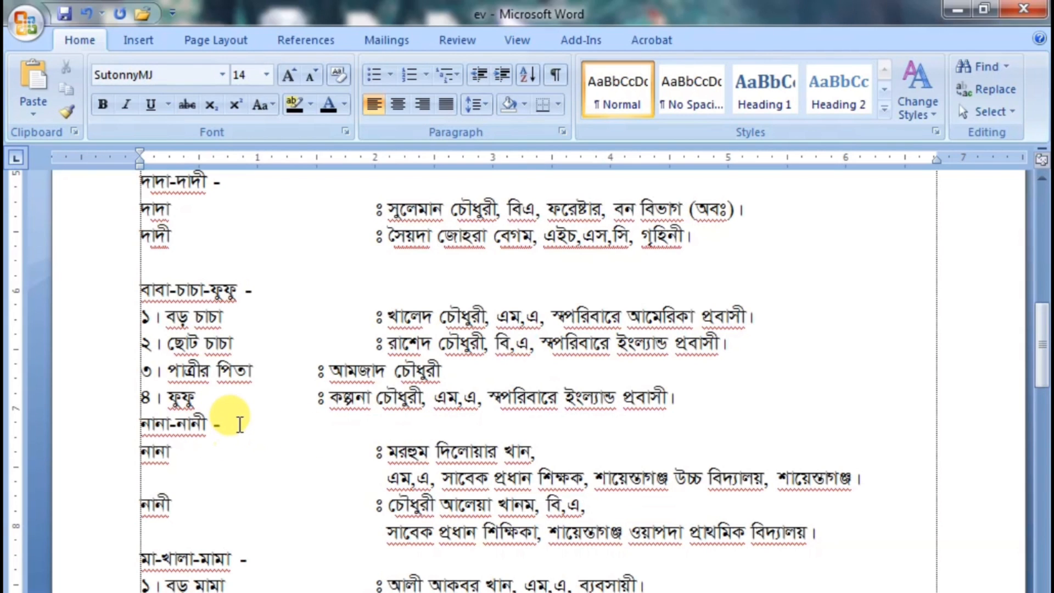
left_click(683, 381)
key("Return")
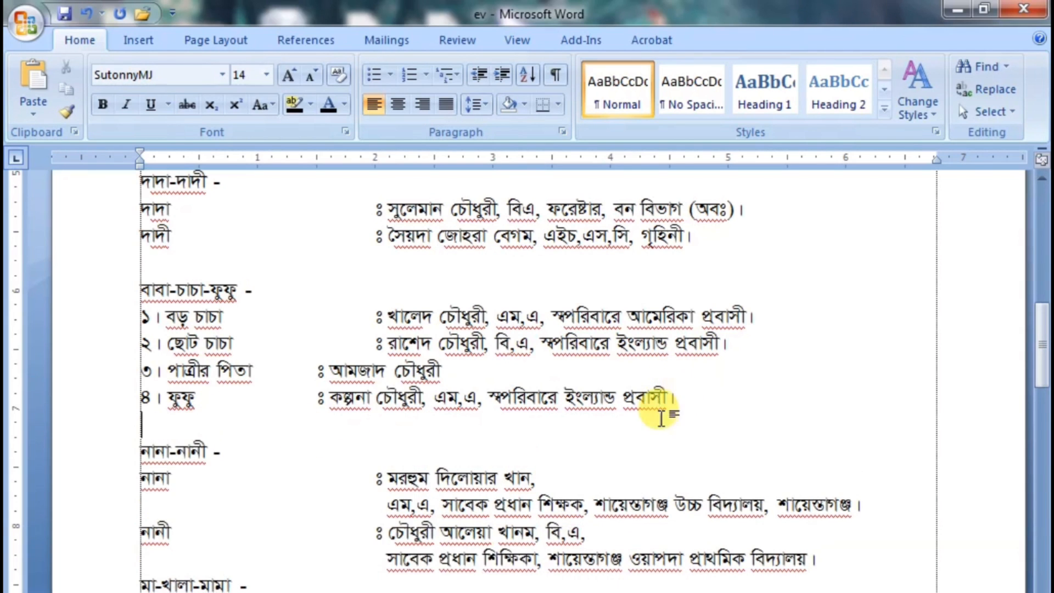
left_click_drag(1041, 352, 1041, 379)
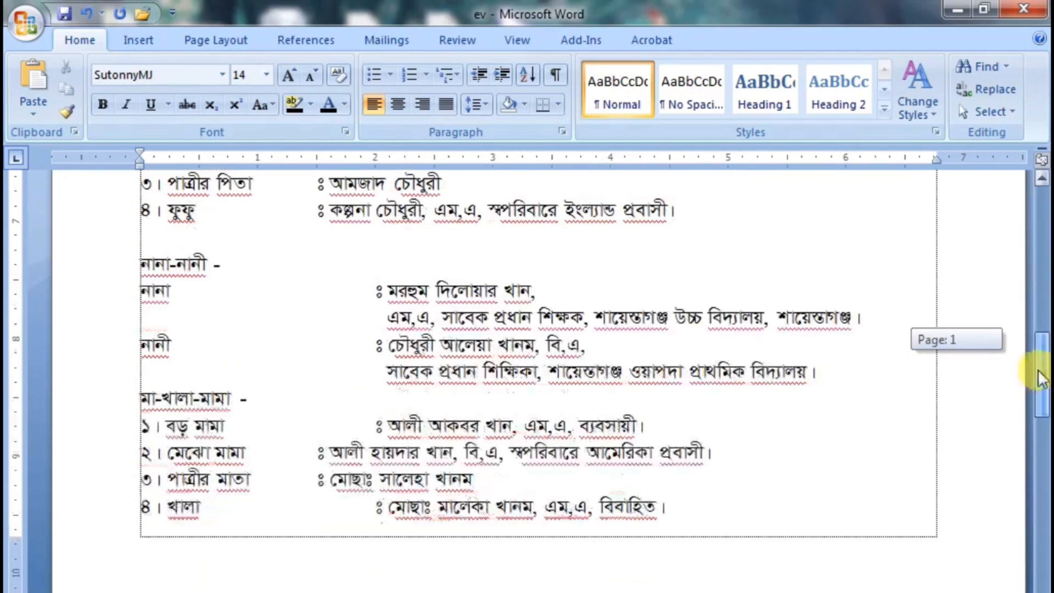
left_click(823, 371)
key("Return")
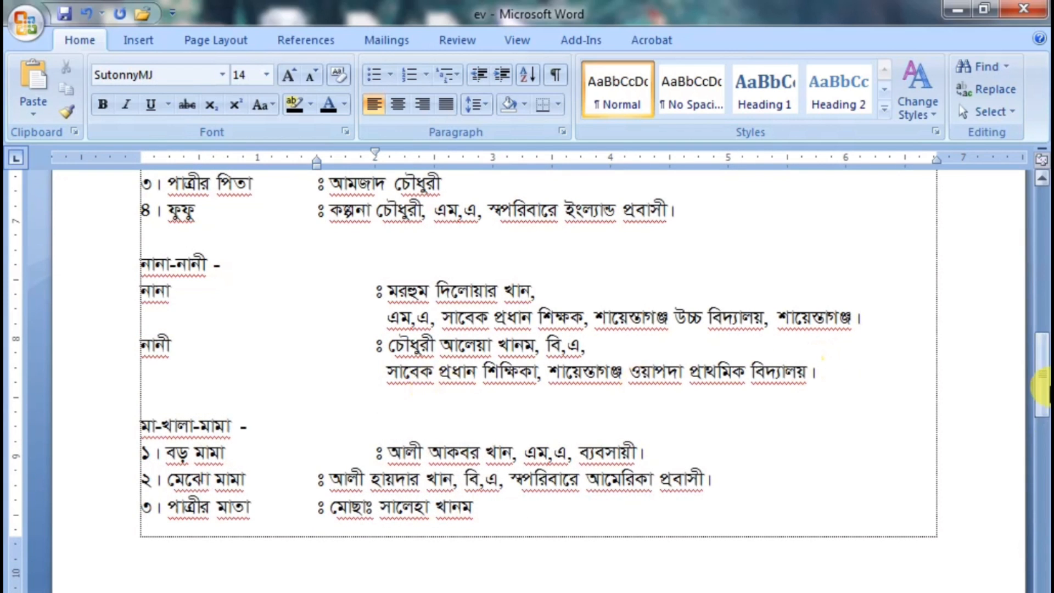
Reduce the blank line below the "বায়োডাটা" title to font size 20
left_click_drag(1041, 379, 1041, 231)
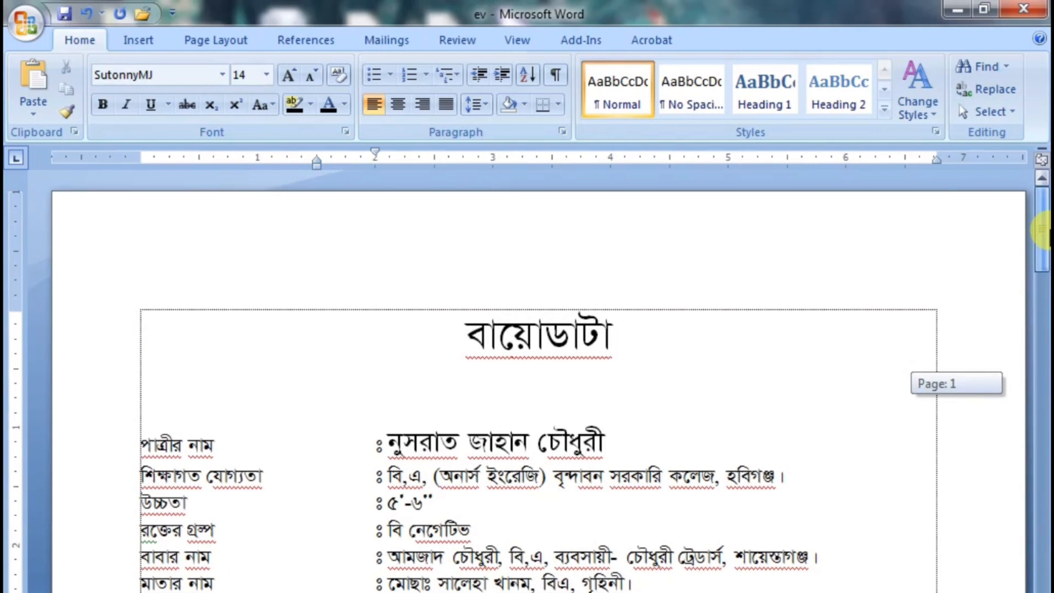
left_click(389, 390)
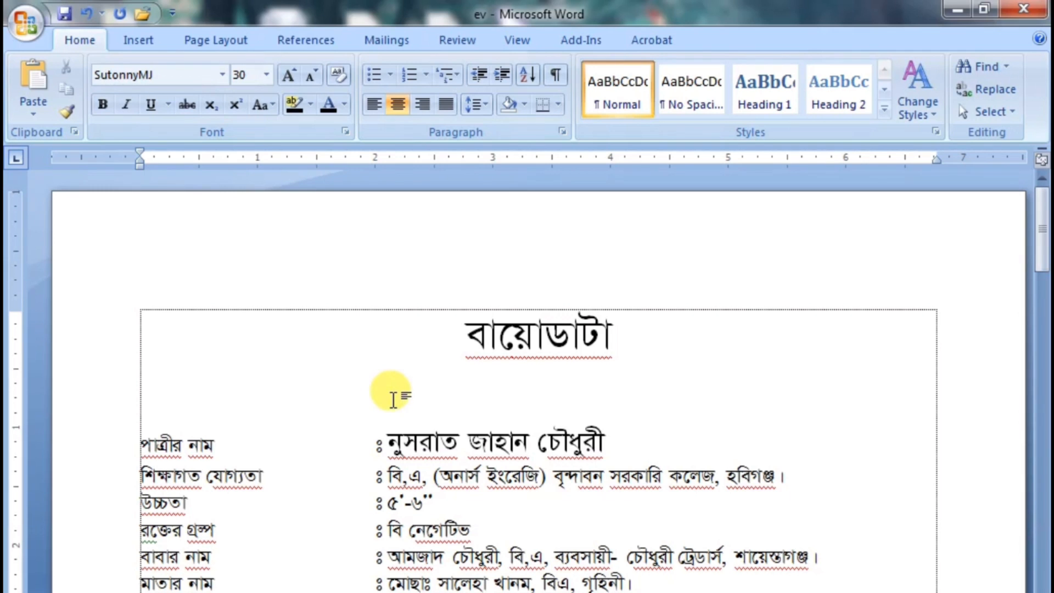
key("ctrl+bracketleft")
key("ctrl+bracketleft")
key("ctrl+bracketleft")
key("ctrl+bracketleft")
key("ctrl+bracketleft")
key("ctrl+bracketleft")
key("ctrl+bracketleft")
key("ctrl+bracketleft")
key("ctrl+bracketleft")
key("ctrl+bracketleft")
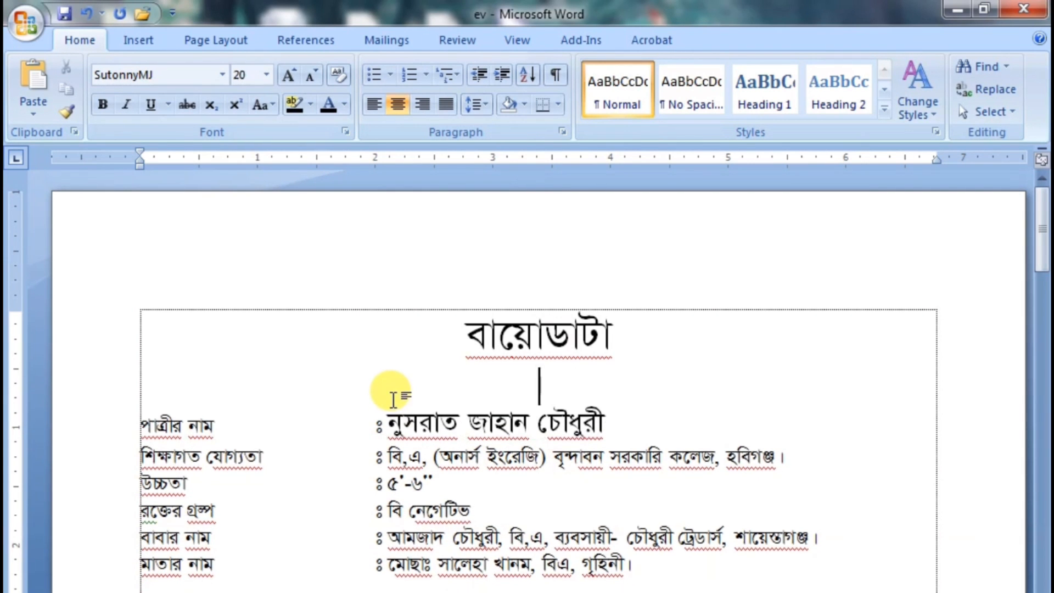
Reduce the blank line before the "মা-খালা-মামা -" heading to font size 12
left_click_drag(1039, 236, 1039, 400)
left_click(157, 246)
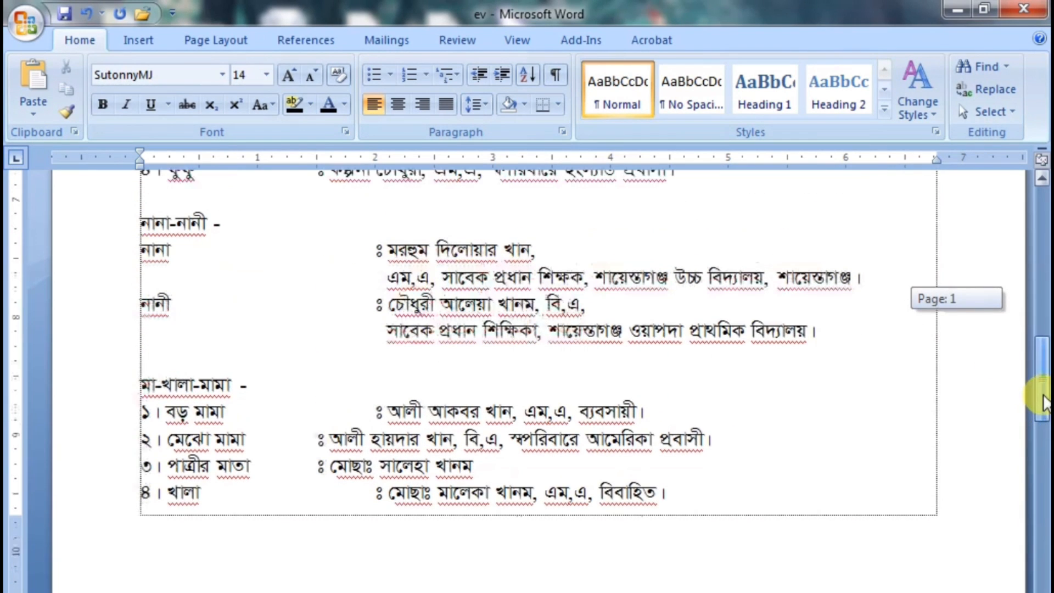
left_click(183, 352)
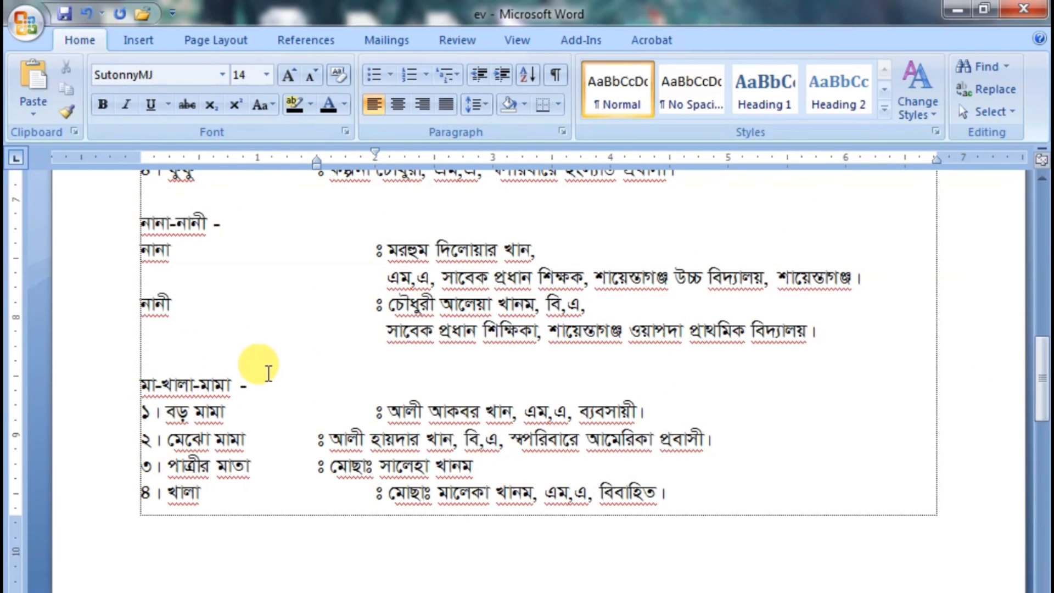
key("ctrl+shift+comma")
key("ctrl+shift+comma")
key("ctrl+shift+comma")
key("ctrl+shift+comma")
key("ctrl+shift+comma")
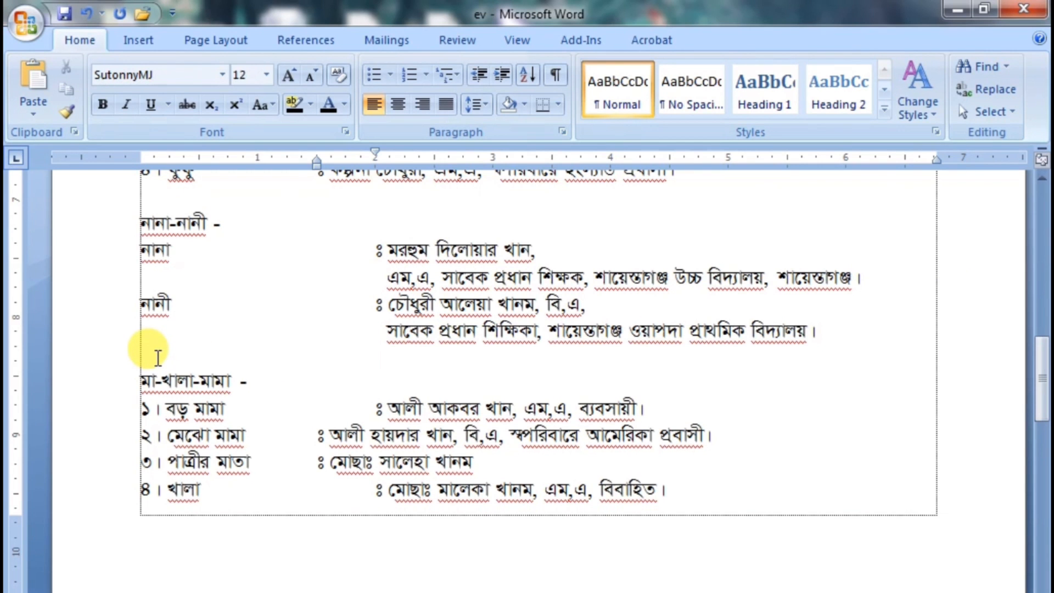
Reduce the page's bottom margin to about 0.5 inch and remove the blank line before the "মা-খালা-মামা -" heading
mouse_move(1040, 406)
left_mouse_down()
mouse_move(1044, 330)
mouse_move(1044, 471)
mouse_move(1046, 412)
left_mouse_up()
left_click(161, 400)
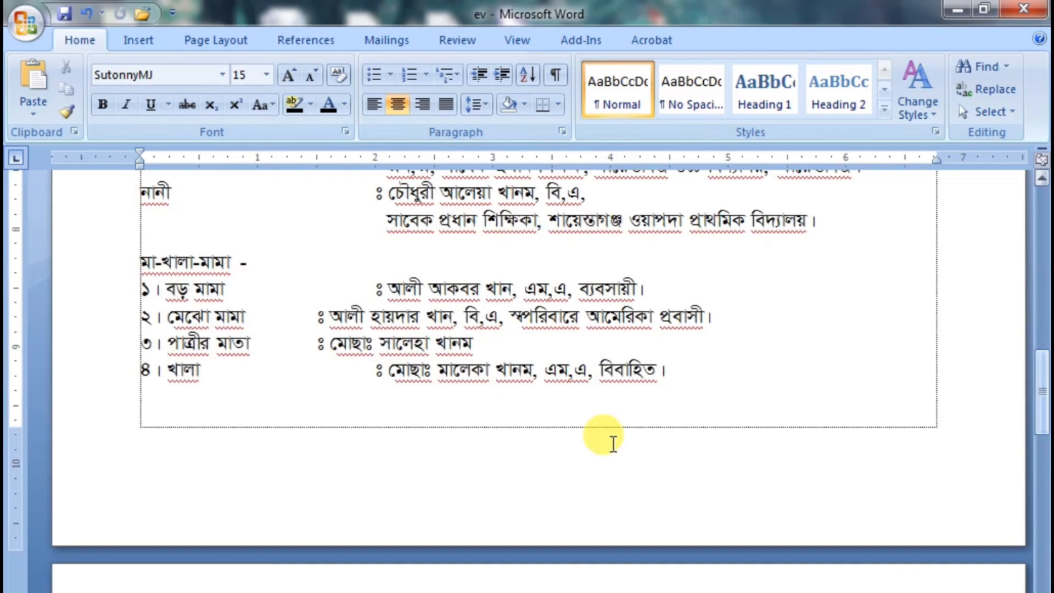
left_click(137, 444)
left_click_drag(17, 431, 16, 443)
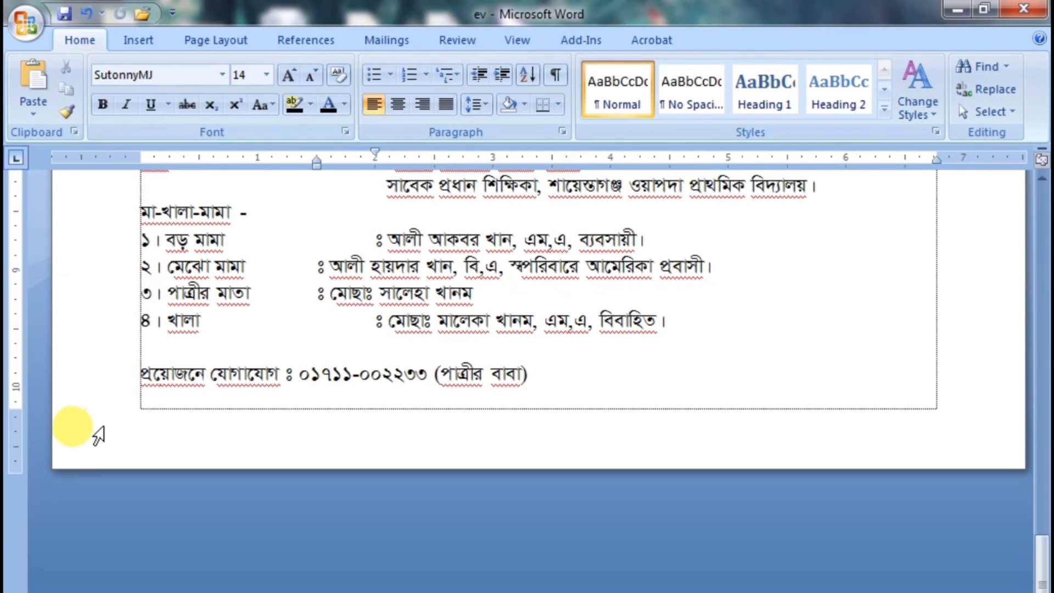
Align the colons of the "ফুফু", "মেঝো মামা" and "পাত্রীর মাতা" lines with the other rows at the 2-inch position
left_click_drag(1042, 563, 1041, 254)
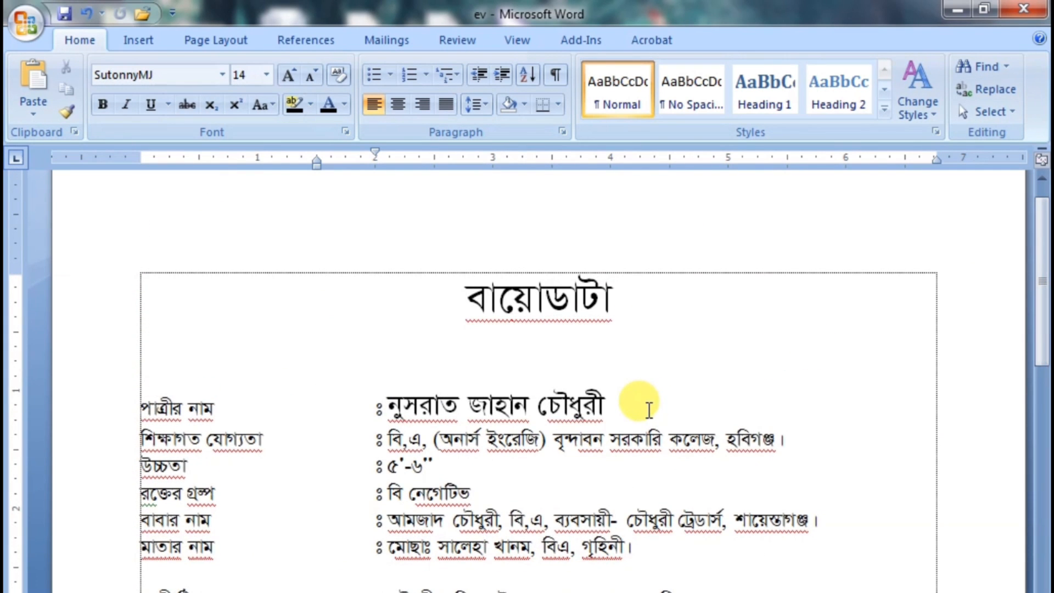
left_click(483, 365)
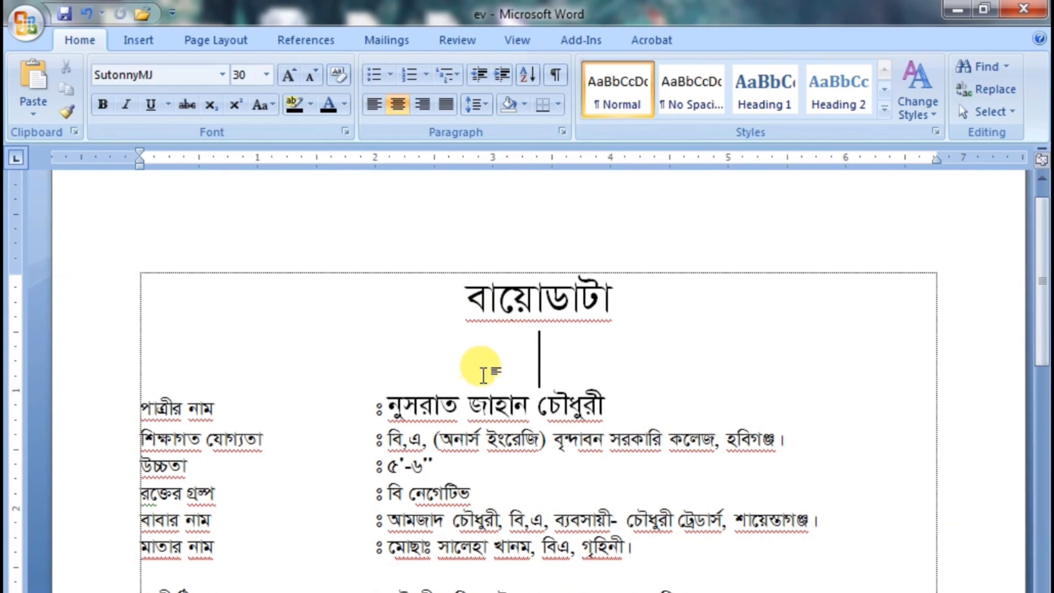
left_click(361, 434)
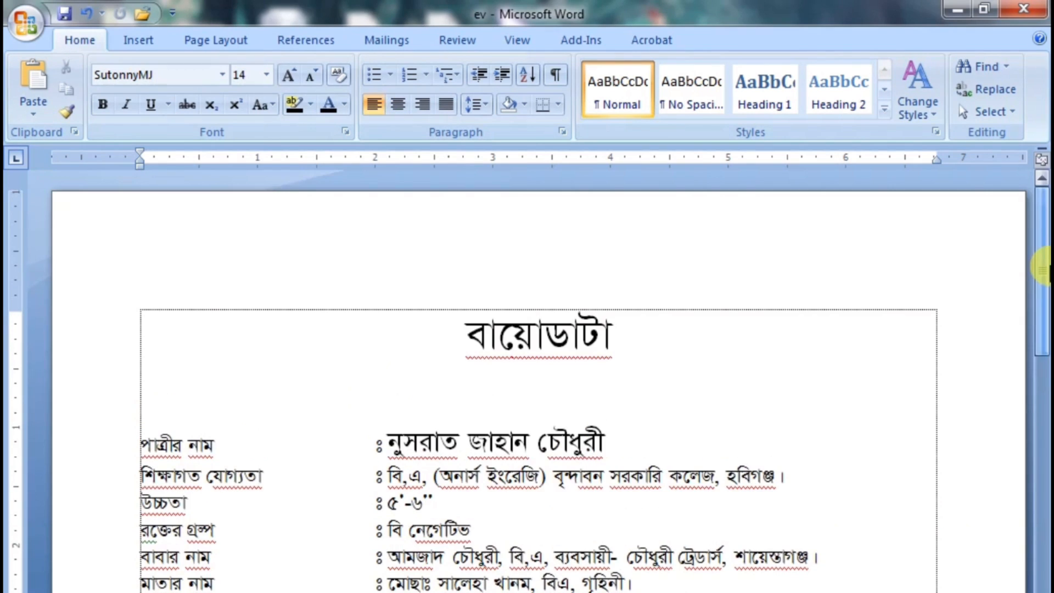
left_click_drag(1040, 280, 1042, 513)
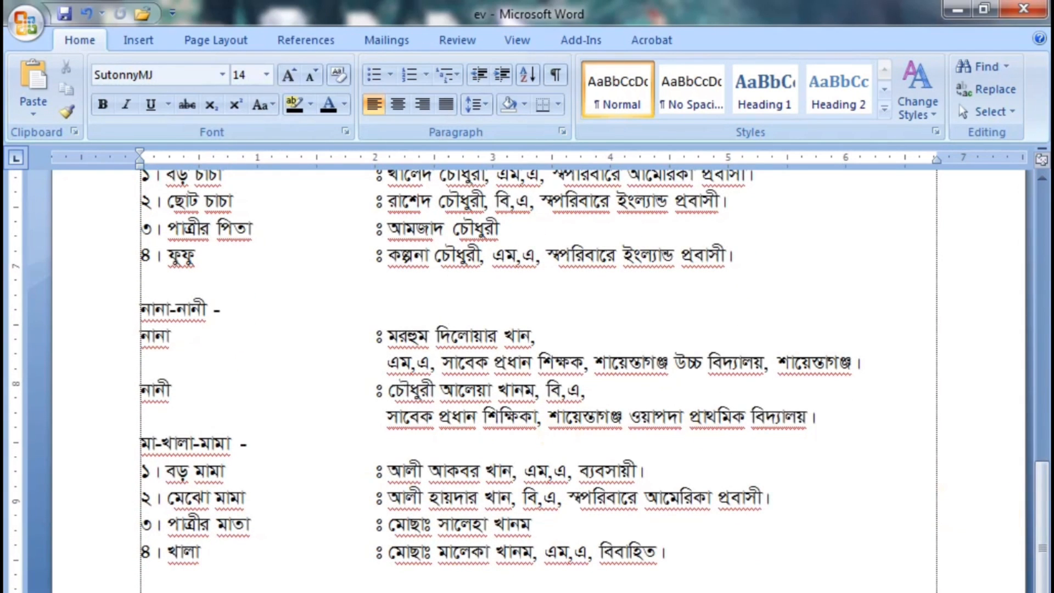